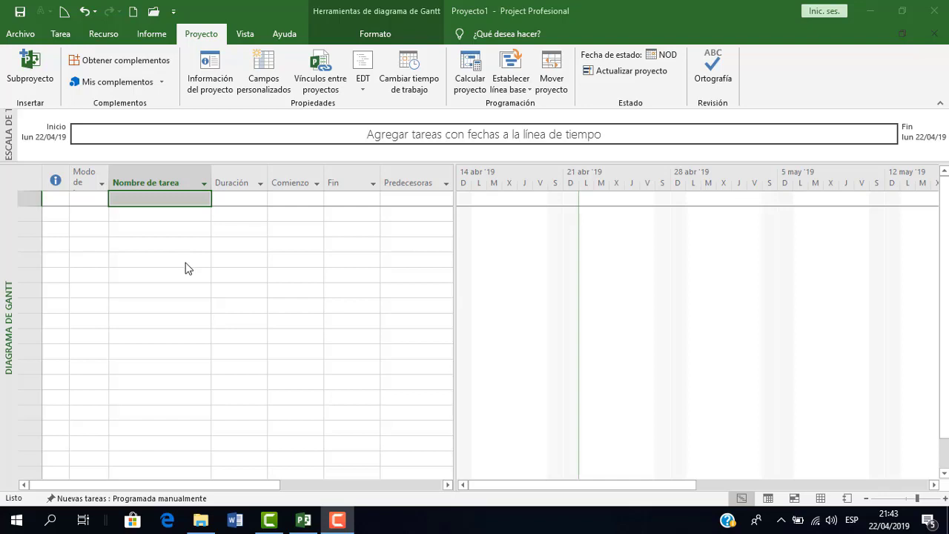
Step: Add the task "Recibir material" in the first row with a duration of 1 day
{"action": "left_click", "coordinate": [180, 205]}
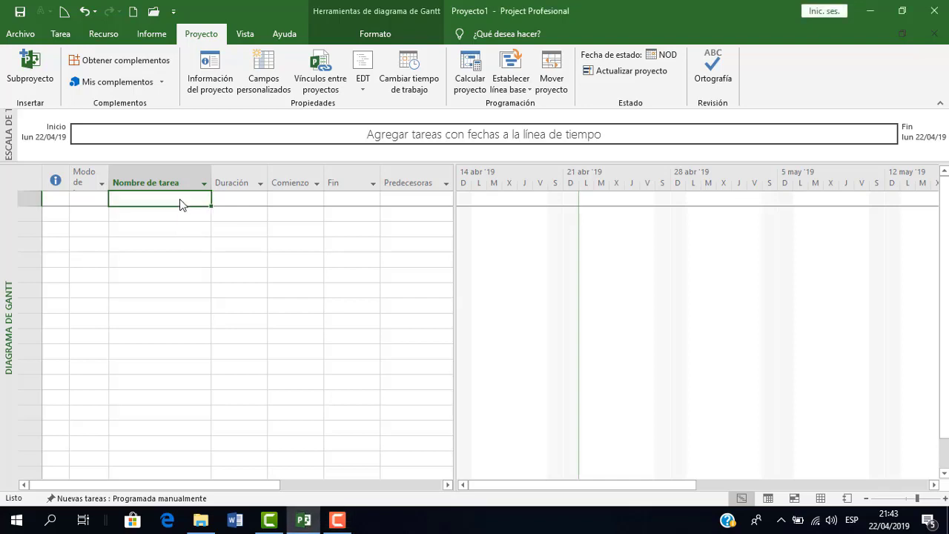
{"action": "type", "text": "Reci"}
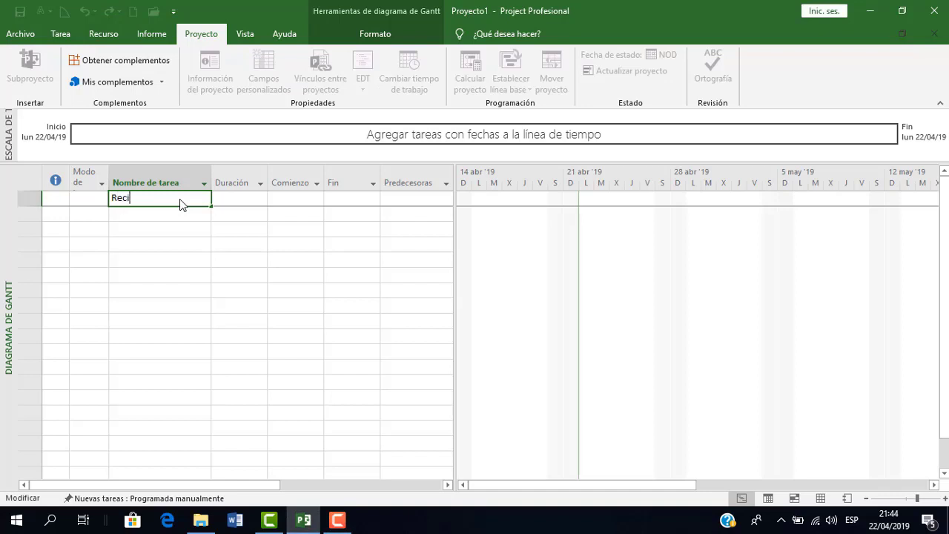
{"action": "type", "text": "bir material"}
{"action": "key", "text": "Tab"}
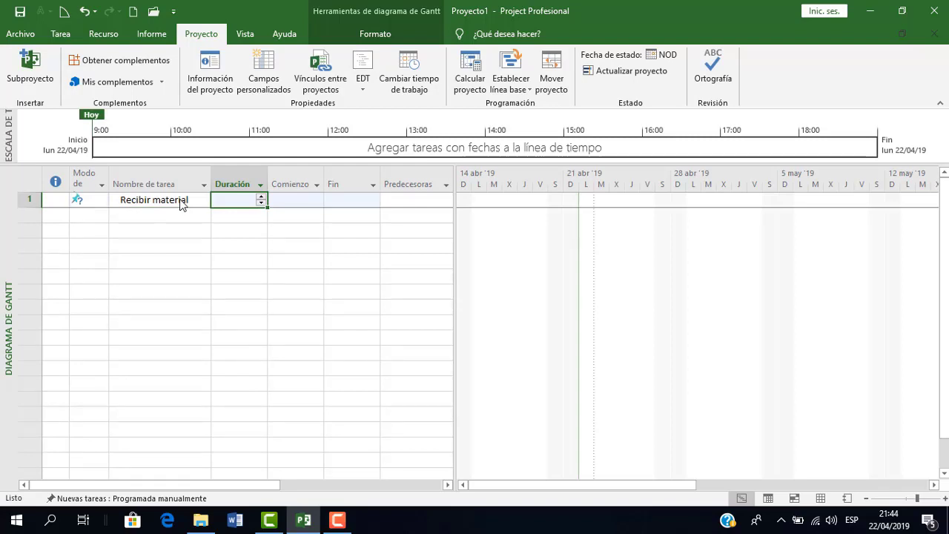
{"action": "type", "text": "1"}
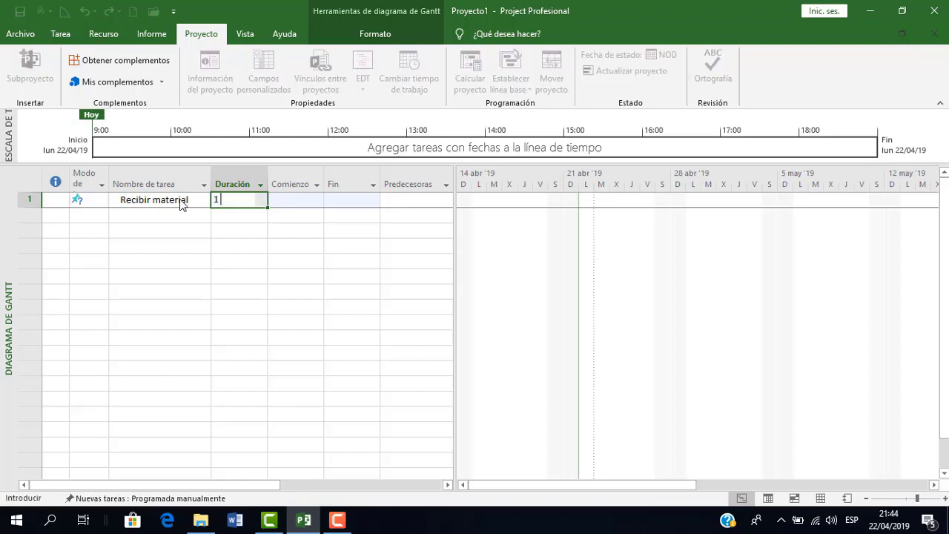
{"action": "key", "text": "Tab"}
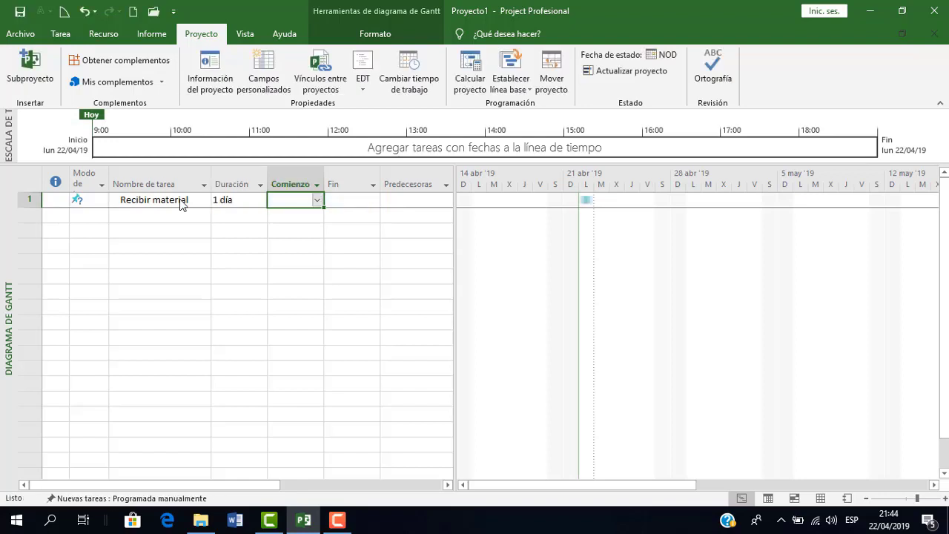
Step: Set the start date of "Recibir material" to 13 May 2019
{"action": "left_click", "coordinate": [317, 201]}
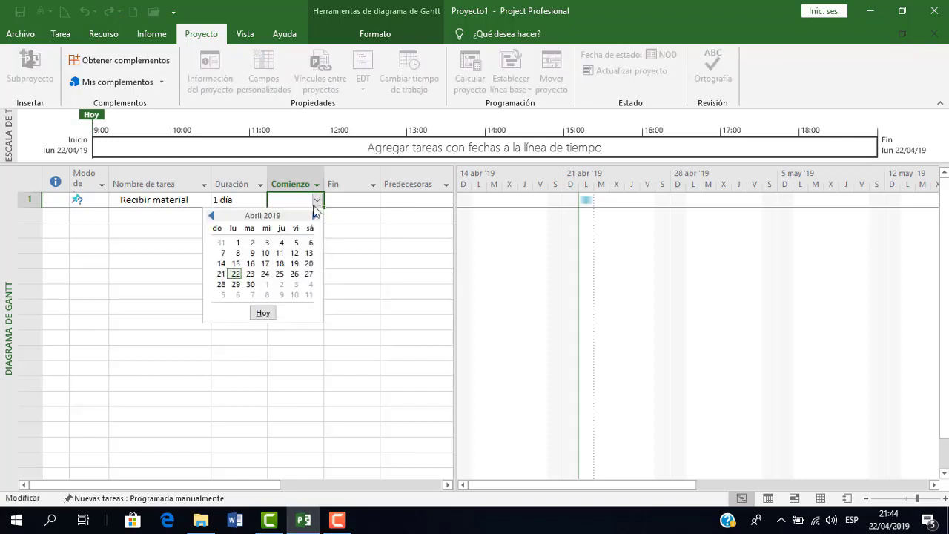
{"action": "left_click", "coordinate": [314, 216]}
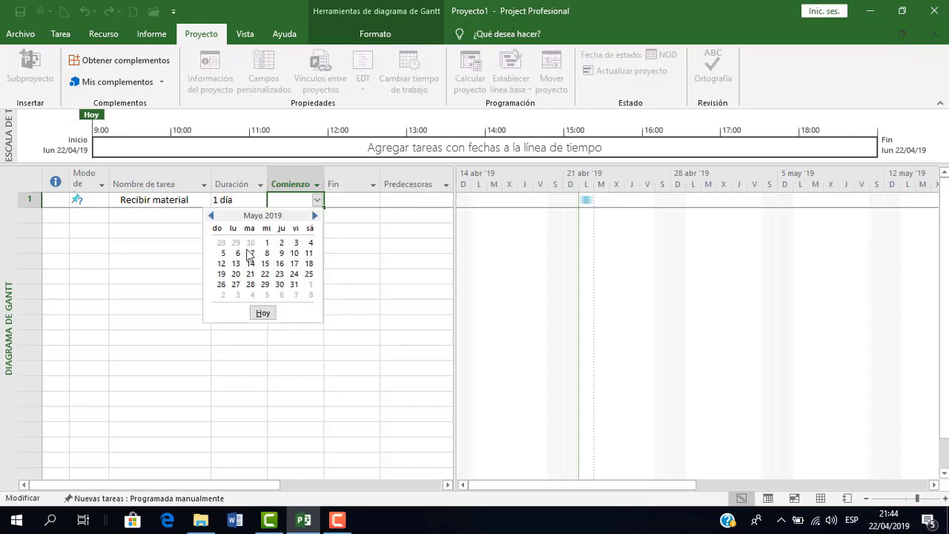
{"action": "left_click", "coordinate": [236, 263]}
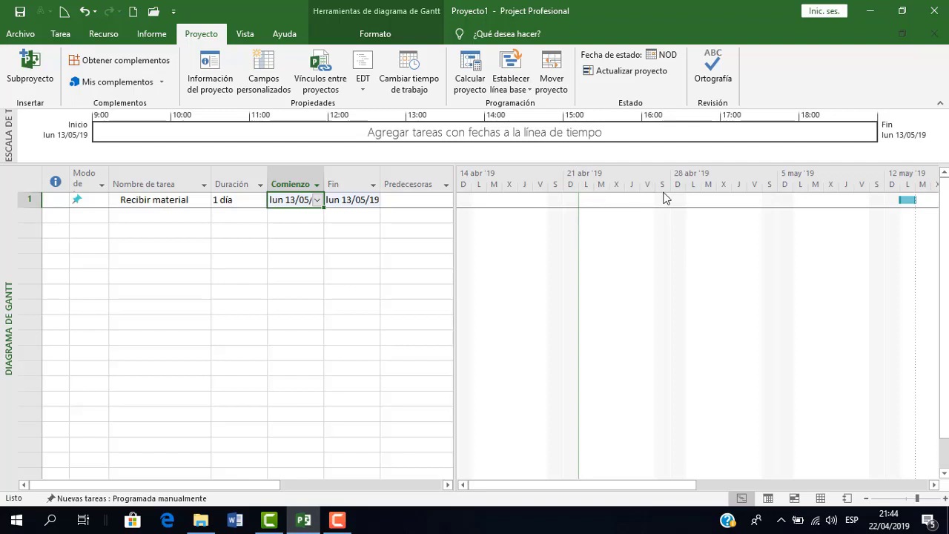
Step: Zoom the Gantt chart to the selected task "Recibir material" and examine its bar
{"action": "left_click", "coordinate": [245, 38]}
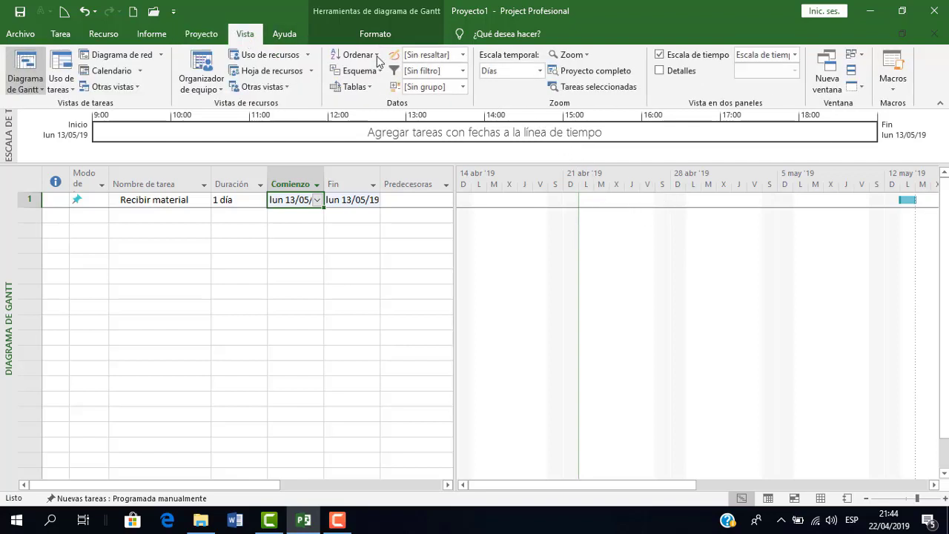
{"action": "left_click", "coordinate": [589, 88]}
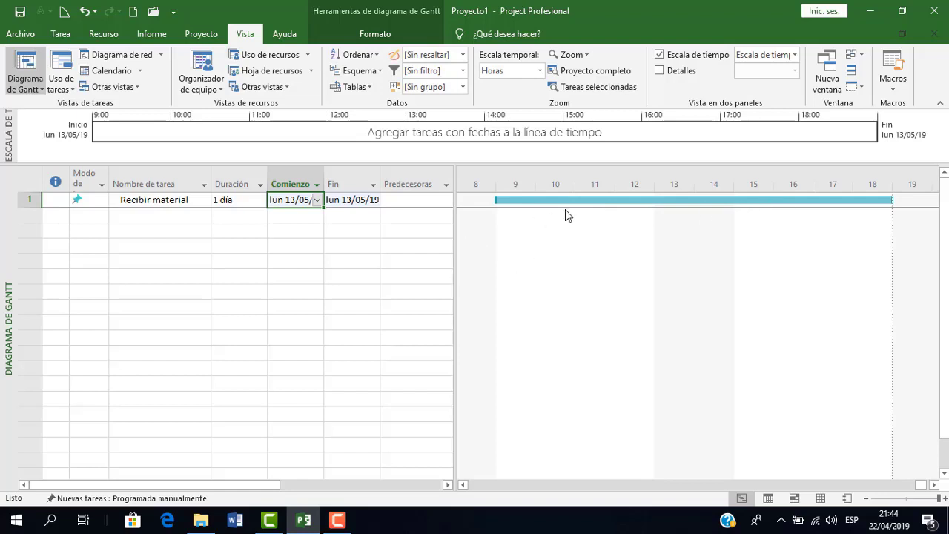
{"action": "mouse_move", "coordinate": [576, 201]}
Step: Switch the scheduling mode for new tasks to automatic (Programada automáticamente)
{"action": "left_click", "coordinate": [126, 217]}
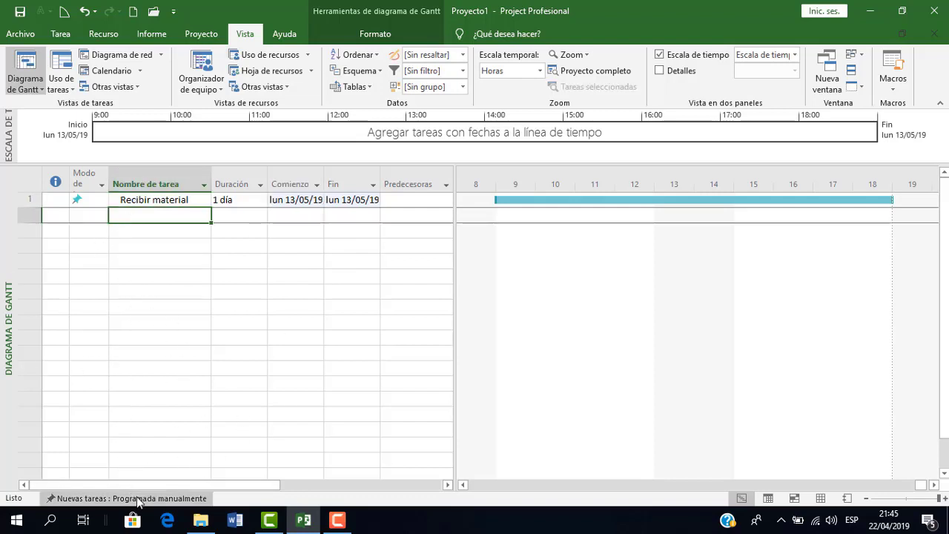
{"action": "left_click", "coordinate": [137, 499]}
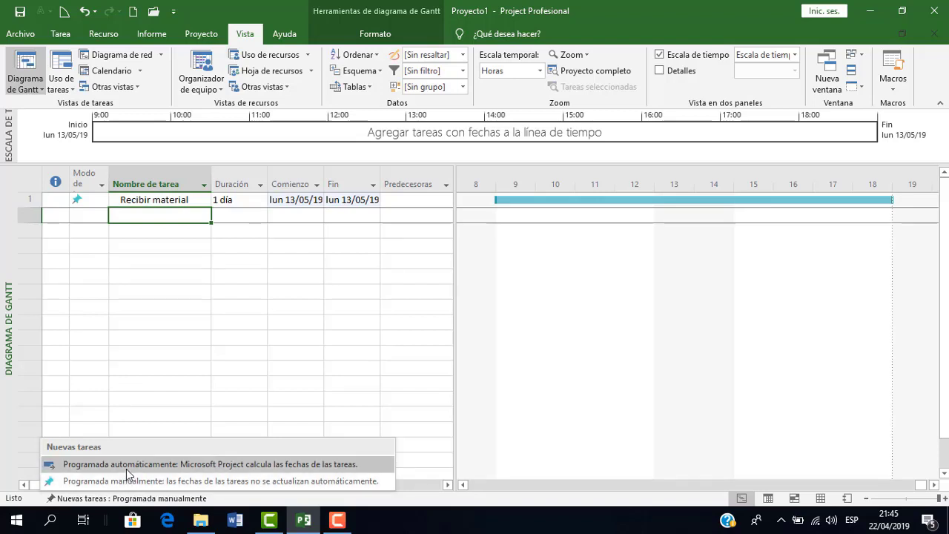
{"action": "left_click", "coordinate": [128, 468]}
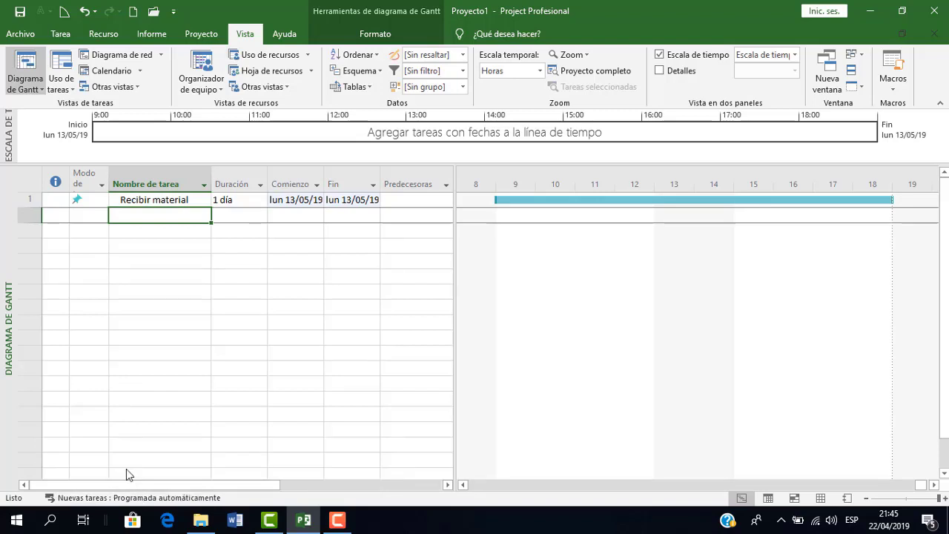
Step: Add a second task named "Distribuir material" below "Recibir material"
{"action": "left_click", "coordinate": [157, 218]}
{"action": "type", "text": "Dist"}
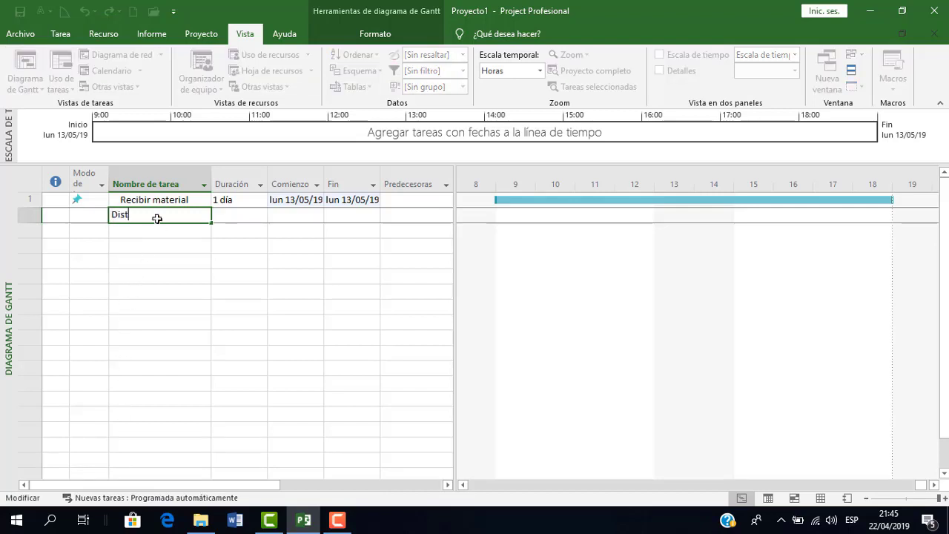
{"action": "type", "text": "ribuir material"}
{"action": "key", "text": "Tab"}
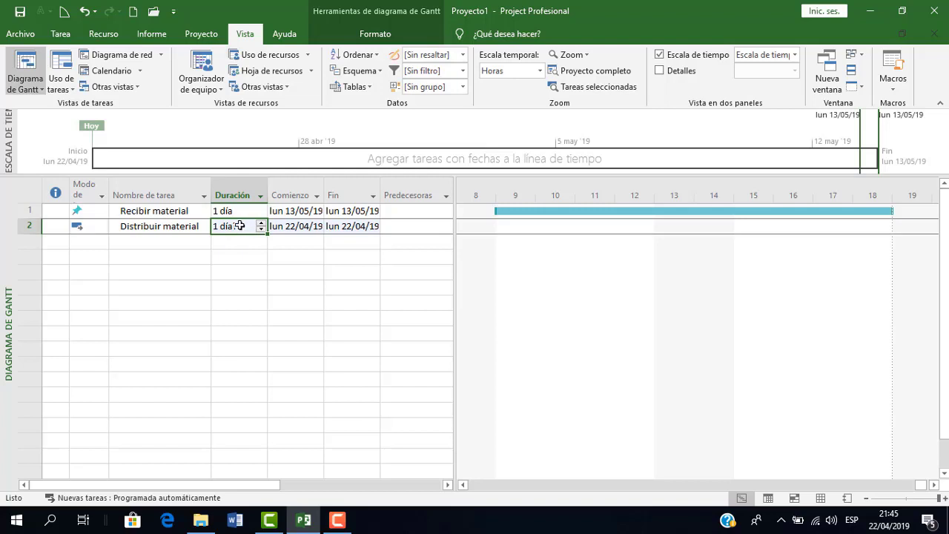
Step: Set the duration of "Distribuir material" to 2 days
{"action": "double_click", "coordinate": [237, 224]}
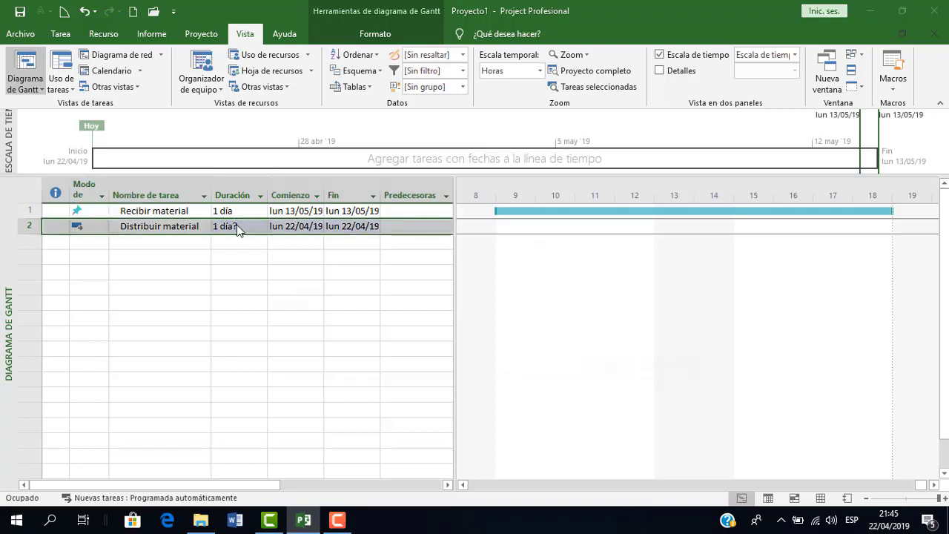
{"action": "key", "text": "Escape"}
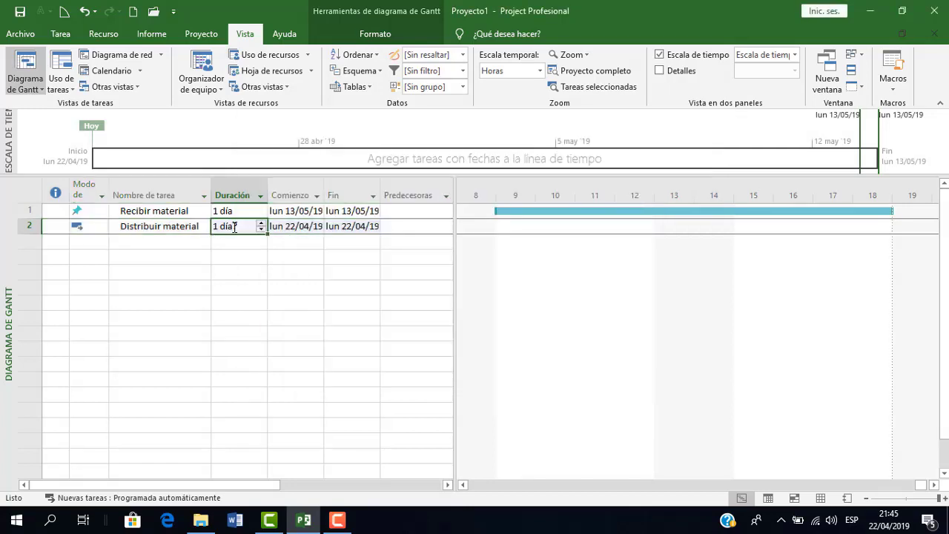
{"action": "left_click_drag", "start_coordinate": [237, 225], "coordinate": [216, 222]}
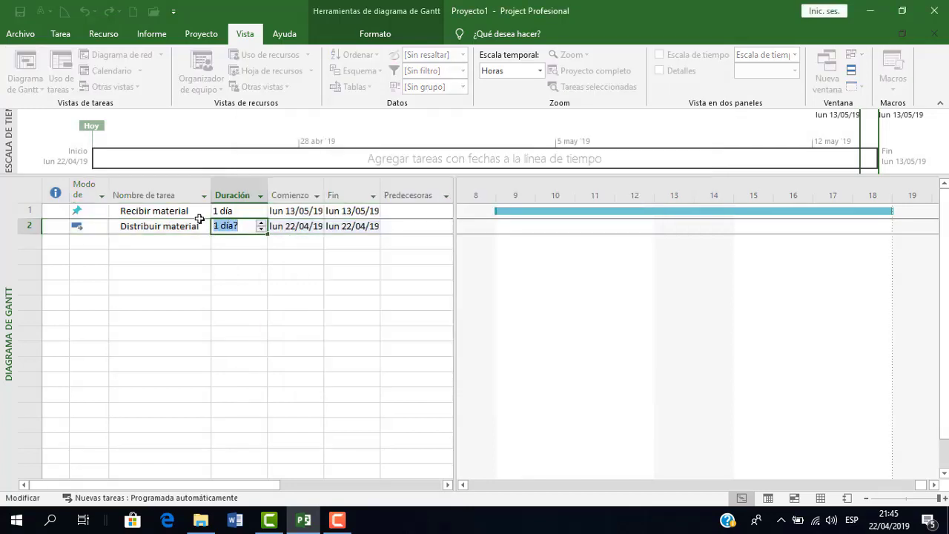
{"action": "type", "text": "2 d"}
{"action": "key", "text": "Tab"}
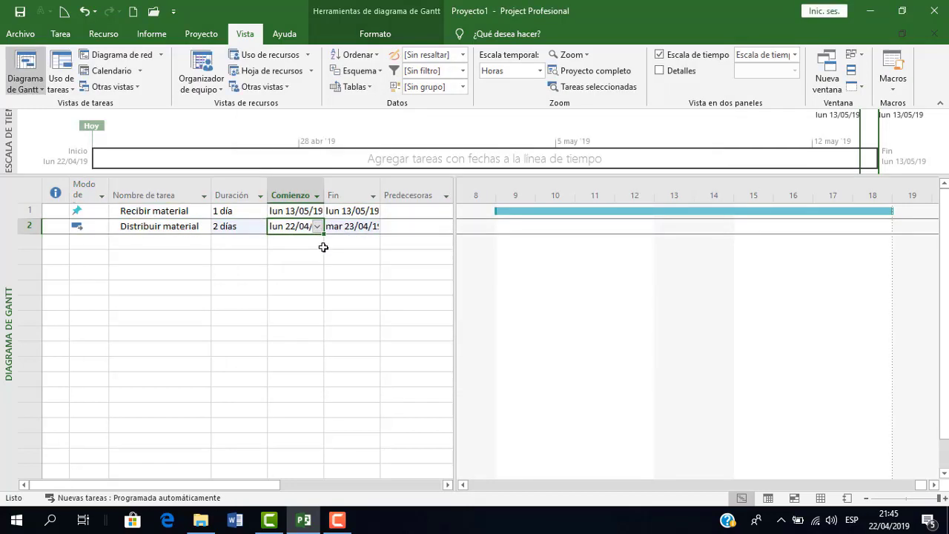
Step: Set the start of "Distribuir material" to 14 May 2019 and link it so it always follows "Recibir material"
{"action": "left_click", "coordinate": [316, 226]}
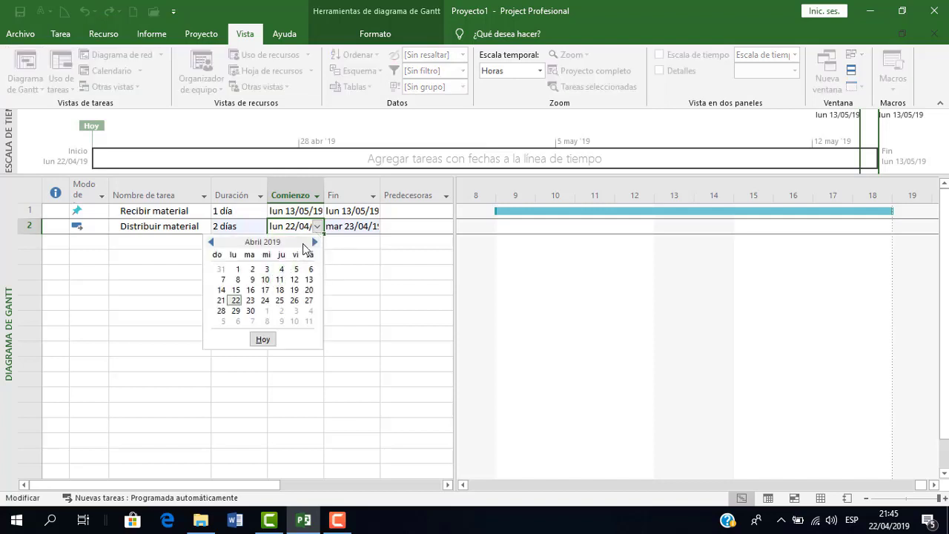
{"action": "left_click", "coordinate": [316, 241]}
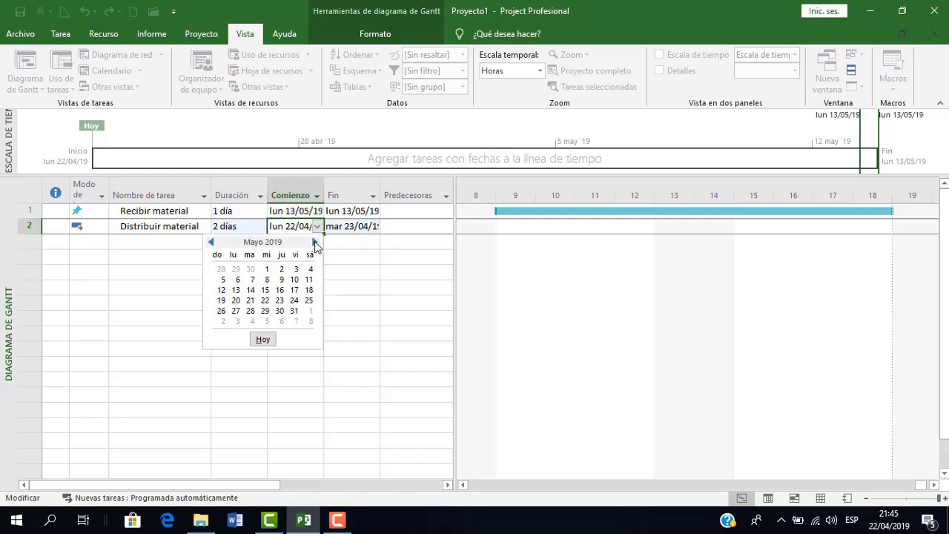
{"action": "left_click", "coordinate": [250, 290]}
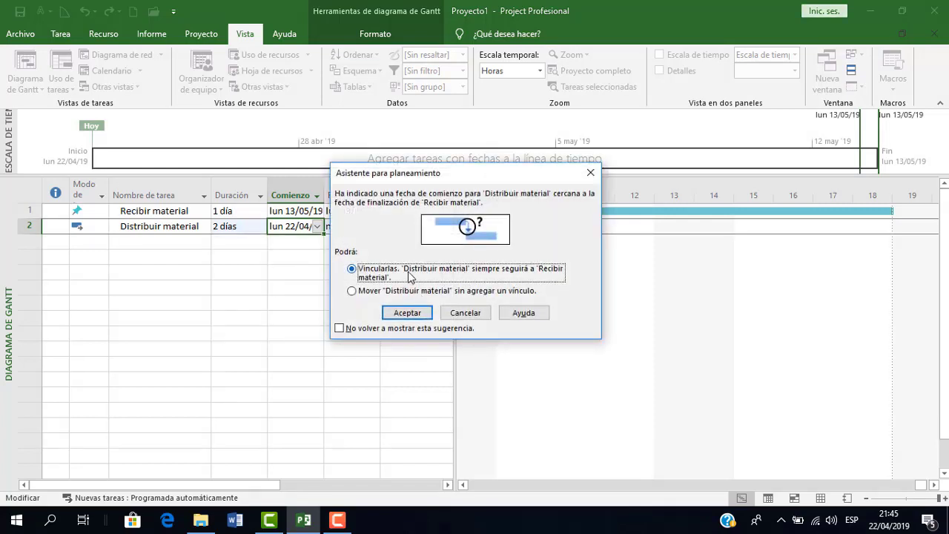
{"action": "left_click", "coordinate": [407, 312]}
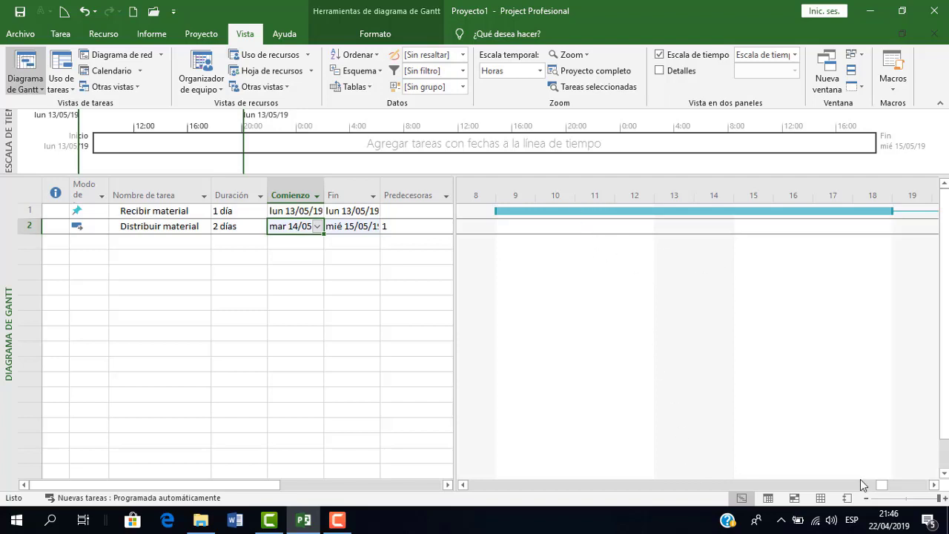
Step: Fit the complete project in the Gantt chart and examine the link between the two task bars
{"action": "mouse_move", "coordinate": [881, 488]}
{"action": "left_mouse_down"}
{"action": "mouse_move", "coordinate": [924, 486]}
{"action": "mouse_move", "coordinate": [879, 481]}
{"action": "mouse_move", "coordinate": [888, 482]}
{"action": "left_mouse_up"}
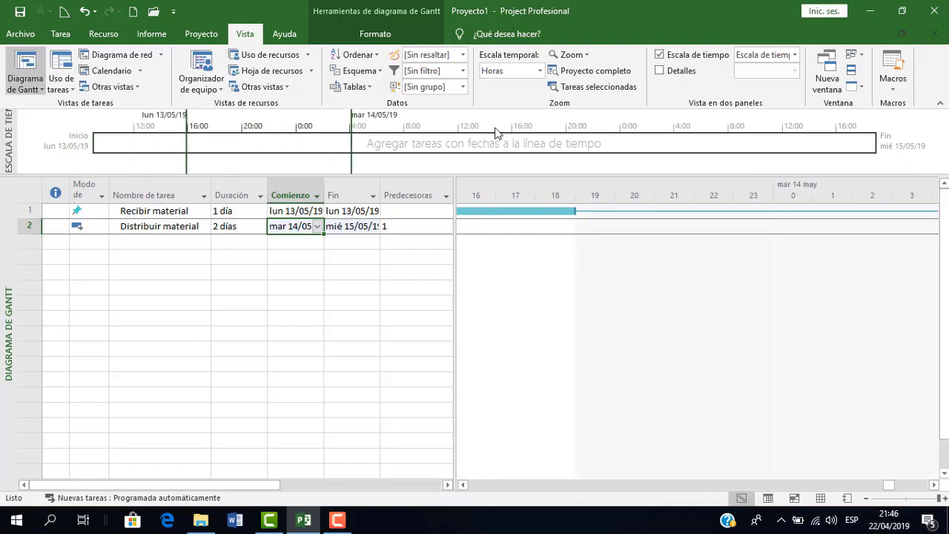
{"action": "left_click", "coordinate": [593, 71]}
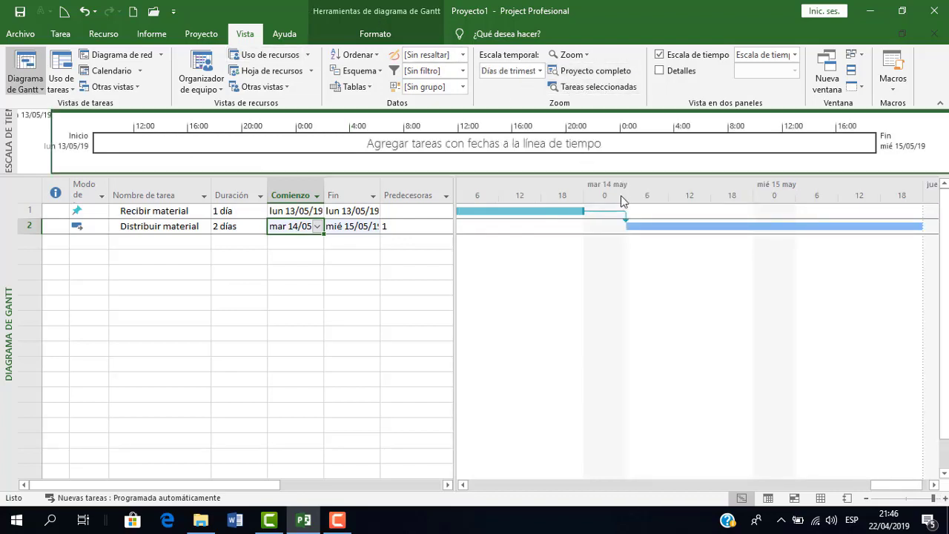
{"action": "left_click_drag", "start_coordinate": [882, 484], "coordinate": [886, 486]}
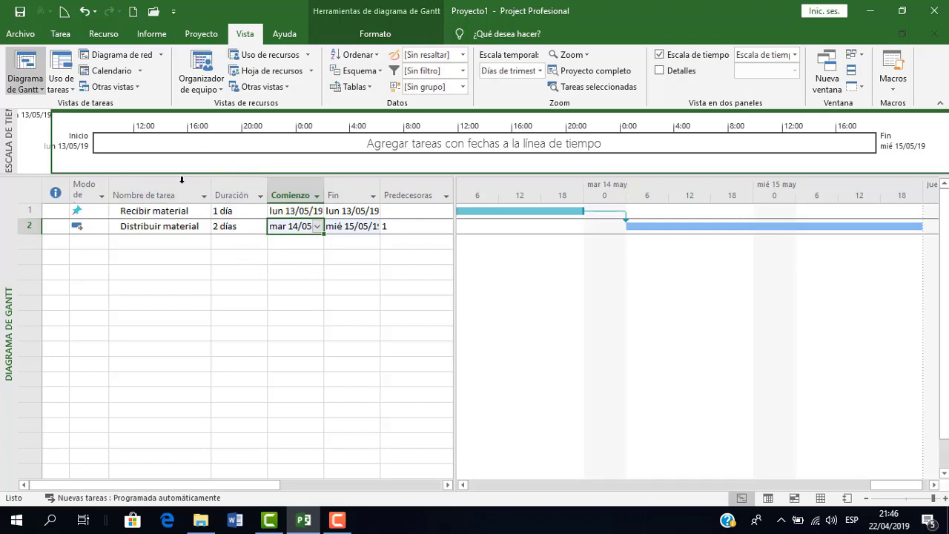
Step: Review the advanced Project options, including this project's time unit labels, and close them without changing anything
{"action": "left_click", "coordinate": [20, 34]}
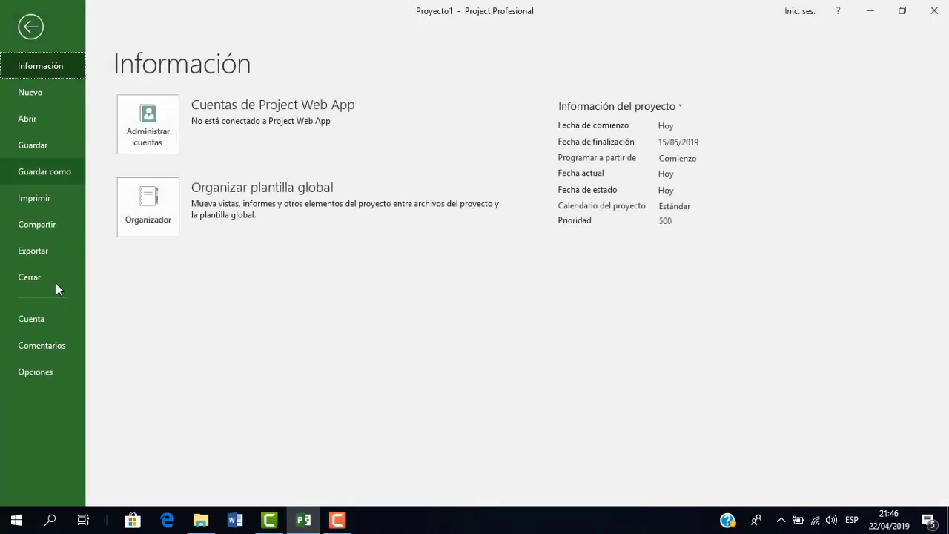
{"action": "left_click", "coordinate": [47, 379]}
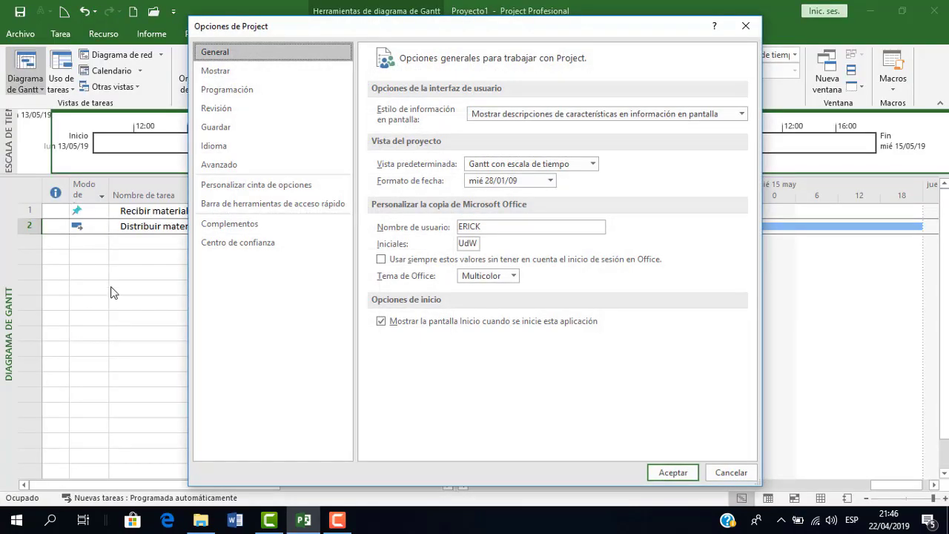
{"action": "left_click", "coordinate": [235, 166]}
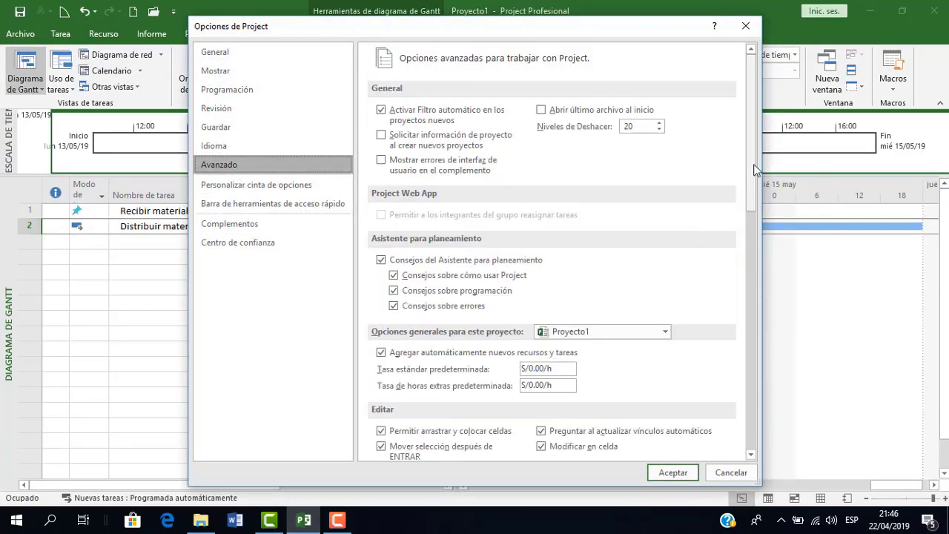
{"action": "left_click_drag", "start_coordinate": [749, 167], "coordinate": [757, 349]}
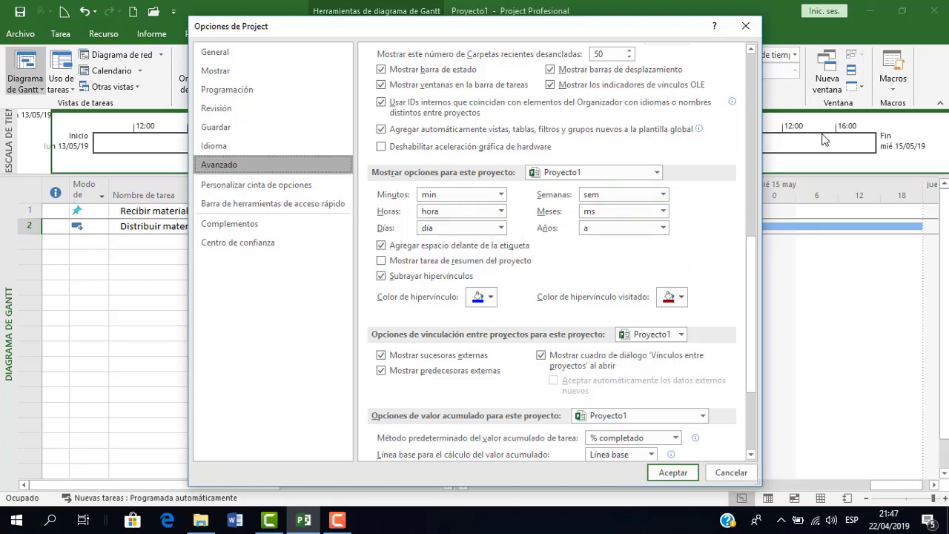
{"action": "left_click", "coordinate": [746, 26]}
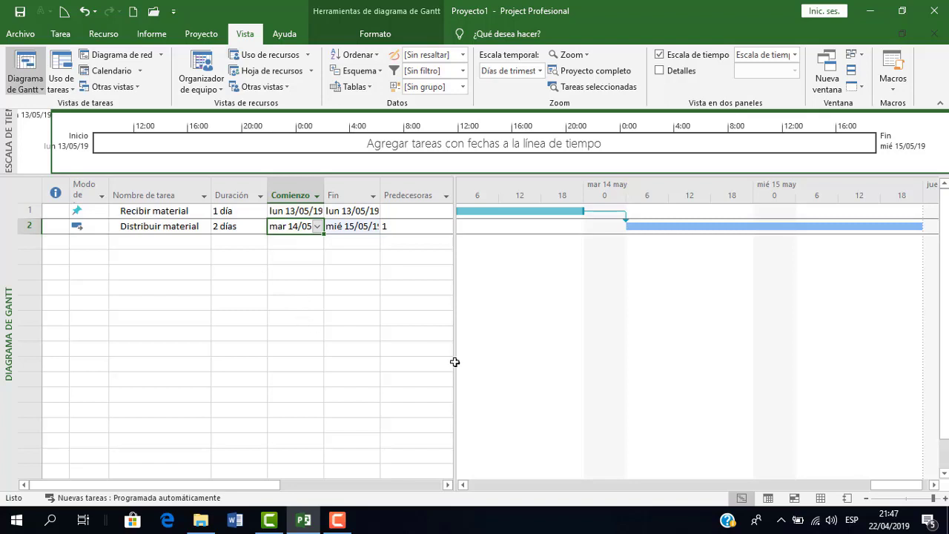
{"action": "left_click", "coordinate": [341, 523]}
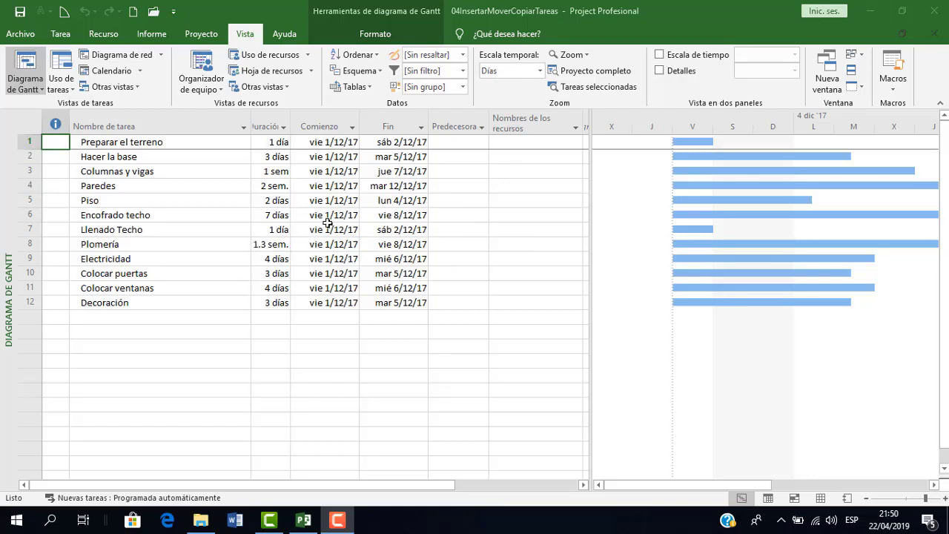
Step: Move the whole "Hacer la base" task row down so it sits directly below "Encofrado techo"
{"action": "left_click", "coordinate": [161, 142]}
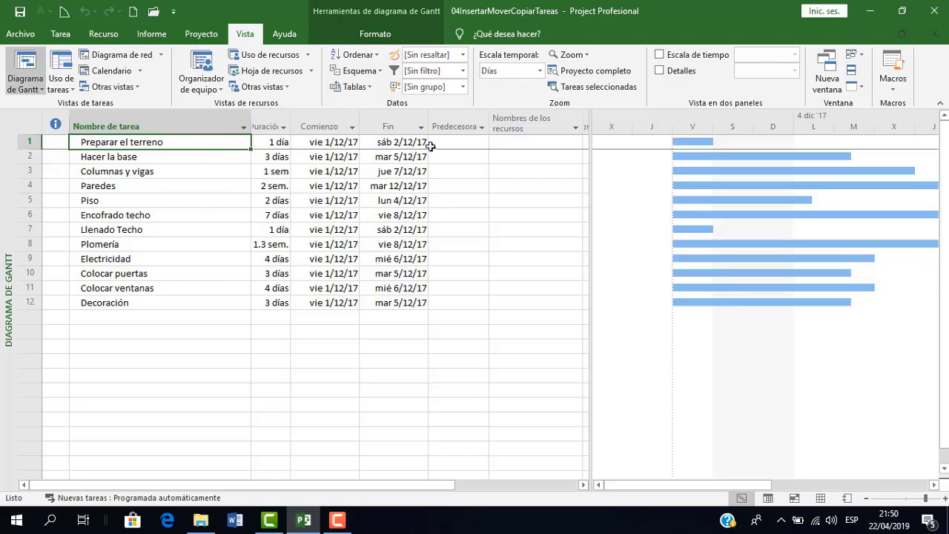
{"action": "left_click", "coordinate": [30, 142]}
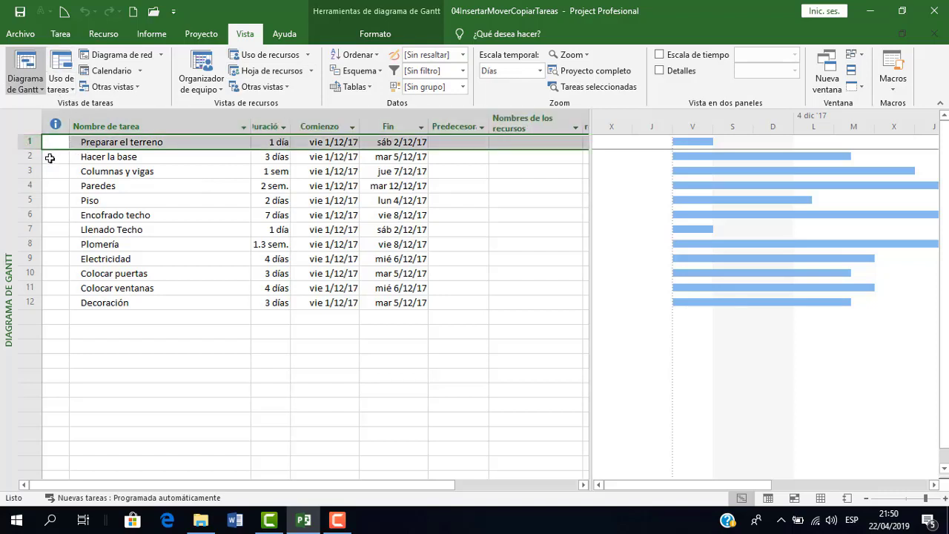
{"action": "left_click", "coordinate": [20, 157]}
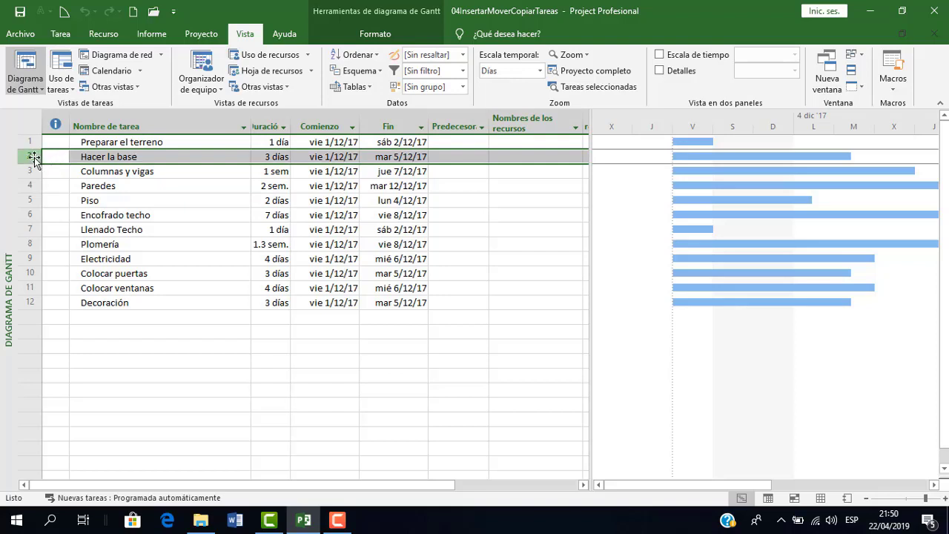
{"action": "left_click_drag", "start_coordinate": [34, 158], "coordinate": [41, 216]}
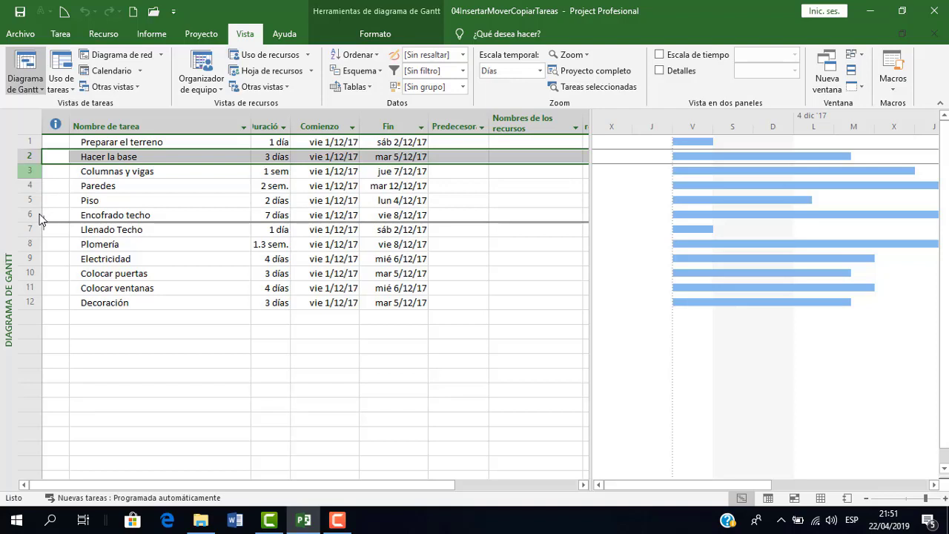
{"action": "left_click_drag", "start_coordinate": [40, 219], "coordinate": [40, 216]}
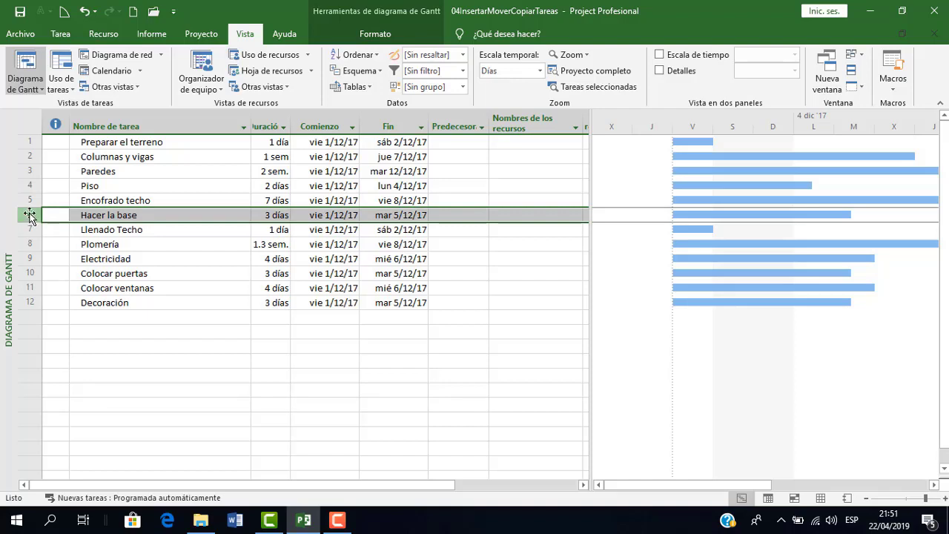
Step: Cut the "Hacer la base" task and paste it back above "Columnas y vigas", in row 2
{"action": "right_click", "coordinate": [81, 214]}
{"action": "left_click", "coordinate": [140, 225]}
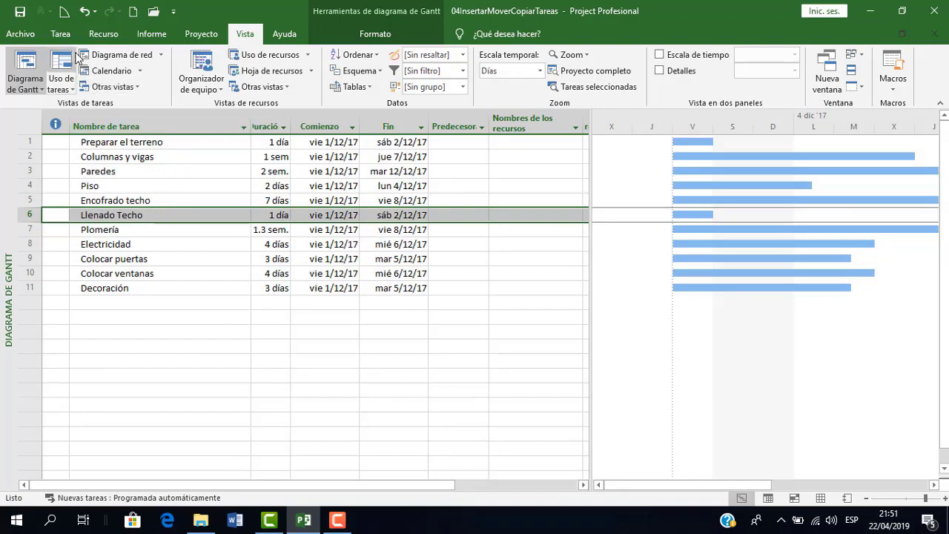
{"action": "left_click", "coordinate": [60, 34]}
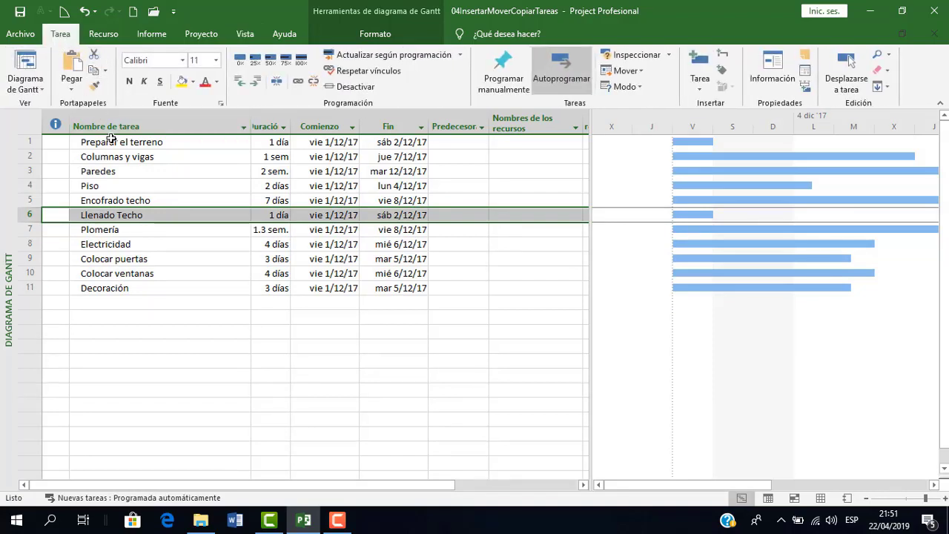
{"action": "left_click", "coordinate": [19, 153]}
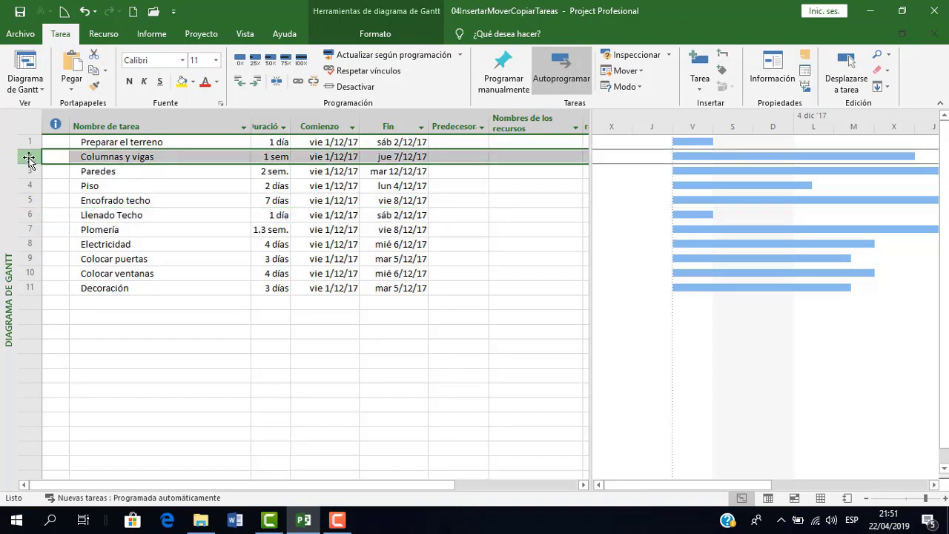
{"action": "right_click", "coordinate": [29, 158]}
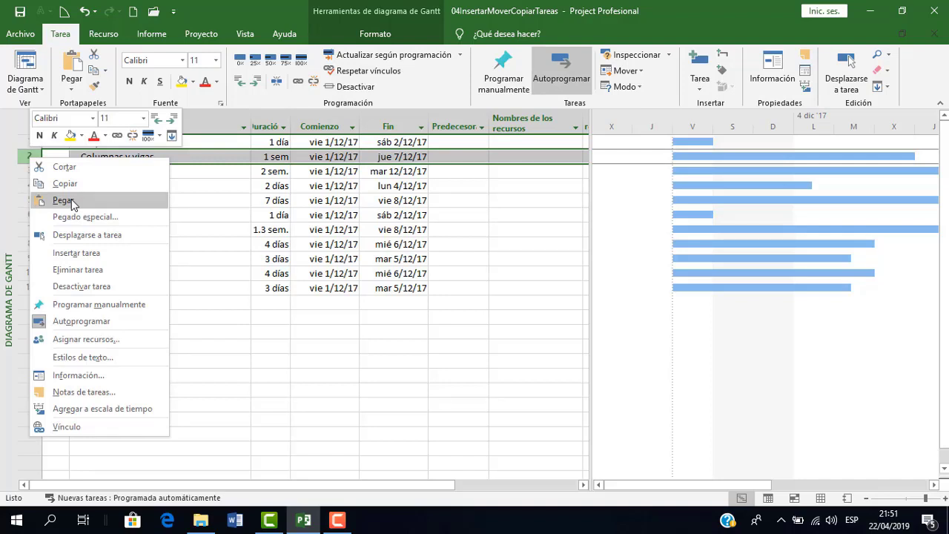
{"action": "left_click", "coordinate": [63, 200]}
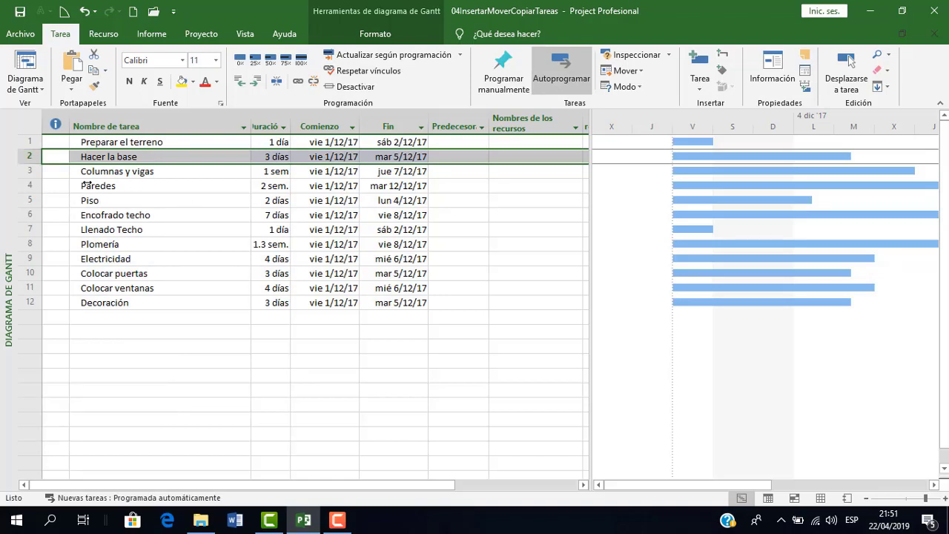
Step: Insert a new blank task directly above "Colocar puertas", in row 10
{"action": "left_click", "coordinate": [31, 275]}
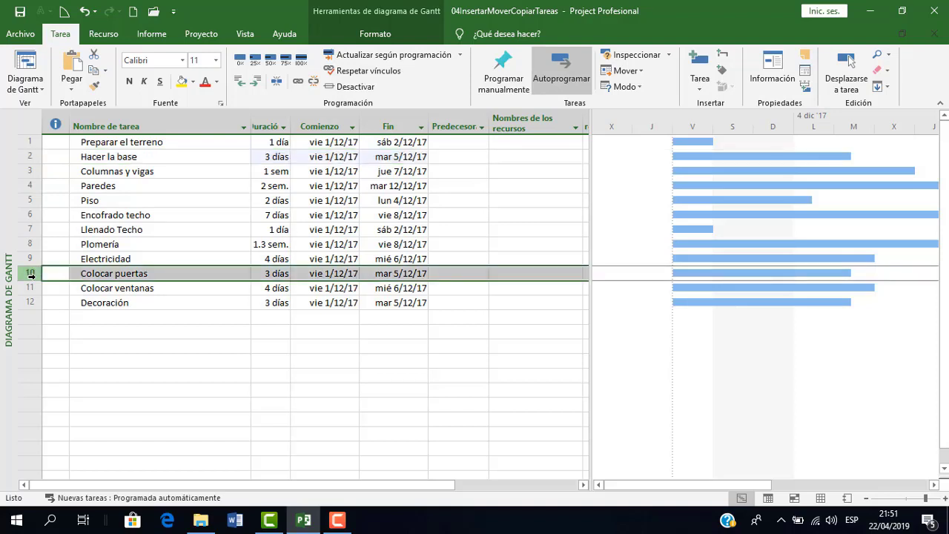
{"action": "right_click", "coordinate": [31, 276]}
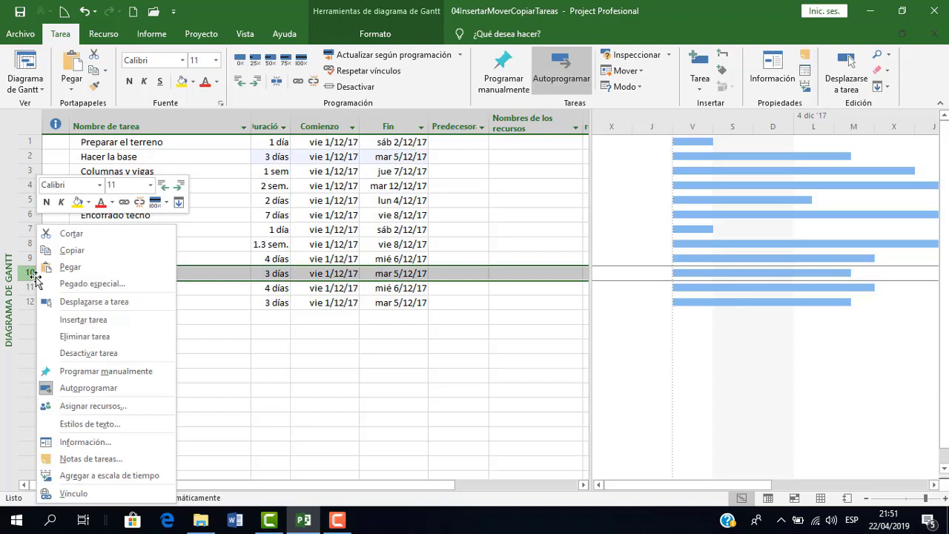
{"action": "left_click", "coordinate": [84, 320]}
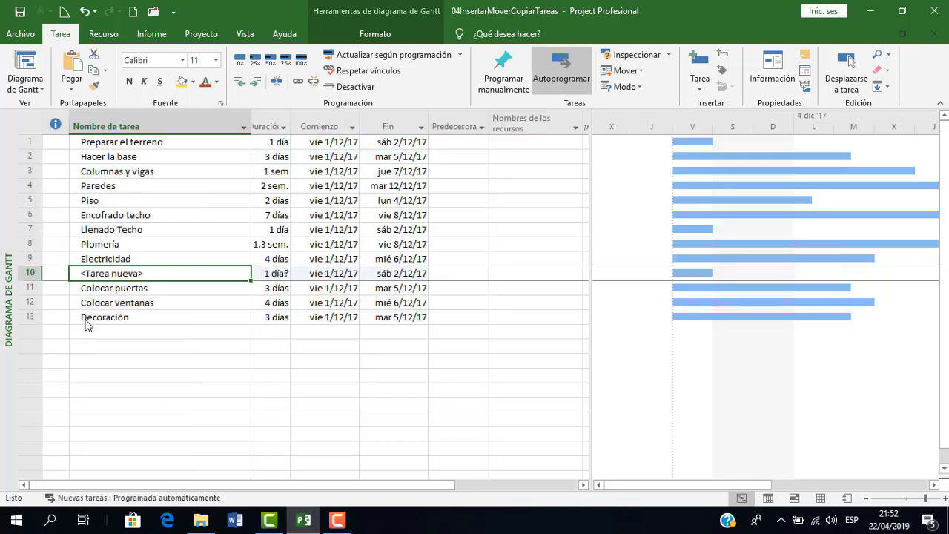
Step: Name the new task in row 10 "Colocar linea de teléfono" and set its duration to 1 day
{"action": "double_click", "coordinate": [147, 276]}
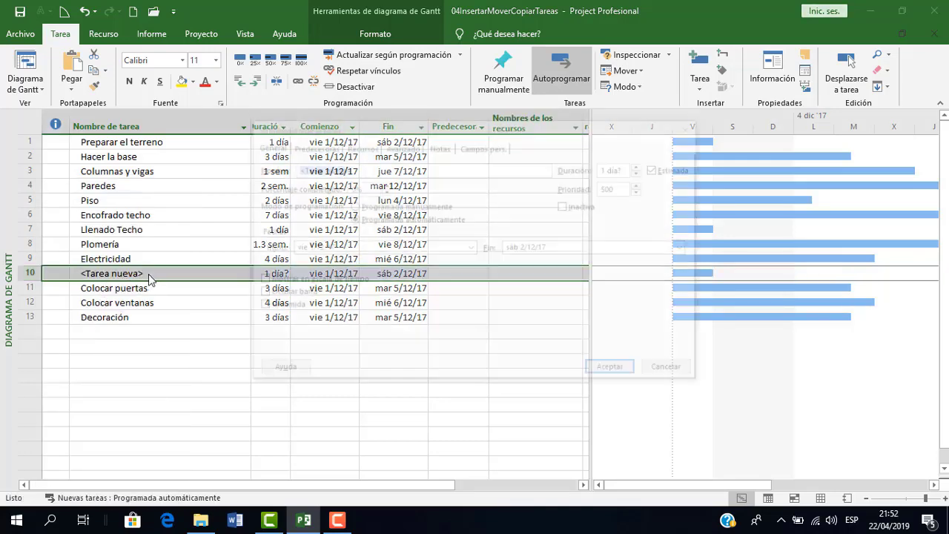
{"action": "key", "text": "Escape"}
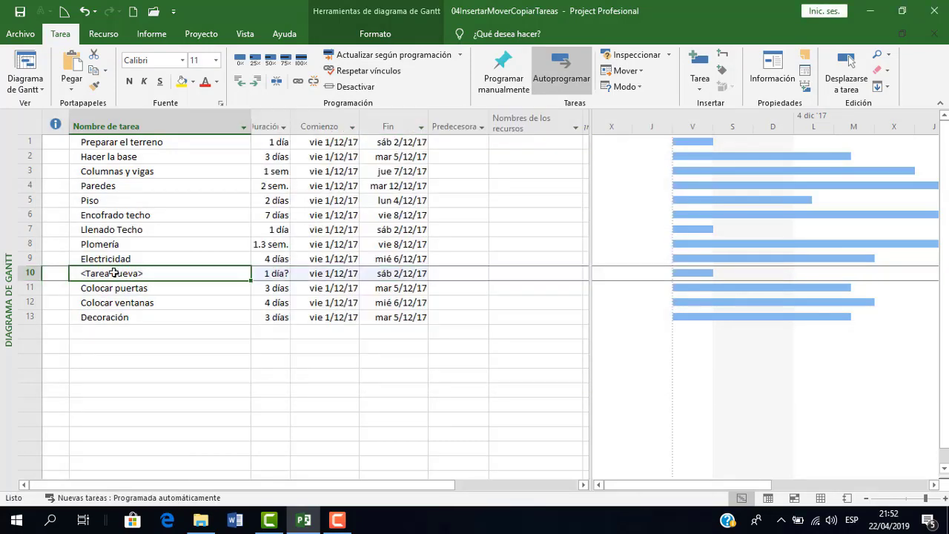
{"action": "double_click", "coordinate": [136, 274]}
{"action": "key", "text": "Escape"}
{"action": "left_click_drag", "start_coordinate": [141, 273], "coordinate": [59, 273]}
{"action": "type", "text": "Cil"}
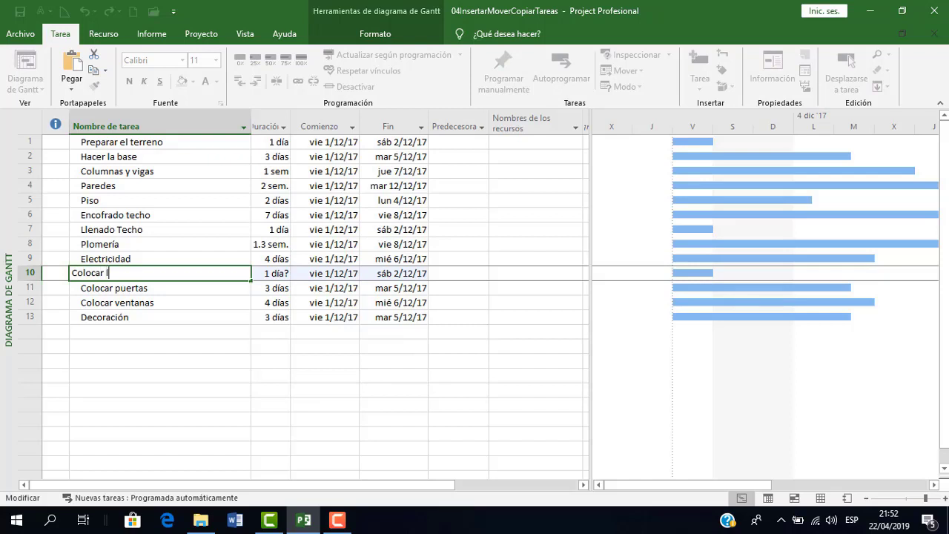
{"action": "type", "text": "nea de teléno"}
{"action": "key", "text": "BackSpace"}
{"action": "key", "text": "BackSpace"}
{"action": "type", "text": "fono"}
{"action": "key", "text": "Tab"}
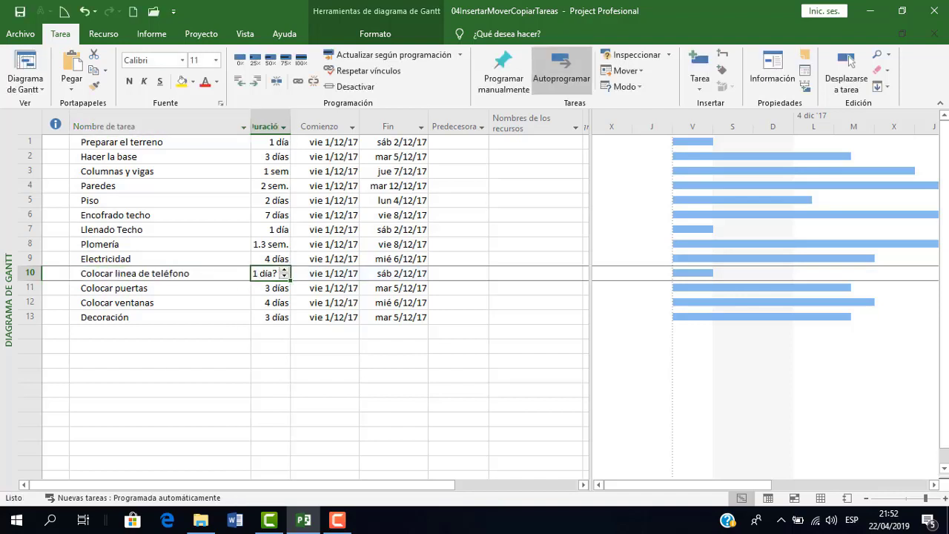
{"action": "type", "text": "1d"}
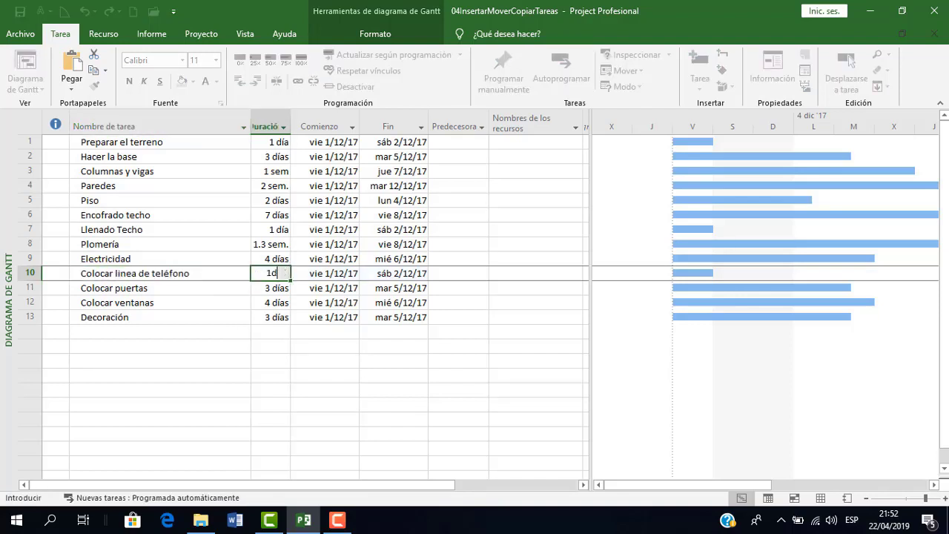
{"action": "key", "text": "Tab"}
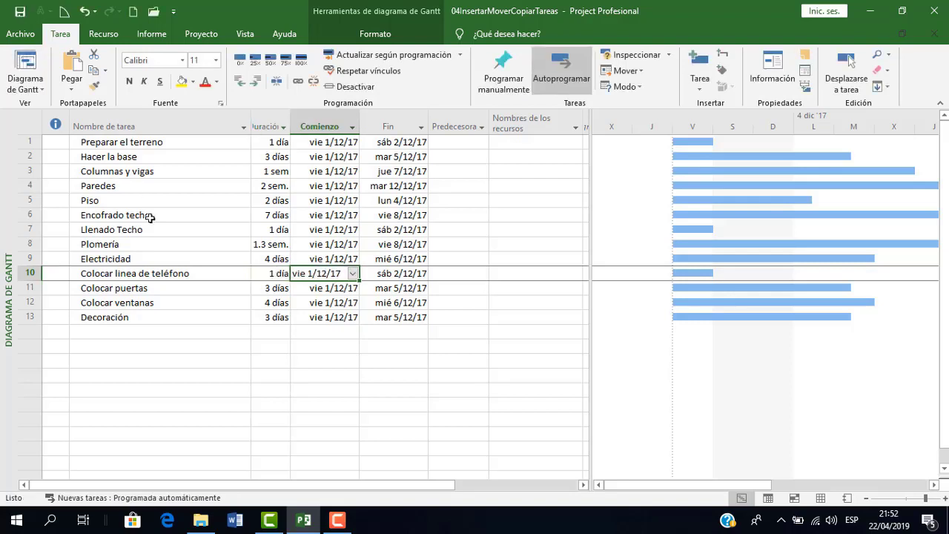
Step: Select the consecutive task rows from "Columnas y vigas" through "Llenado Techo" together, then release the group selection
{"action": "left_click", "coordinate": [27, 172]}
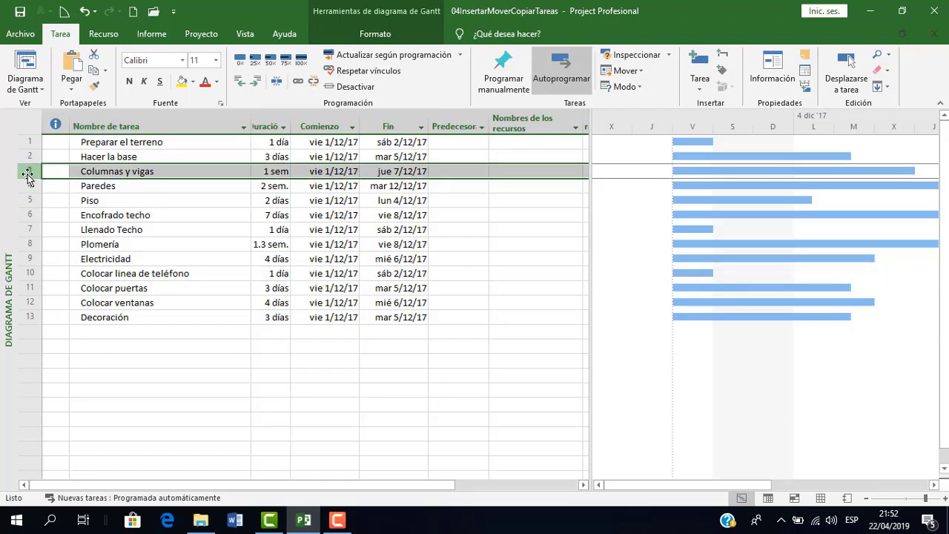
{"action": "left_click", "coordinate": [102, 171]}
{"action": "left_click_drag", "start_coordinate": [14, 169], "coordinate": [37, 229]}
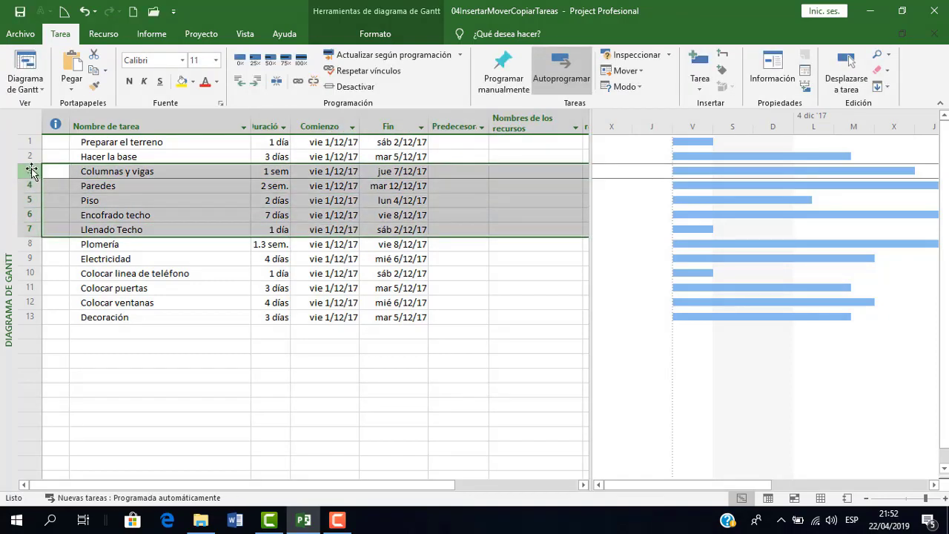
{"action": "left_click", "coordinate": [86, 230]}
Step: Select the non-adjacent task rows "Paredes", "Llenado Techo" and "Colocar linea de teléfono" at the same time
{"action": "left_click", "coordinate": [29, 191]}
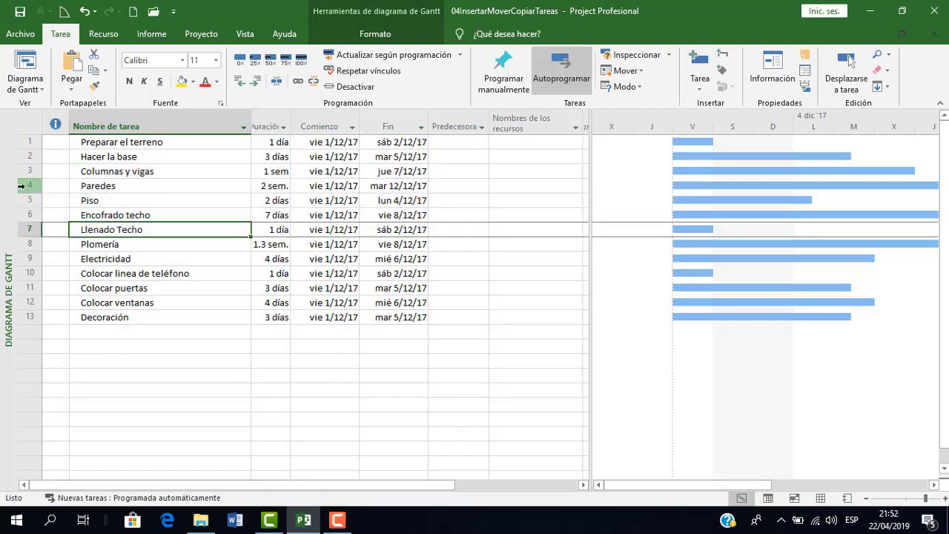
{"action": "left_click", "coordinate": [21, 187]}
{"action": "left_click", "coordinate": [30, 230], "text": "ctrl"}
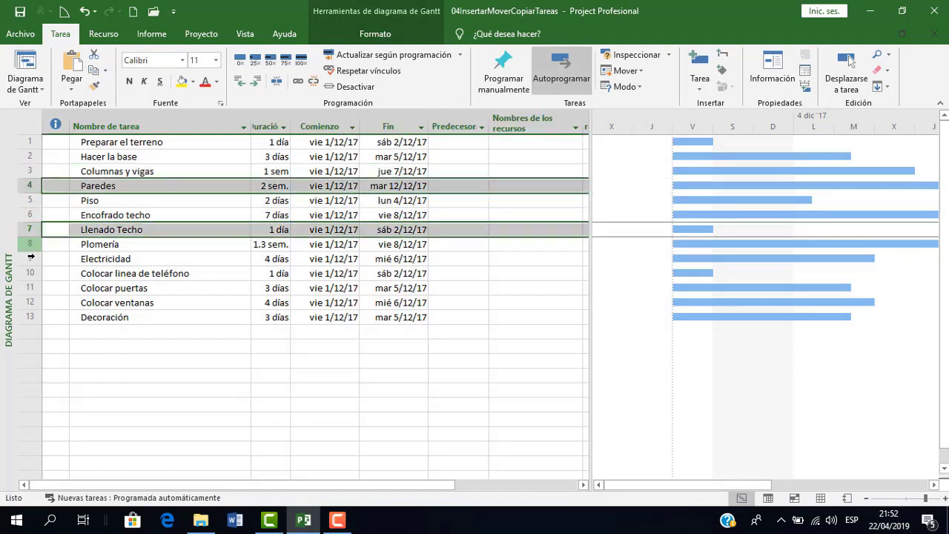
{"action": "left_click", "coordinate": [31, 271], "text": "ctrl"}
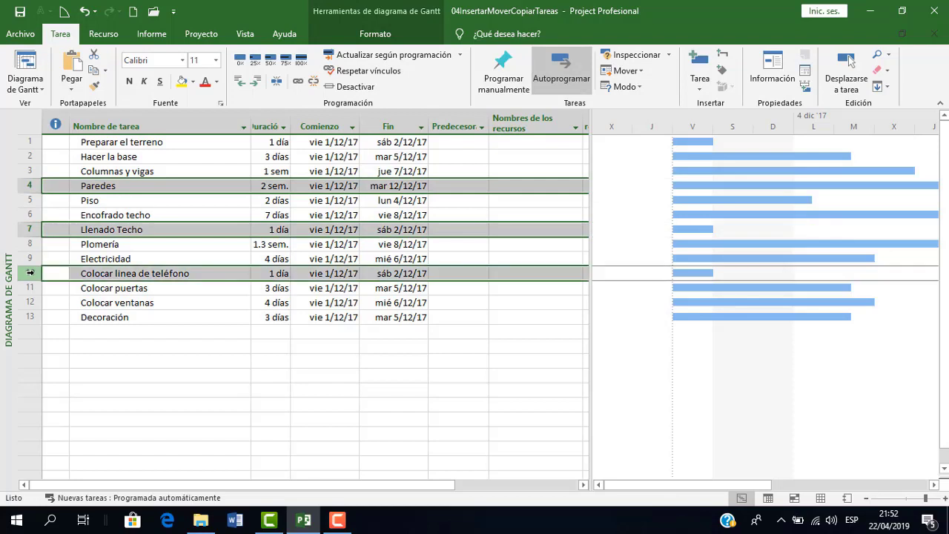
{"action": "left_click", "coordinate": [28, 185]}
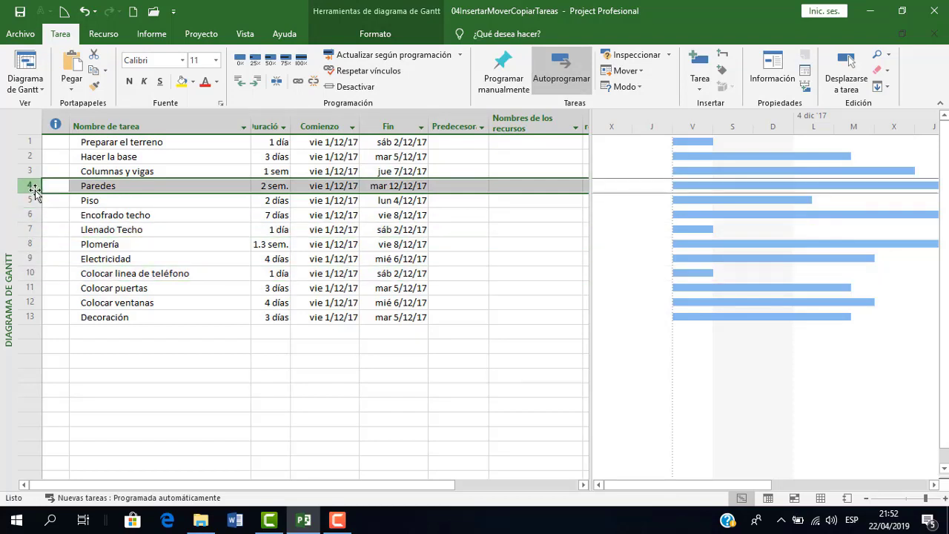
{"action": "right_click", "coordinate": [29, 185]}
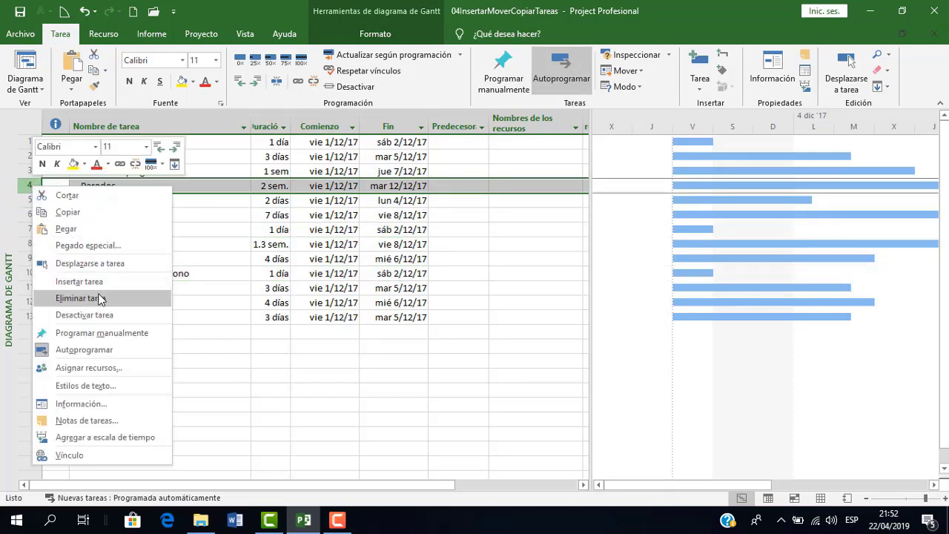
{"action": "key", "text": "Escape"}
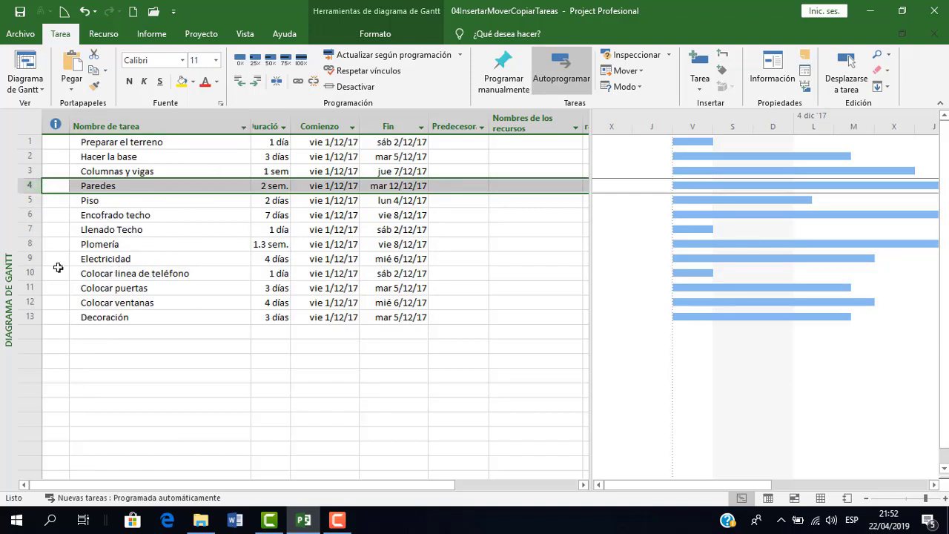
Step: Copy the "Decoración" task and paste it into the empty row 14 directly below it
{"action": "left_click", "coordinate": [29, 318]}
{"action": "right_click", "coordinate": [30, 318]}
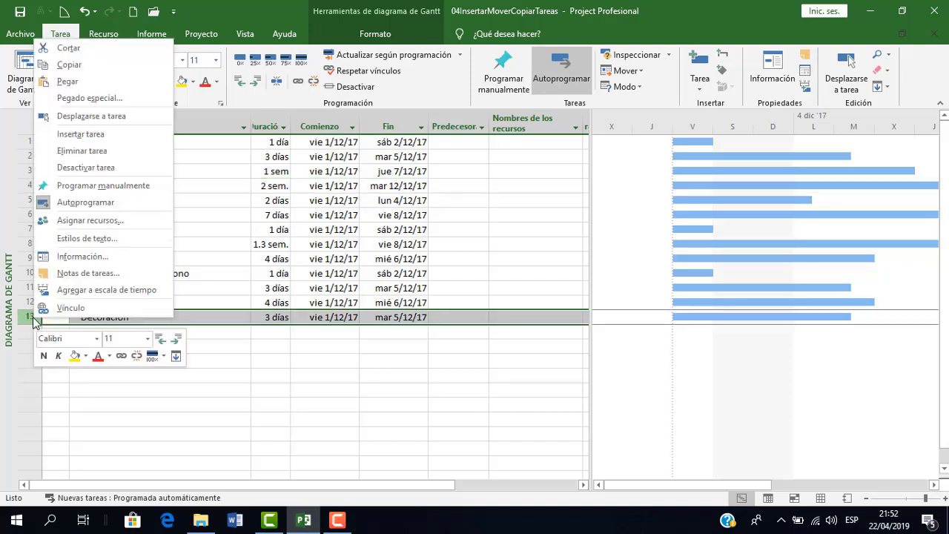
{"action": "left_click", "coordinate": [86, 71]}
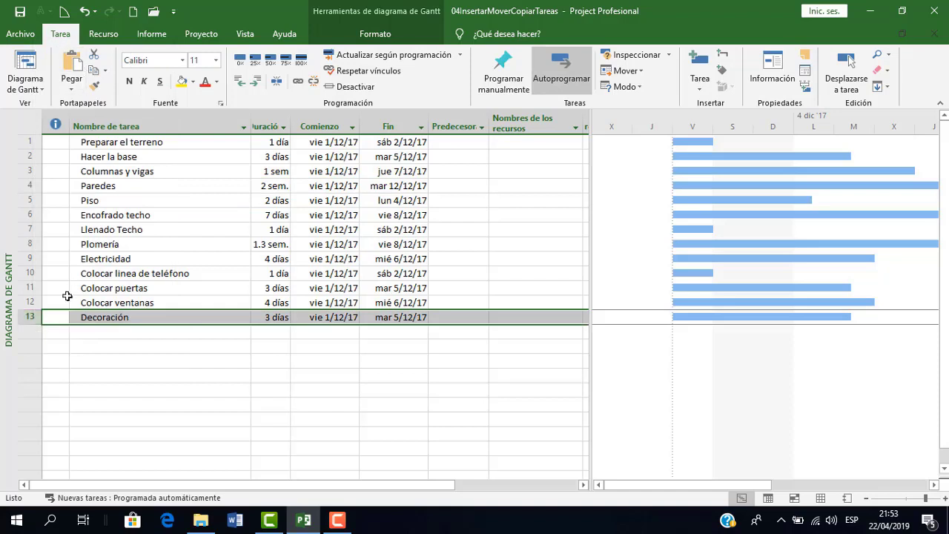
{"action": "left_click", "coordinate": [26, 331]}
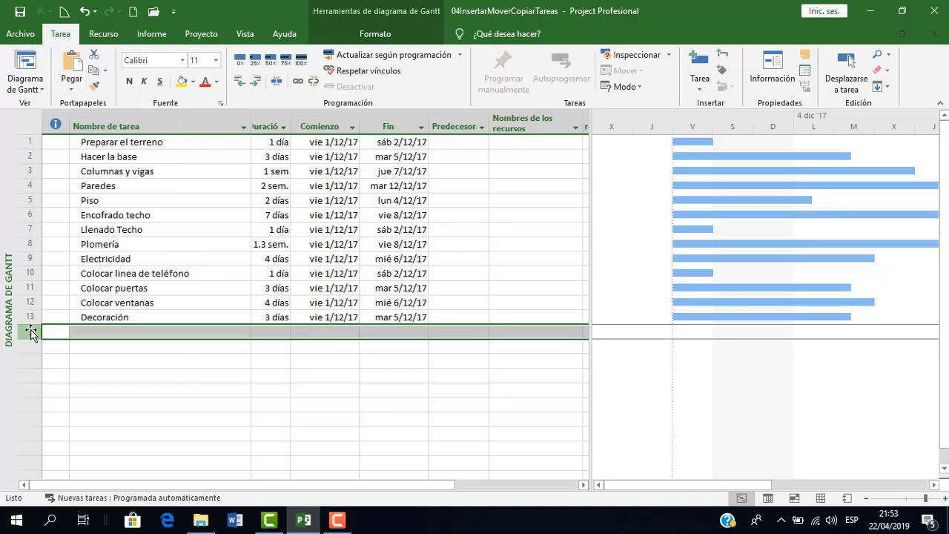
{"action": "right_click", "coordinate": [29, 331]}
{"action": "left_click", "coordinate": [59, 97]}
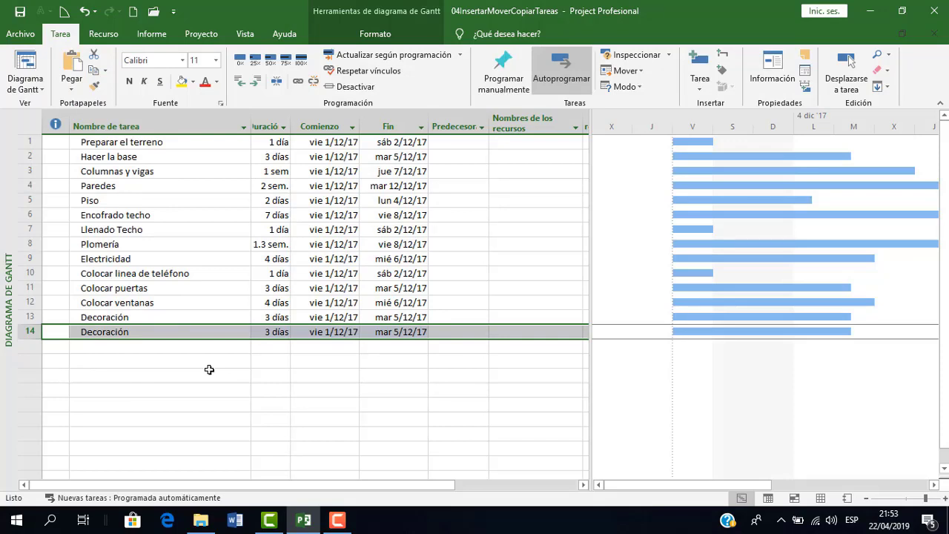
Step: Rename the copied task in row 14 as "Decoración techos"
{"action": "left_click", "coordinate": [145, 332]}
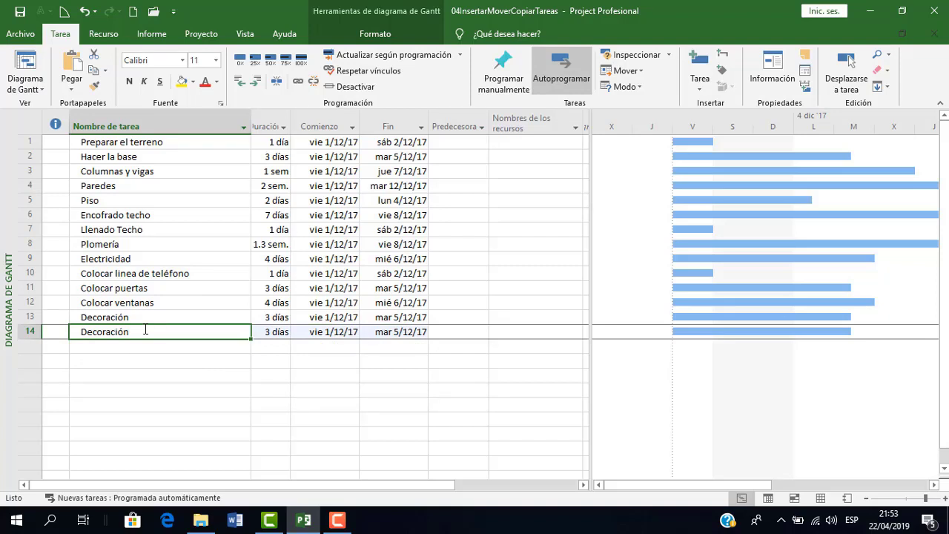
{"action": "left_click", "coordinate": [145, 331]}
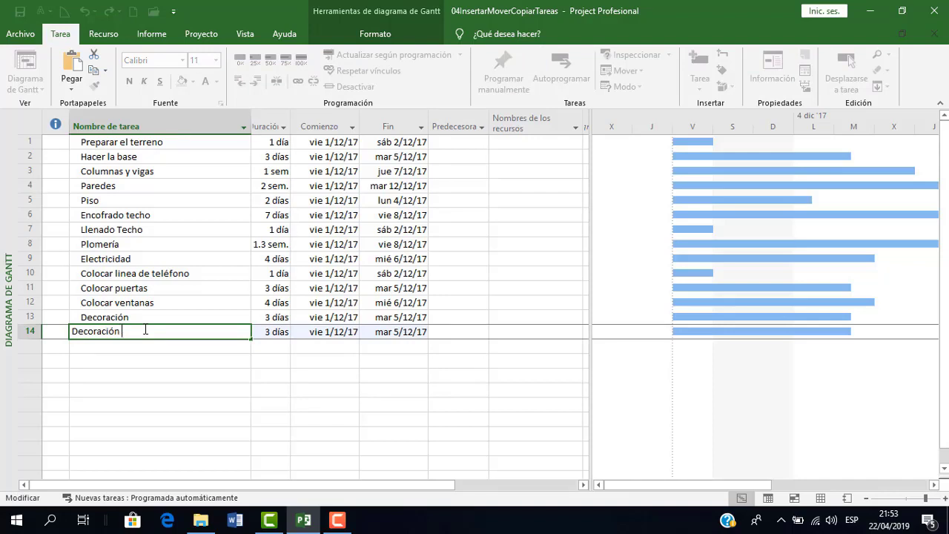
{"action": "type", "text": "techos"}
{"action": "key", "text": "Return"}
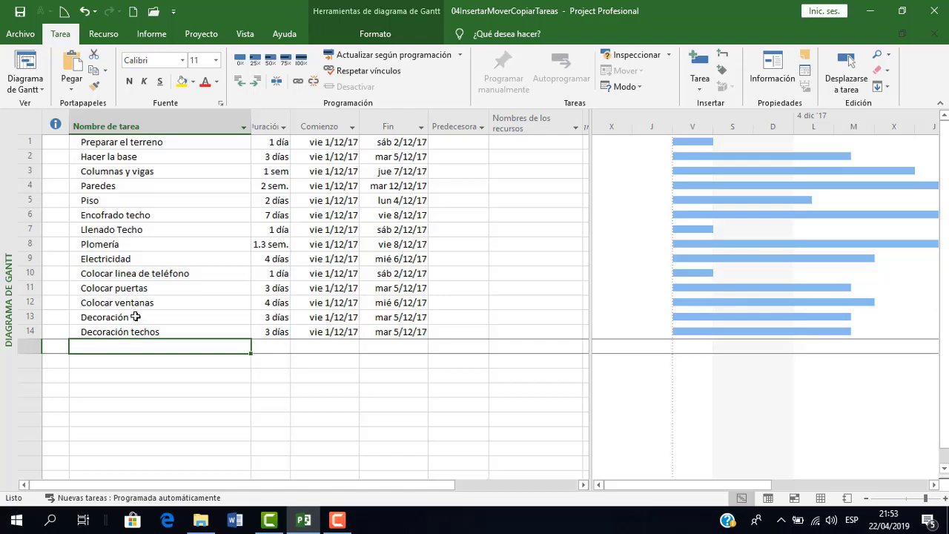
Step: Rename the "Decoración" task in row 13 as "Decoración paredes" through its task information
{"action": "double_click", "coordinate": [135, 317]}
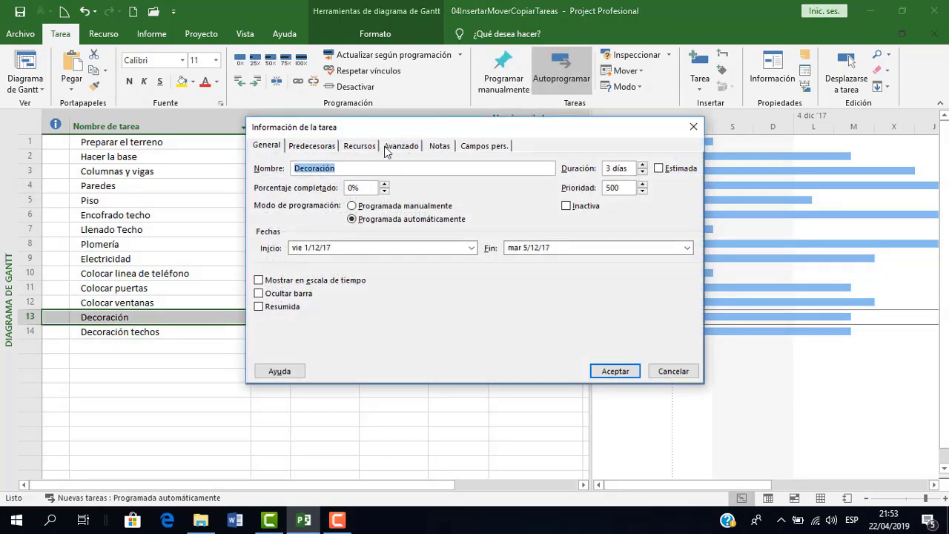
{"action": "left_click", "coordinate": [373, 169]}
{"action": "type", "text": "paredes"}
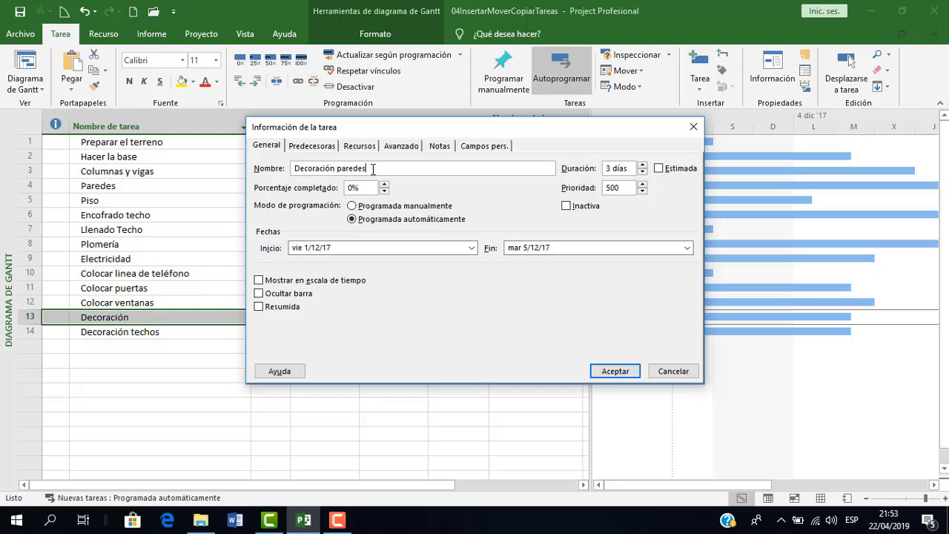
{"action": "left_click", "coordinate": [612, 371]}
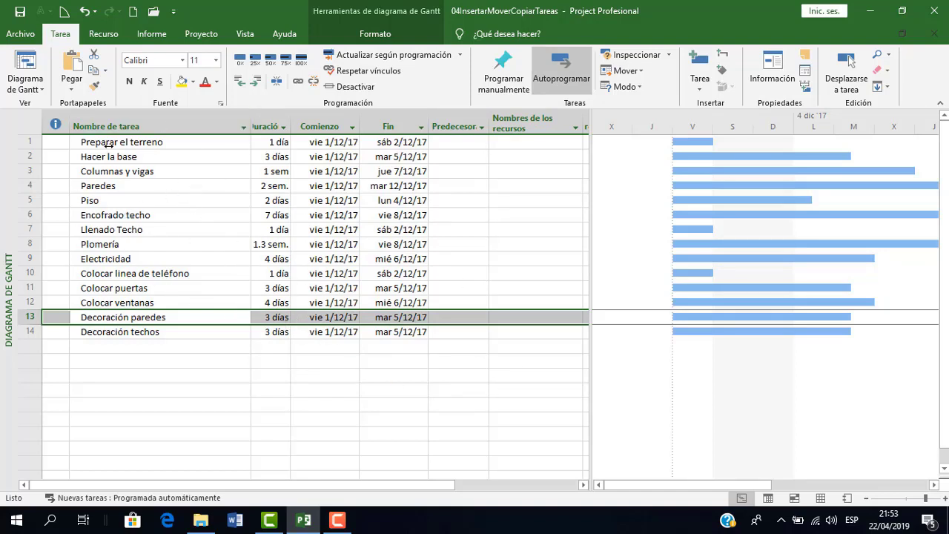
Step: Turn on the entry bar (Barra de entrada) in the program's display options
{"action": "left_click", "coordinate": [21, 34]}
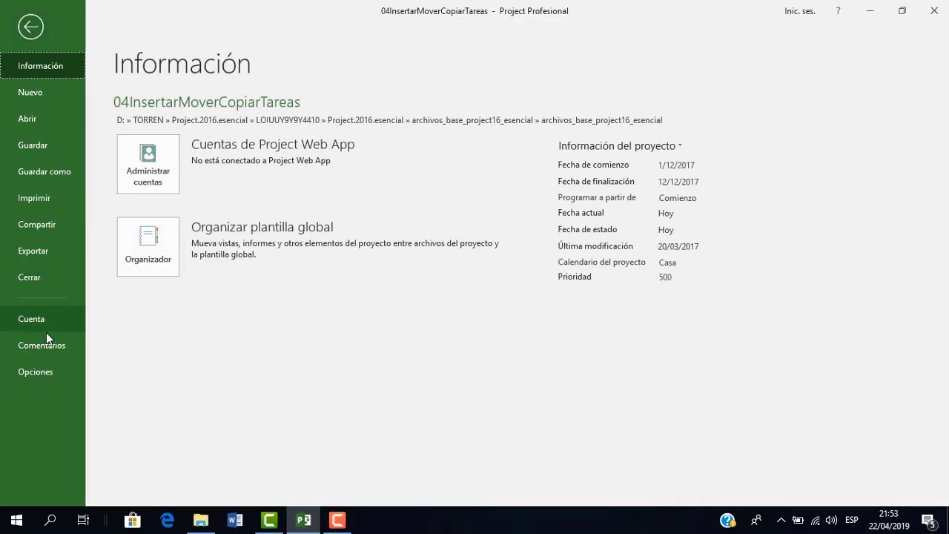
{"action": "left_click", "coordinate": [37, 372]}
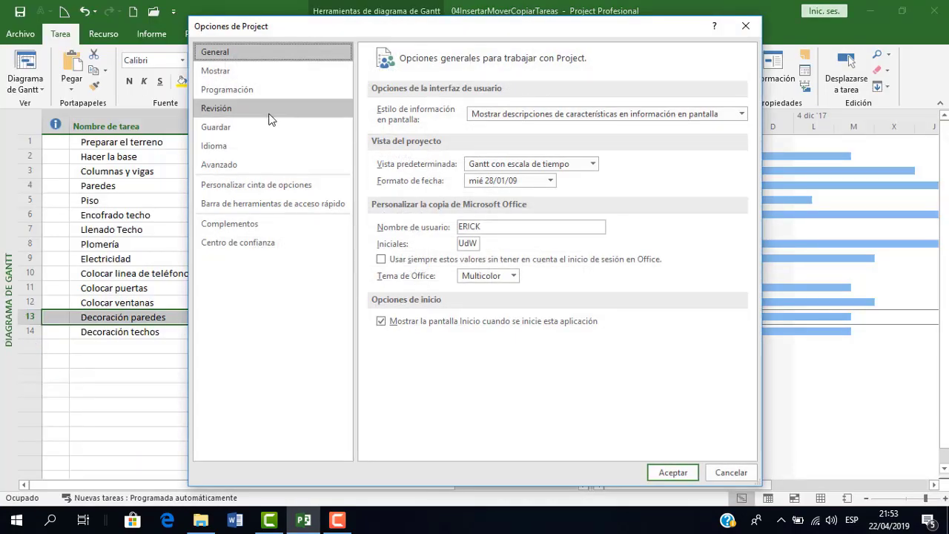
{"action": "left_click", "coordinate": [252, 72]}
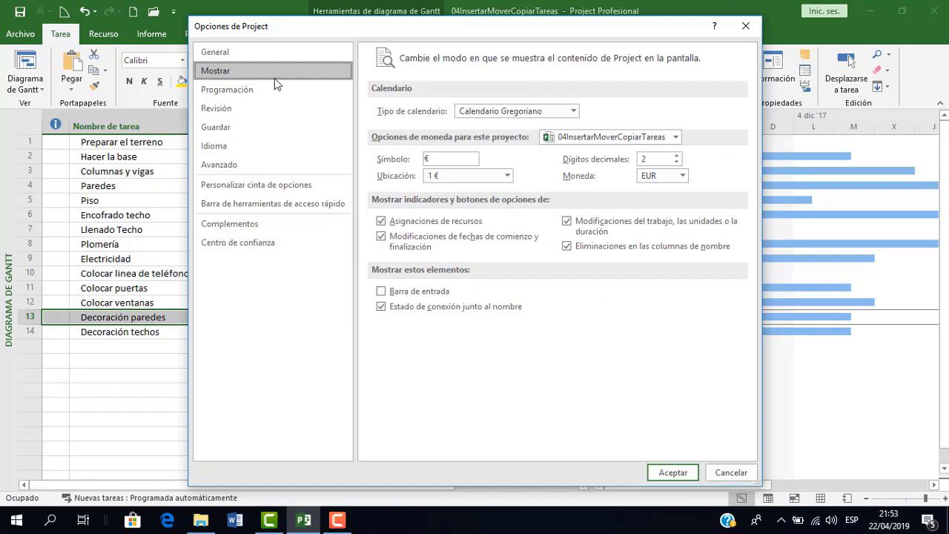
{"action": "left_click", "coordinate": [413, 293]}
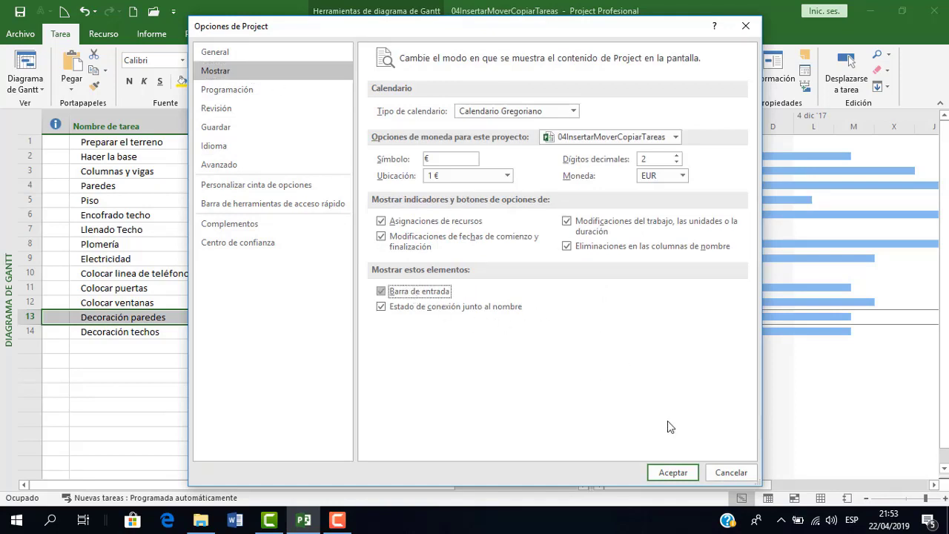
{"action": "left_click", "coordinate": [671, 471]}
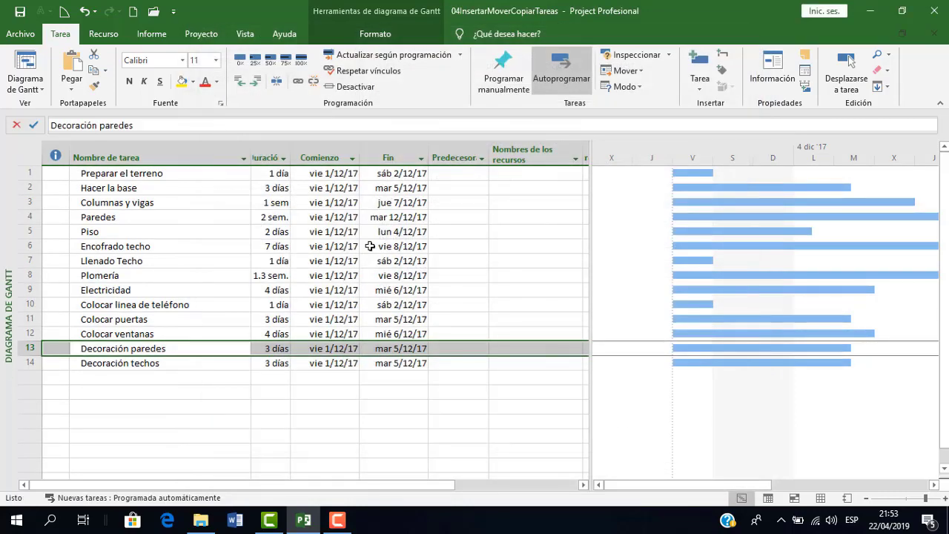
Step: Rename task 13 as "Decoración paredes y persinanas" using the entry bar
{"action": "left_click", "coordinate": [147, 124]}
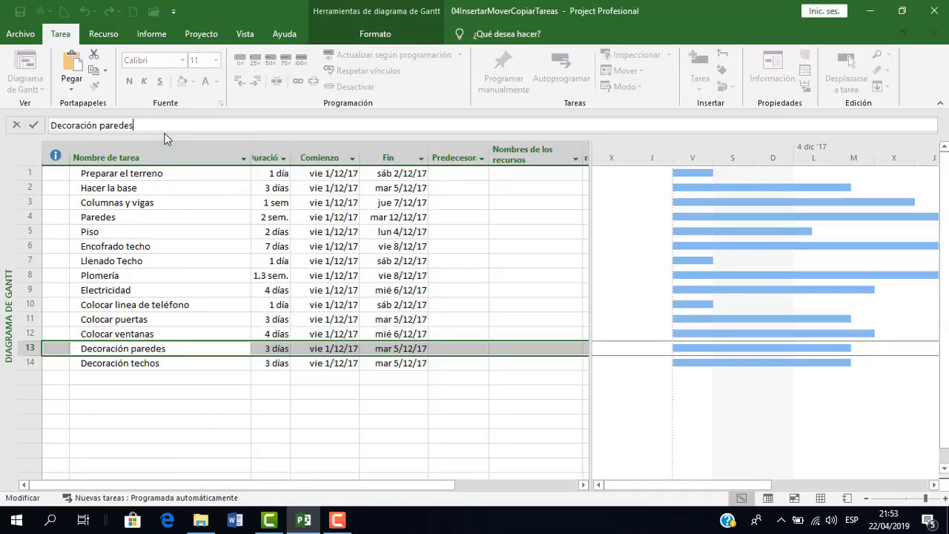
{"action": "type", "text": "y pe"}
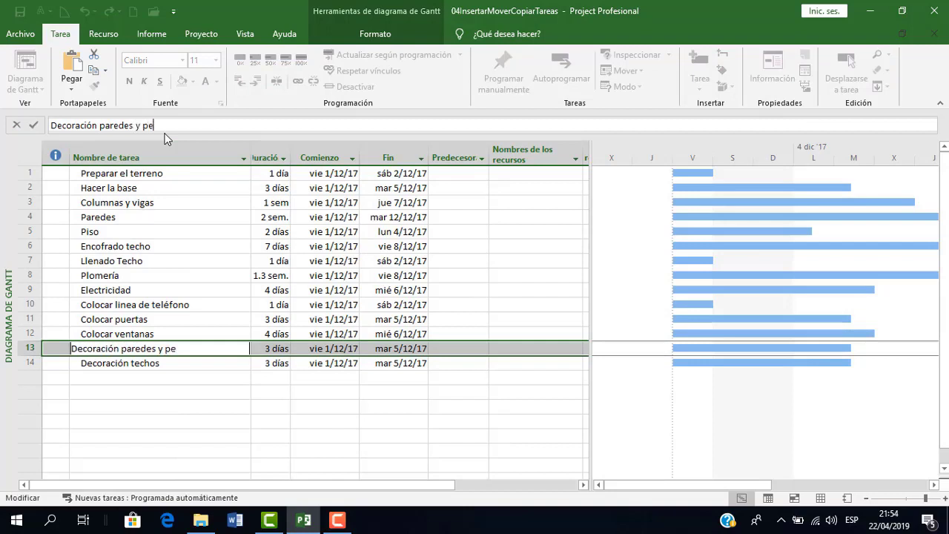
{"action": "type", "text": "rsinanas"}
{"action": "key", "text": "Tab"}
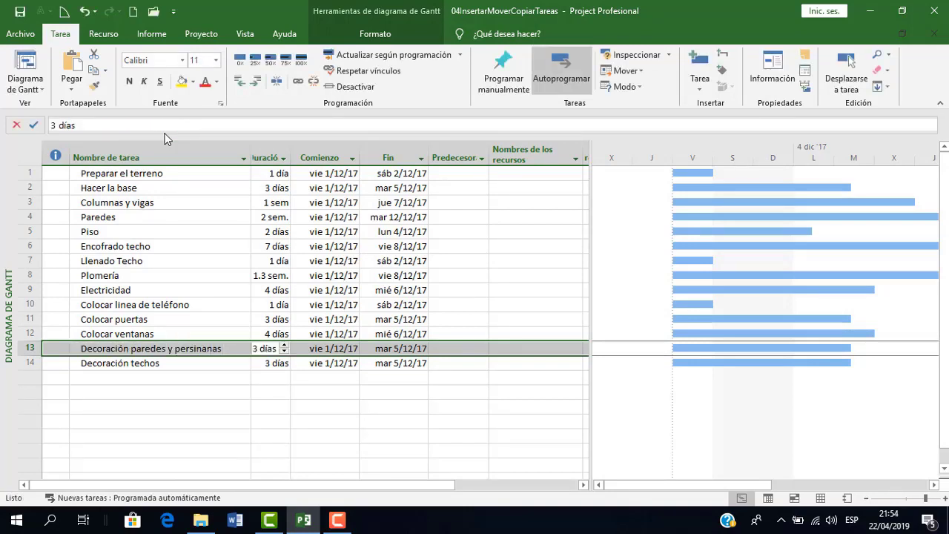
Step: Open the "Piso" task name for editing in the entry bar and leave the edit
{"action": "left_click", "coordinate": [167, 235]}
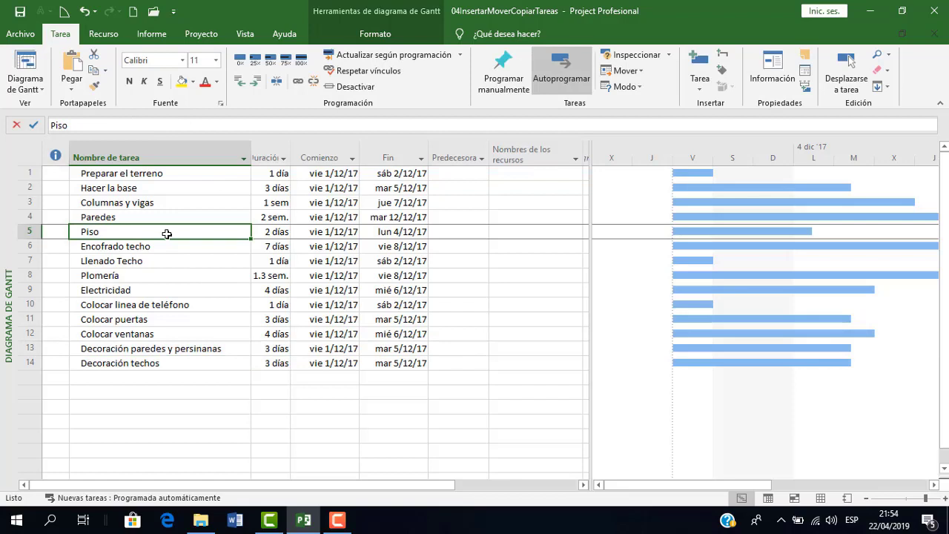
{"action": "left_click", "coordinate": [150, 124]}
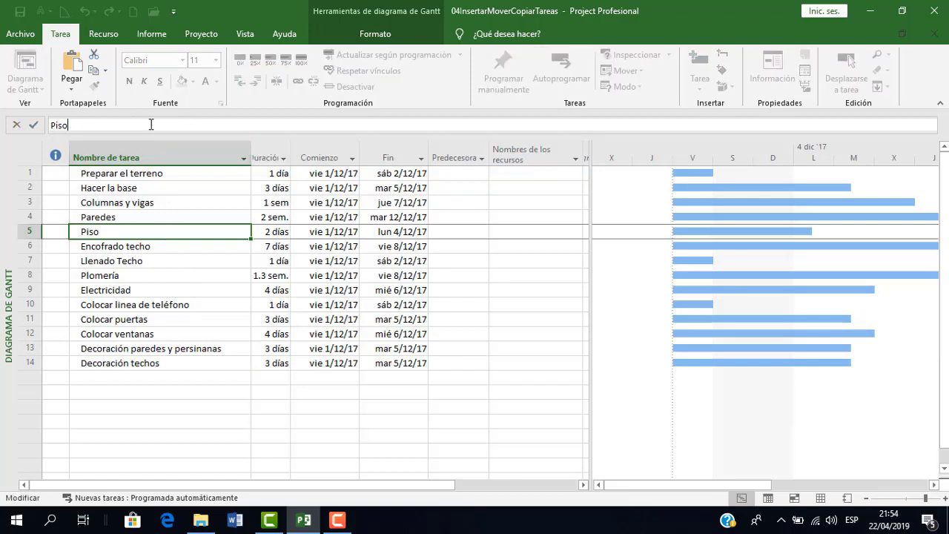
{"action": "left_click", "coordinate": [206, 300]}
{"action": "left_click", "coordinate": [185, 373]}
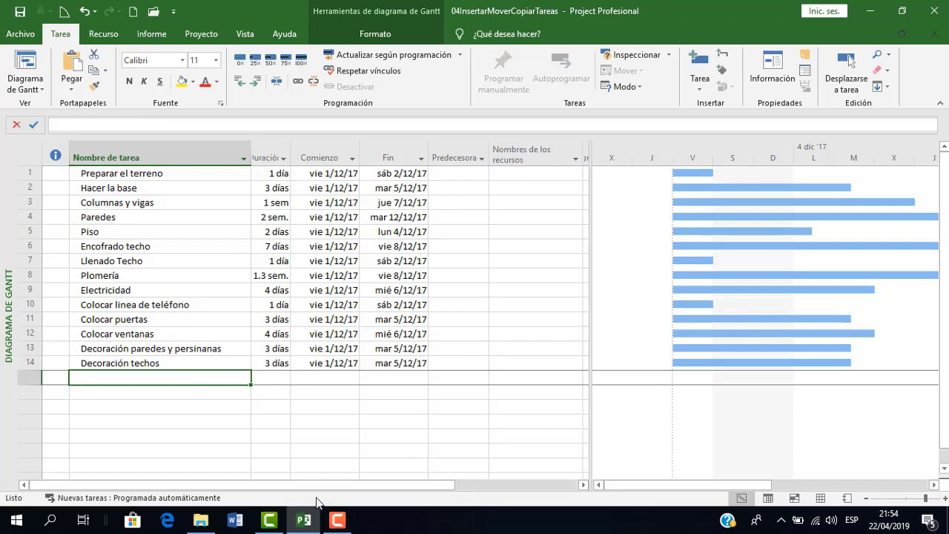
{"action": "left_click", "coordinate": [338, 520]}
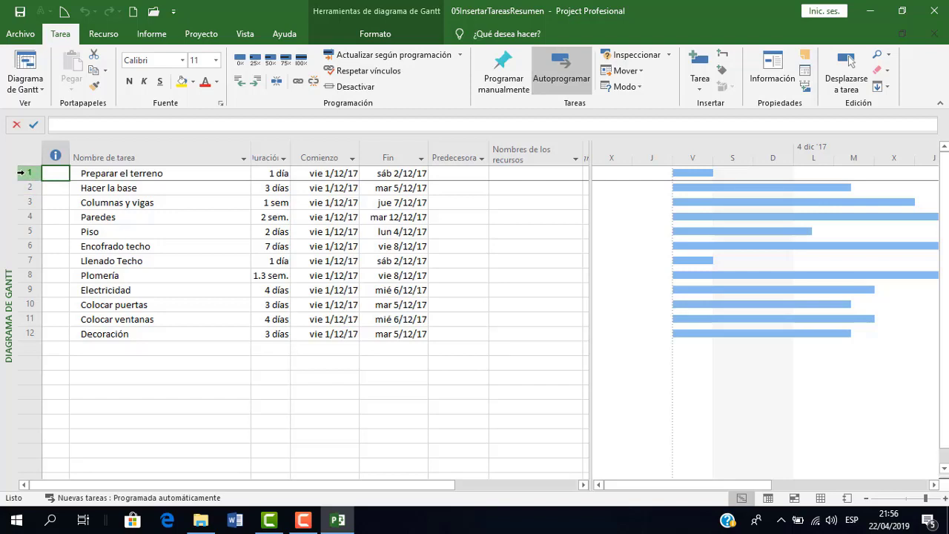
Step: Insert a new task above "Preparar el terreno" in 05InsertarTareasResumen and name it "Fase Cimientos"
{"action": "left_click", "coordinate": [21, 172]}
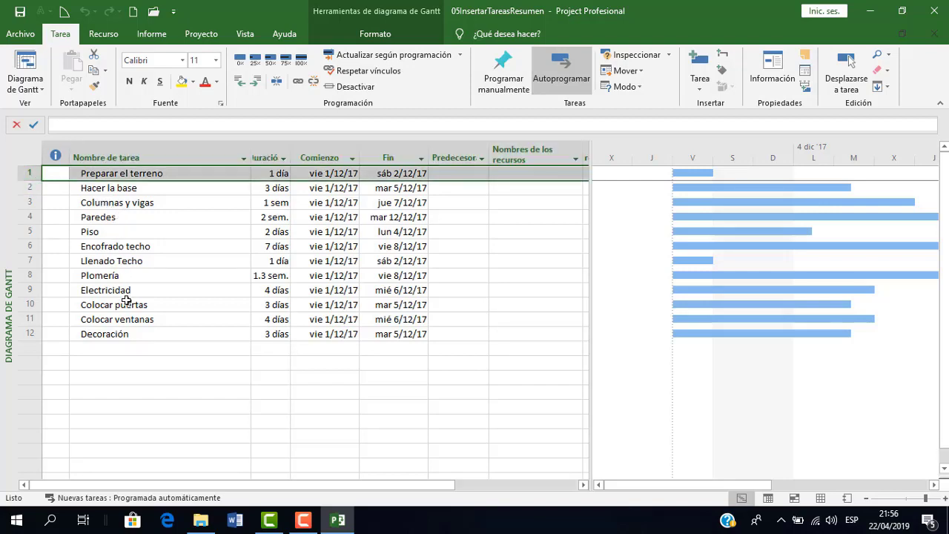
{"action": "right_click", "coordinate": [28, 176]}
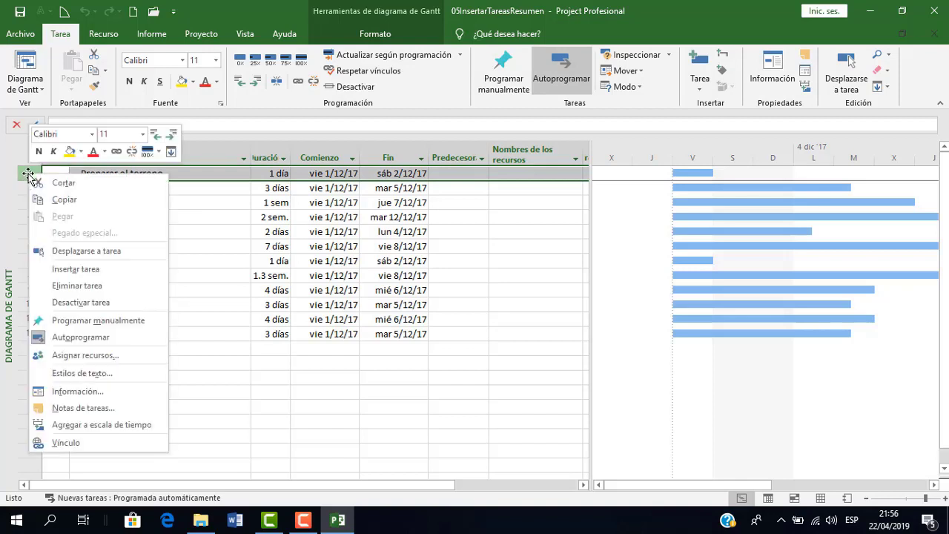
{"action": "left_click", "coordinate": [75, 269]}
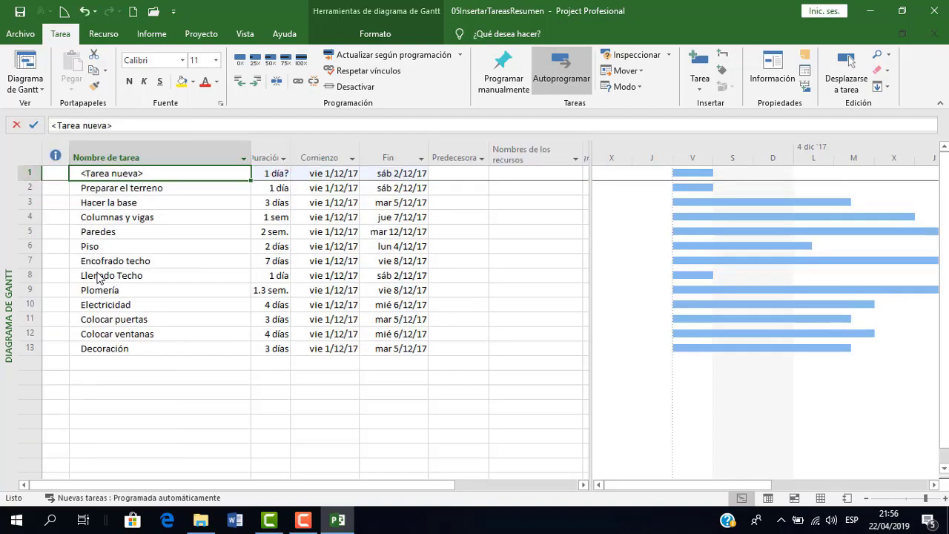
{"action": "left_click", "coordinate": [152, 172]}
{"action": "left_click_drag", "start_coordinate": [150, 174], "coordinate": [44, 176]}
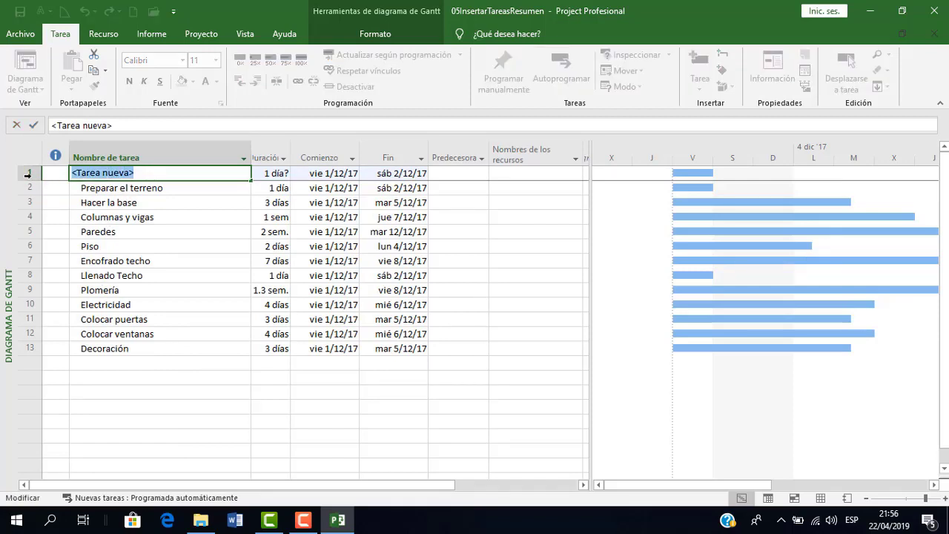
{"action": "type", "text": "Fa"}
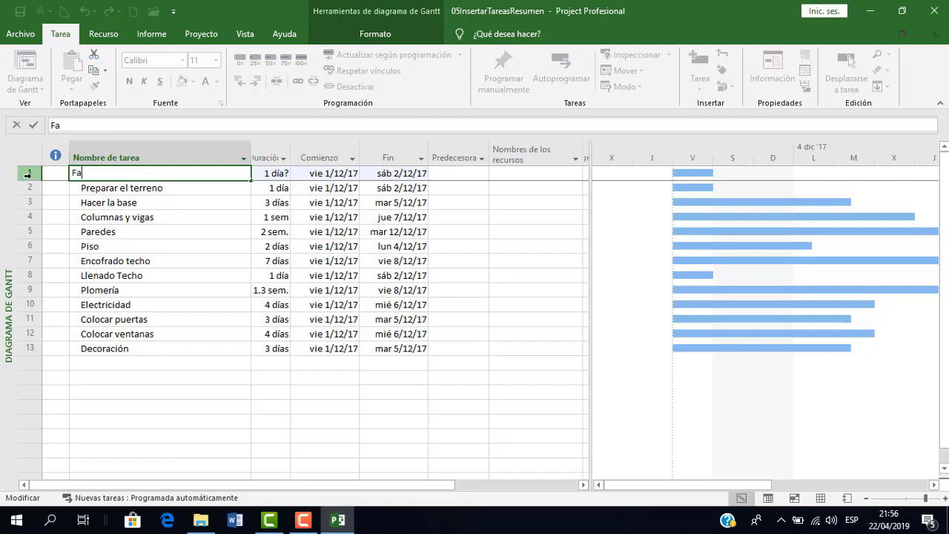
{"action": "type", "text": "se Cimientos"}
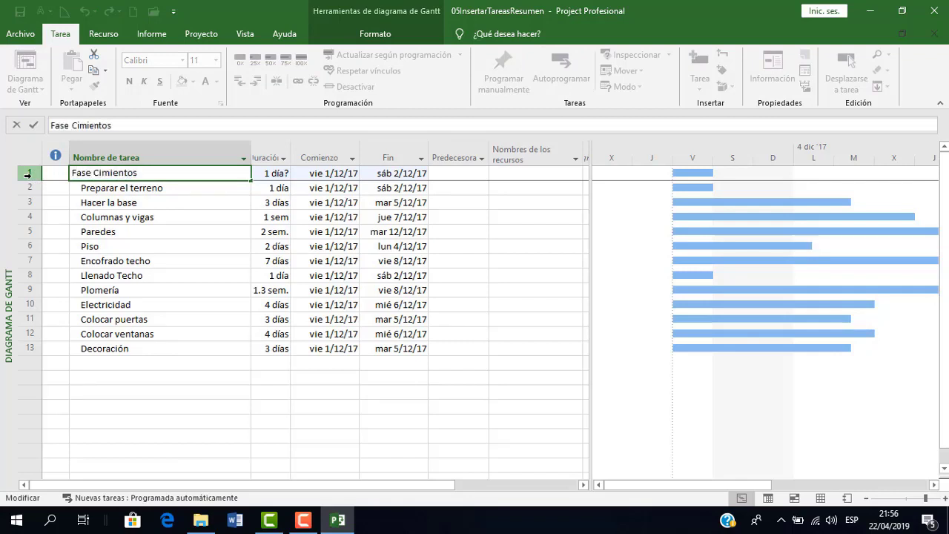
{"action": "key", "text": "Return"}
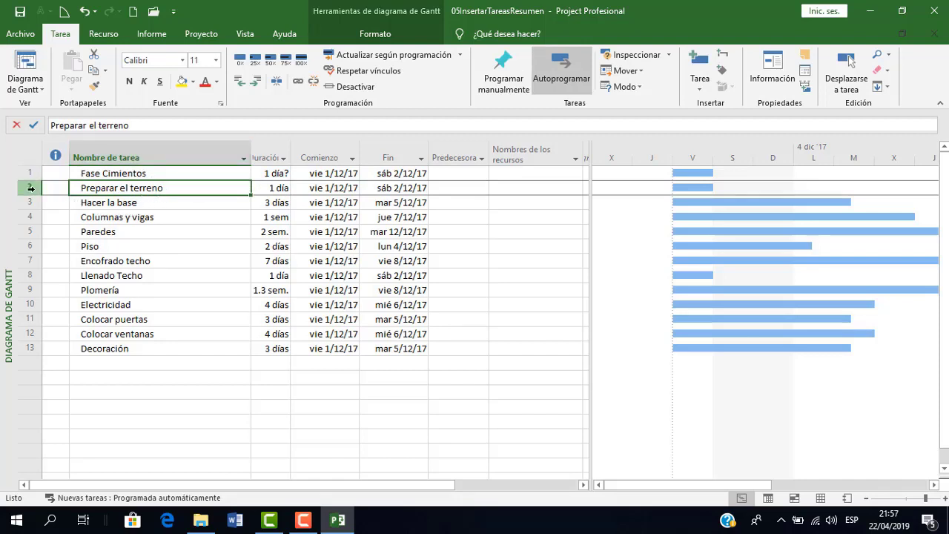
Step: Indent "Preparar el terreno" and "Hacer la base" as subtasks of "Fase Cimientos"
{"action": "left_click_drag", "start_coordinate": [29, 188], "coordinate": [30, 201]}
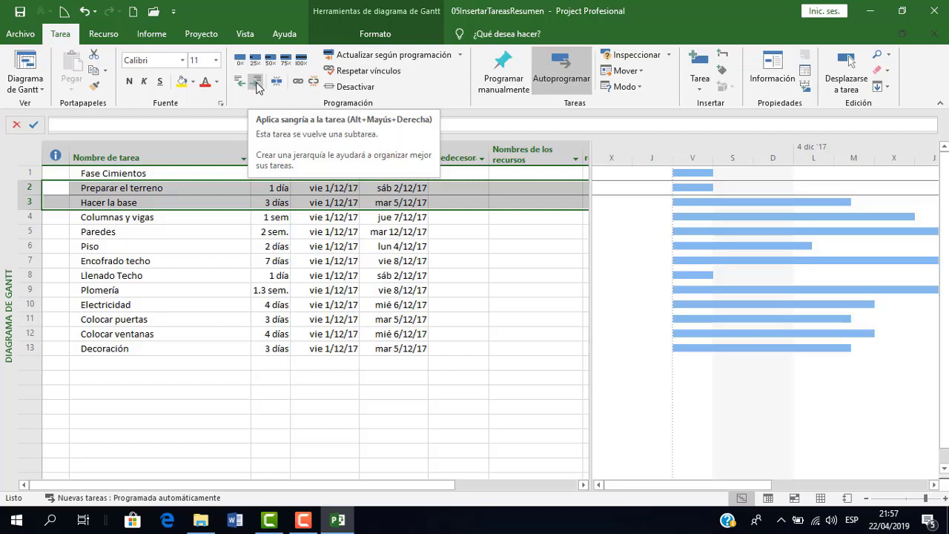
{"action": "left_click", "coordinate": [256, 84]}
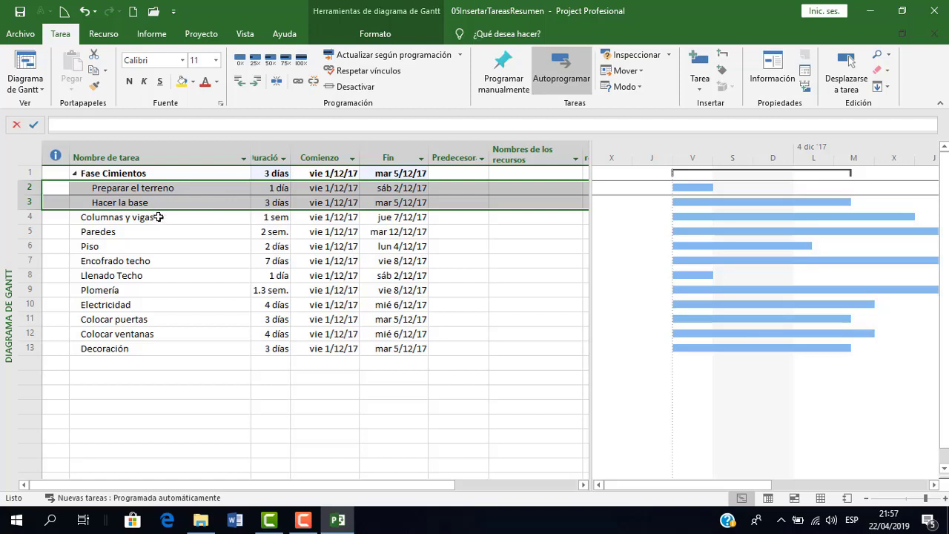
Step: Insert a new task above "Columnas y vigas" and name it "Fase Estructural"
{"action": "left_click", "coordinate": [29, 217]}
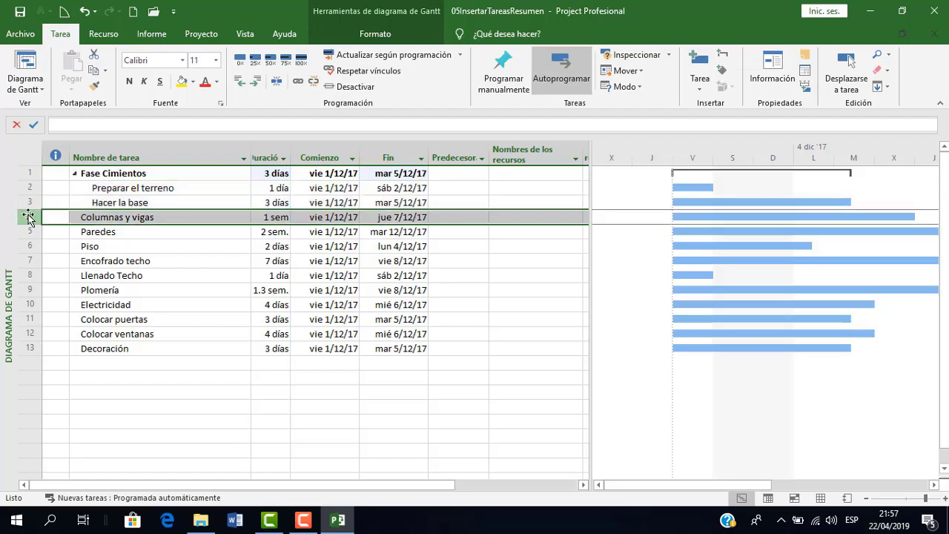
{"action": "right_click", "coordinate": [28, 216]}
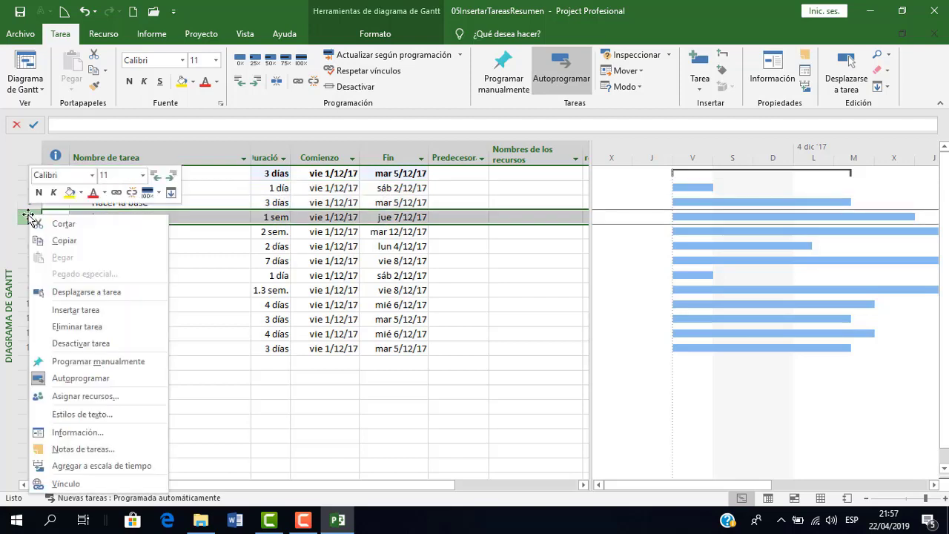
{"action": "left_click", "coordinate": [68, 311]}
{"action": "left_click", "coordinate": [163, 216]}
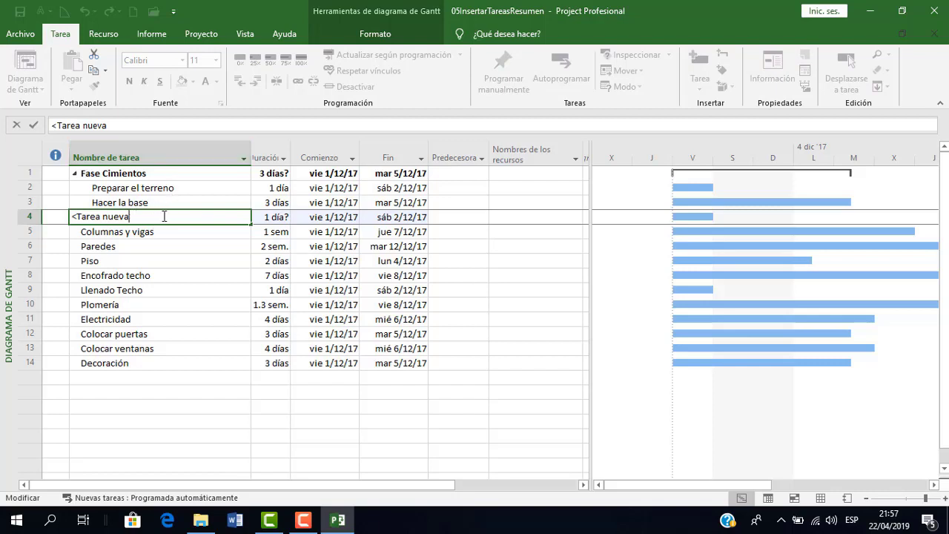
{"action": "key", "text": "BackSpace"}
{"action": "key", "text": "BackSpace"}
{"action": "key", "text": "BackSpace"}
{"action": "key", "text": "BackSpace"}
{"action": "key", "text": "BackSpace"}
{"action": "key", "text": "BackSpace"}
{"action": "key", "text": "BackSpace"}
{"action": "key", "text": "BackSpace"}
{"action": "key", "text": "BackSpace"}
{"action": "key", "text": "BackSpace"}
{"action": "key", "text": "BackSpace"}
{"action": "key", "text": "BackSpace"}
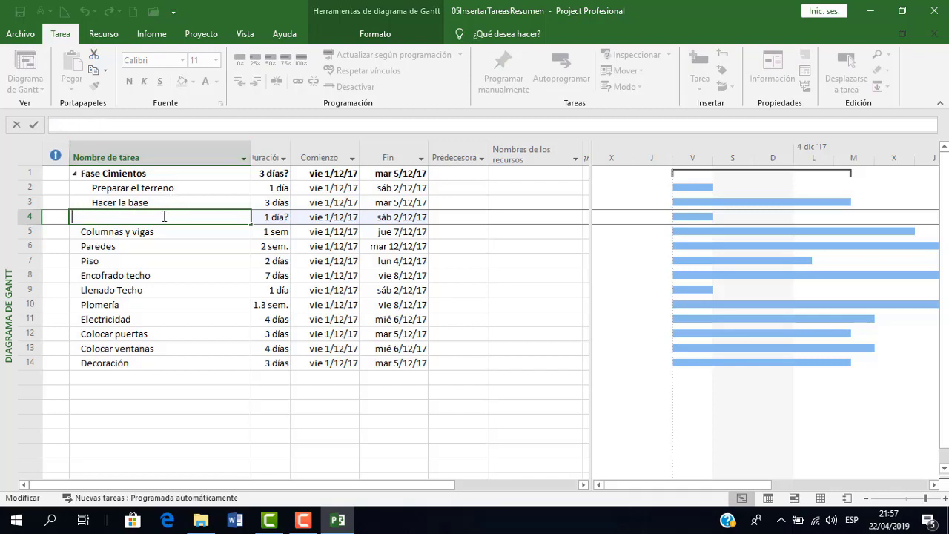
{"action": "type", "text": "Fase "}
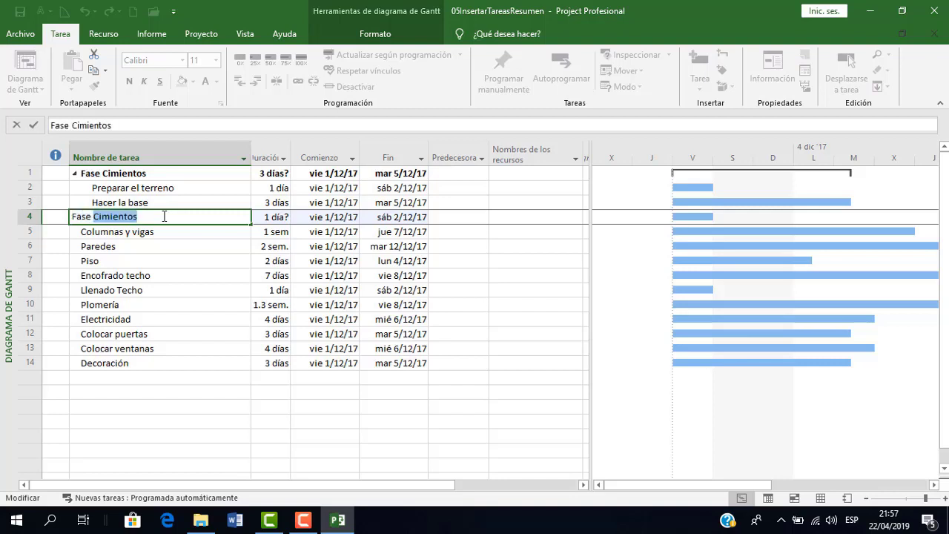
{"action": "type", "text": "Estruct"}
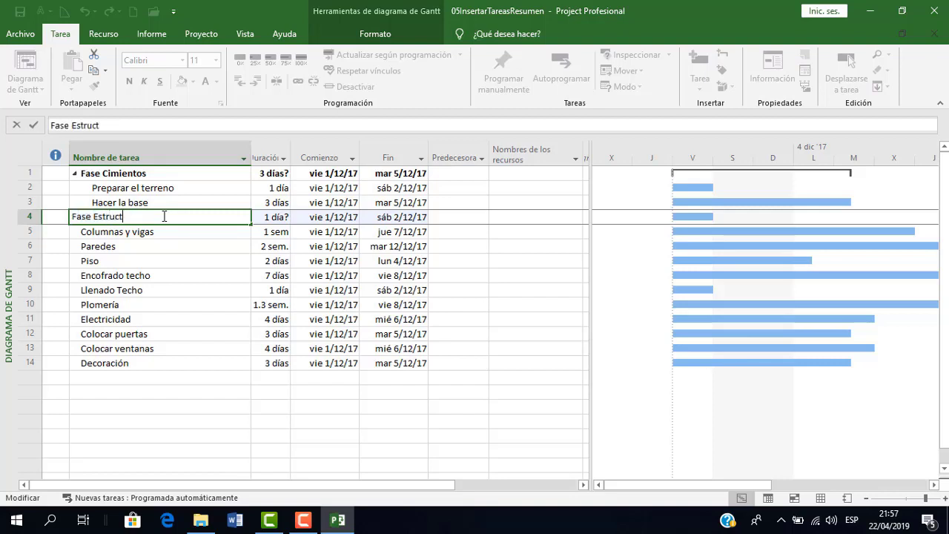
{"action": "type", "text": "ural"}
{"action": "key", "text": "Return"}
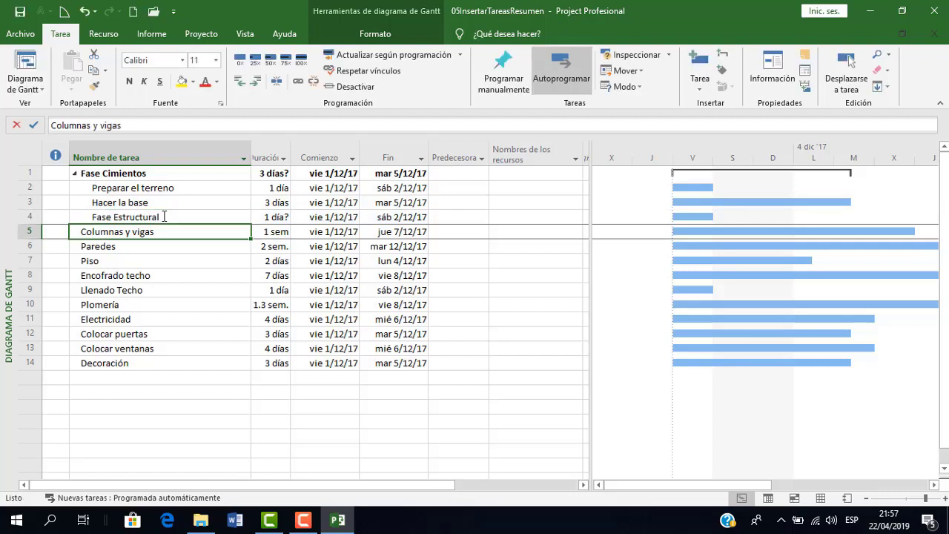
Step: Outdent "Fase Estructural" one level and indent the tasks from "Columnas y vigas" through "Llenado Techo" as its subtasks
{"action": "left_click", "coordinate": [164, 216]}
{"action": "left_click", "coordinate": [239, 81]}
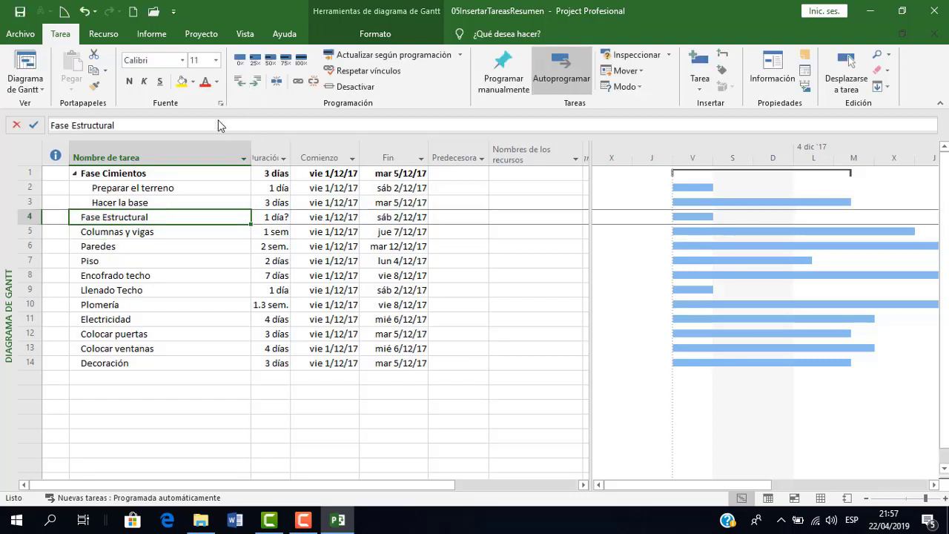
{"action": "left_click_drag", "start_coordinate": [28, 232], "coordinate": [32, 292]}
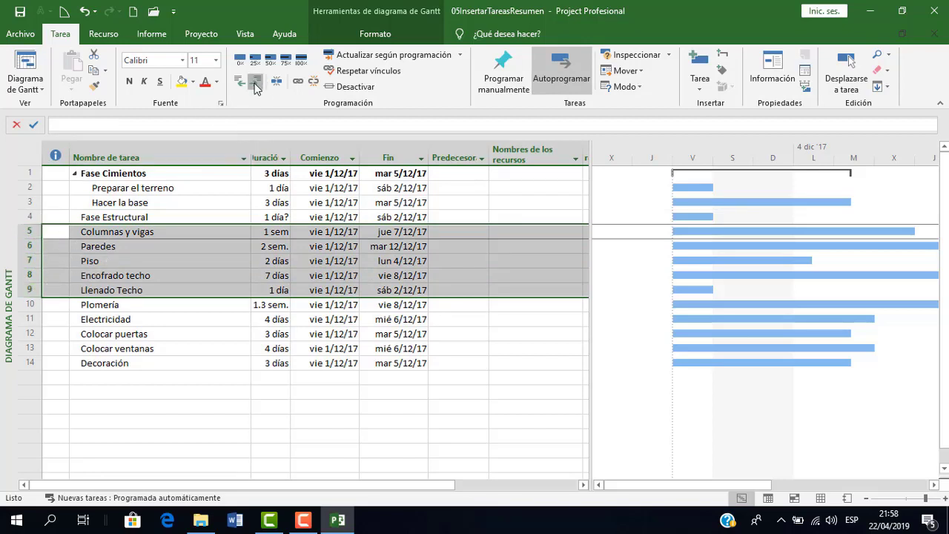
{"action": "left_click", "coordinate": [255, 81]}
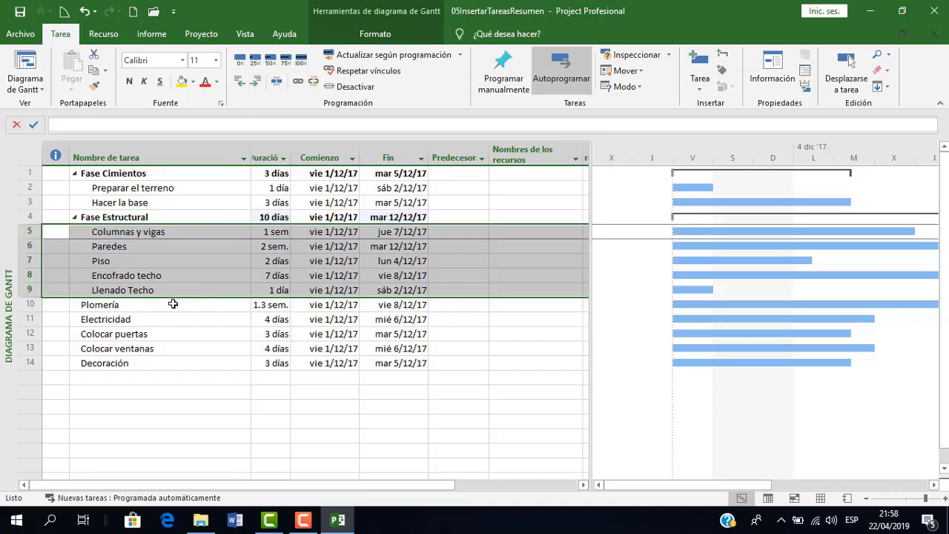
Step: Insert a new task above "Plomería" and outdent it one level
{"action": "left_click", "coordinate": [20, 304]}
{"action": "right_click", "coordinate": [20, 304]}
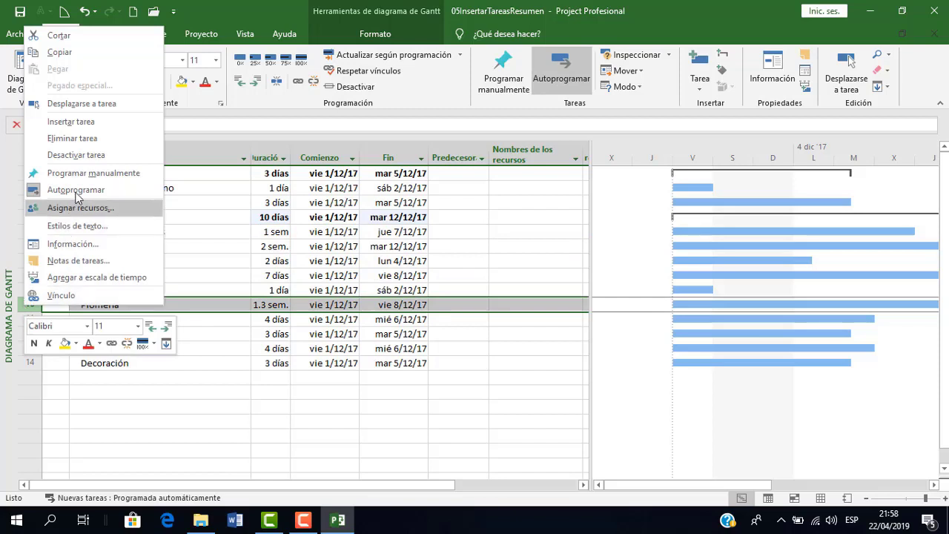
{"action": "left_click", "coordinate": [95, 122]}
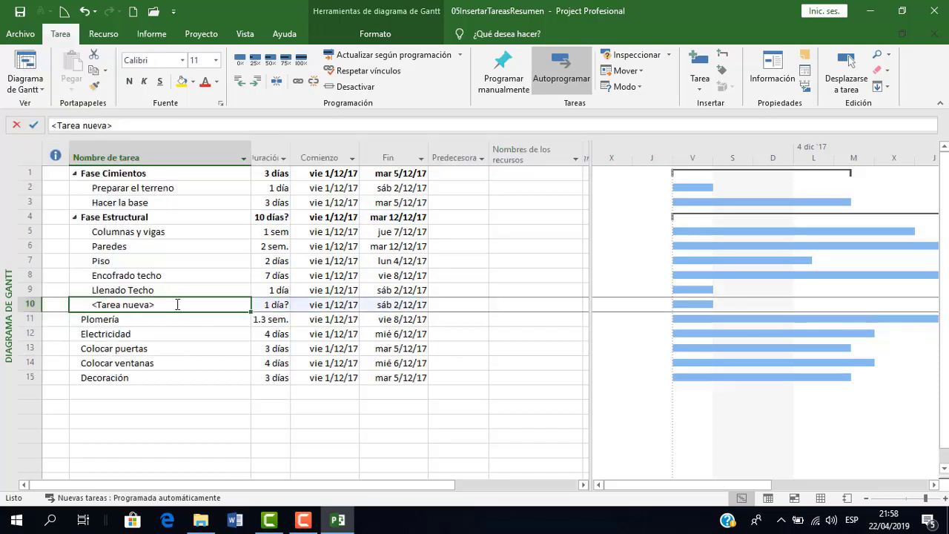
{"action": "left_click", "coordinate": [240, 81]}
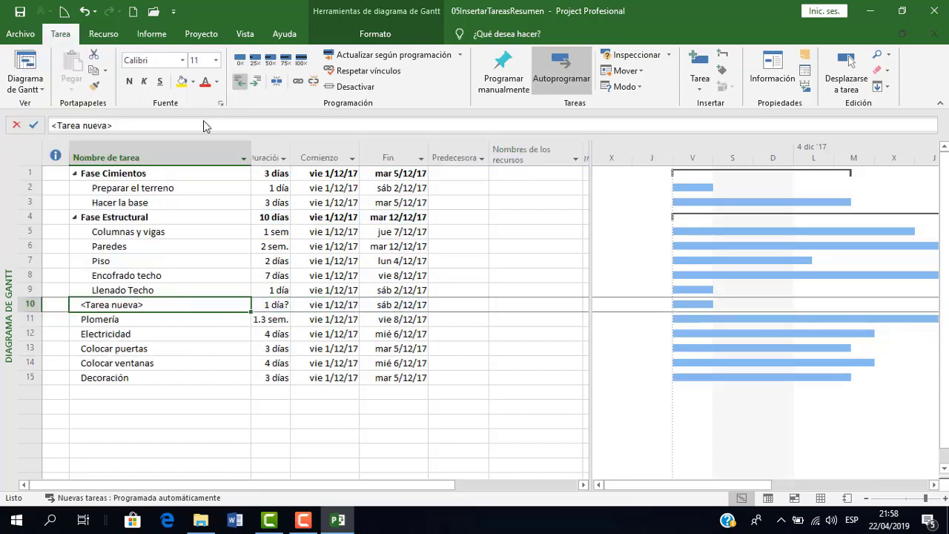
Step: Name the new task "Fase Mécanica" and indent "Plomería" and "Electricidad" as its subtasks
{"action": "left_click", "coordinate": [149, 305]}
{"action": "left_click_drag", "start_coordinate": [141, 304], "coordinate": [56, 302]}
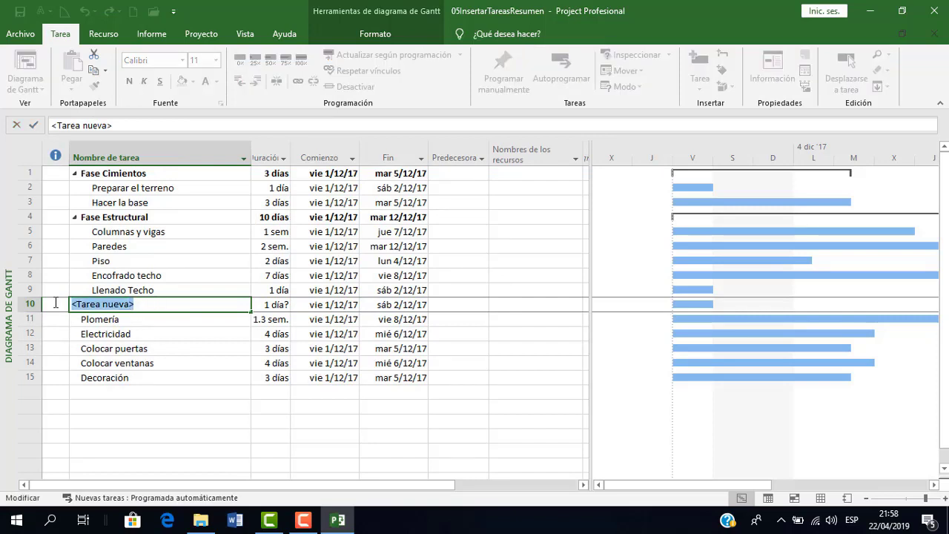
{"action": "type", "text": "D"}
{"action": "key", "text": "BackSpace"}
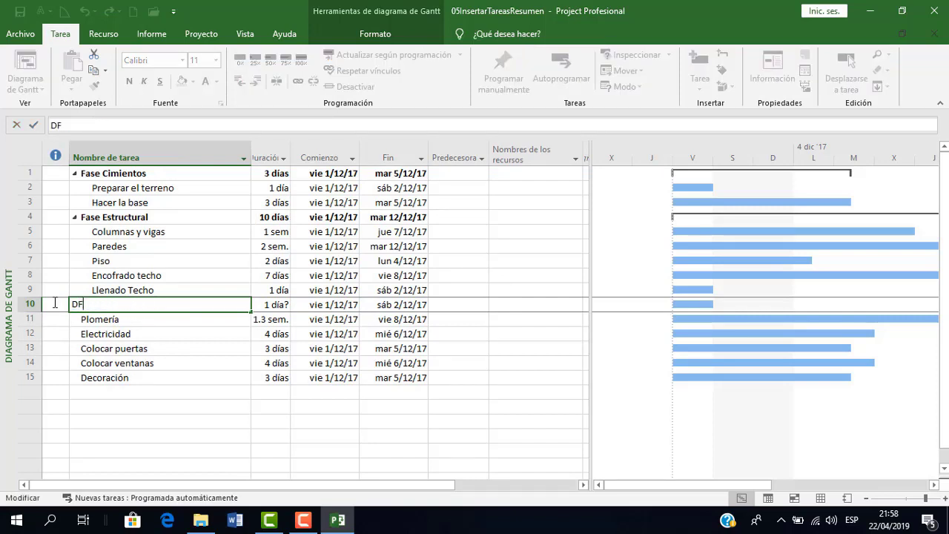
{"action": "key", "text": "BackSpace"}
{"action": "type", "text": "Fase e"}
{"action": "key", "text": "BackSpace"}
{"action": "type", "text": "Me"}
{"action": "key", "text": "BackSpace"}
{"action": "key", "text": "BackSpace"}
{"action": "key", "text": "BackSpace"}
{"action": "type", "text": "N"}
{"action": "key", "text": "BackSpace"}
{"action": "type", "text": "Mécanica"}
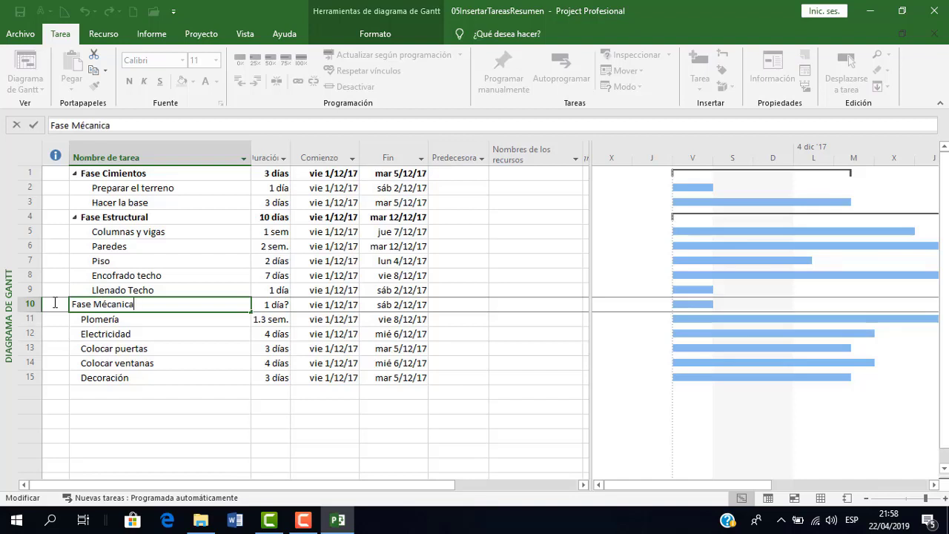
{"action": "key", "text": "Return"}
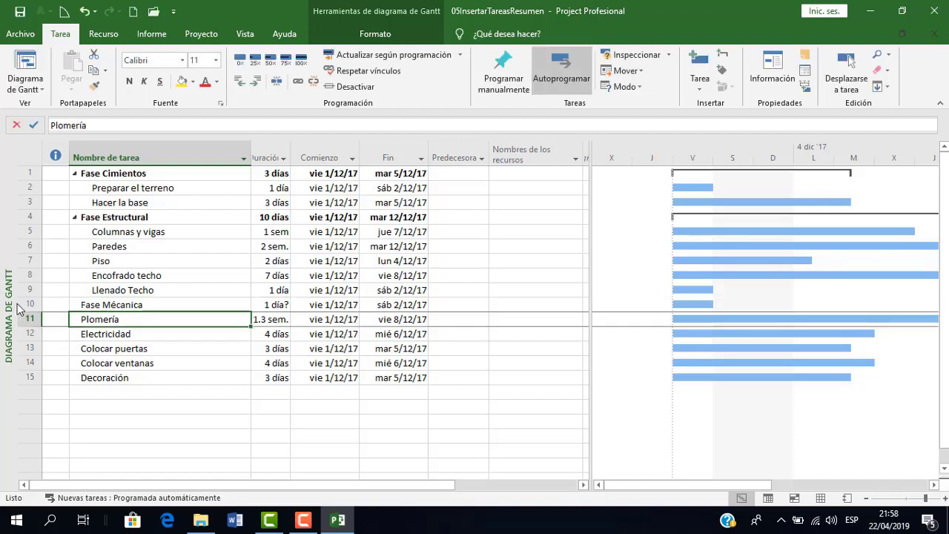
{"action": "left_click_drag", "start_coordinate": [22, 318], "coordinate": [22, 333]}
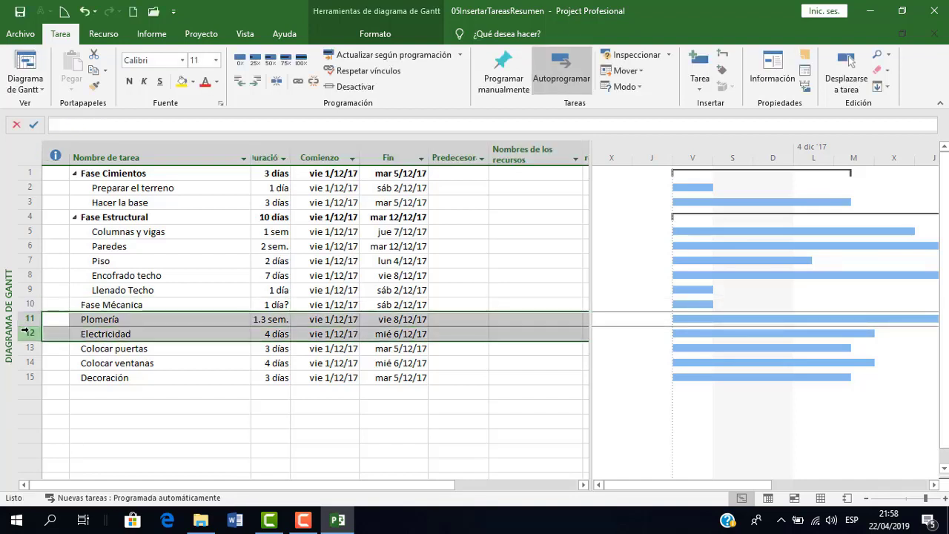
{"action": "left_click", "coordinate": [254, 81]}
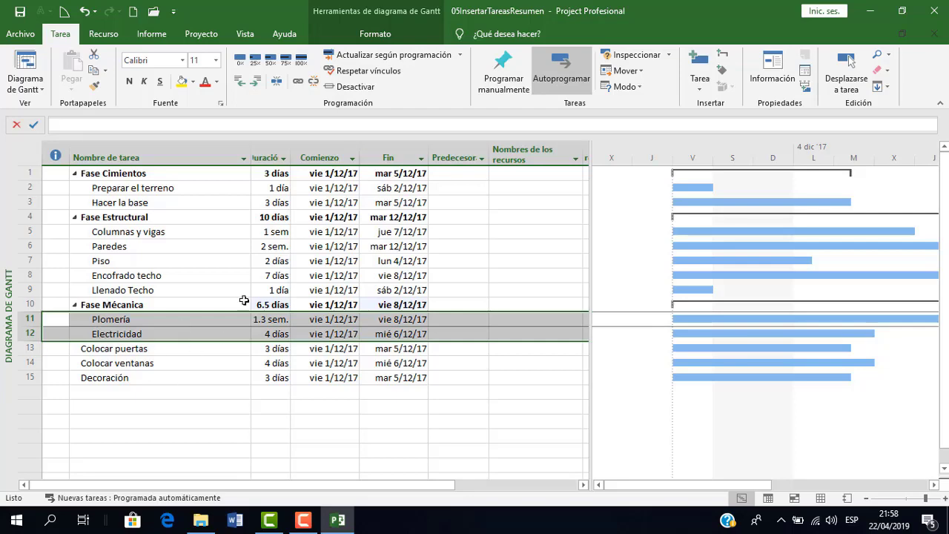
Step: Insert a new task above "Colocar puertas" and outdent it to the level of the phases
{"action": "left_click", "coordinate": [18, 348]}
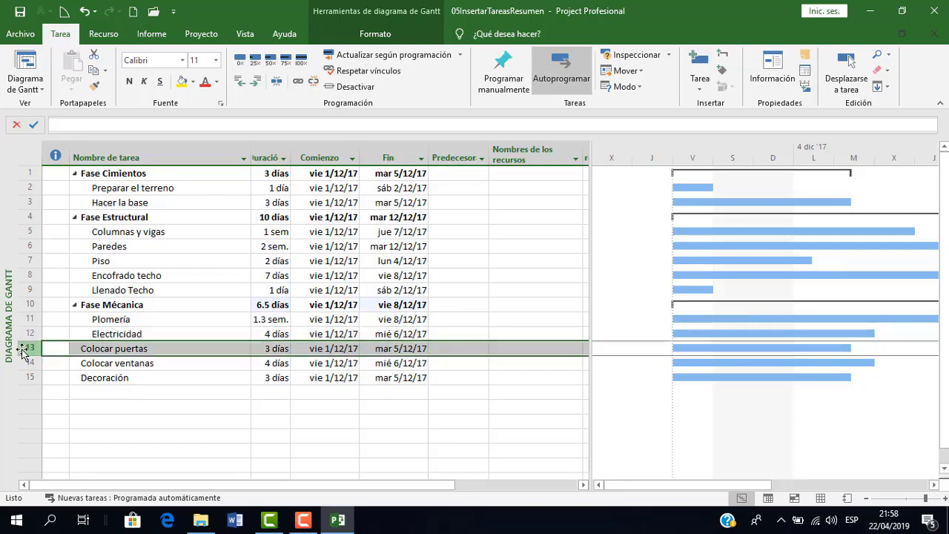
{"action": "right_click", "coordinate": [18, 348]}
{"action": "left_click", "coordinate": [82, 162]}
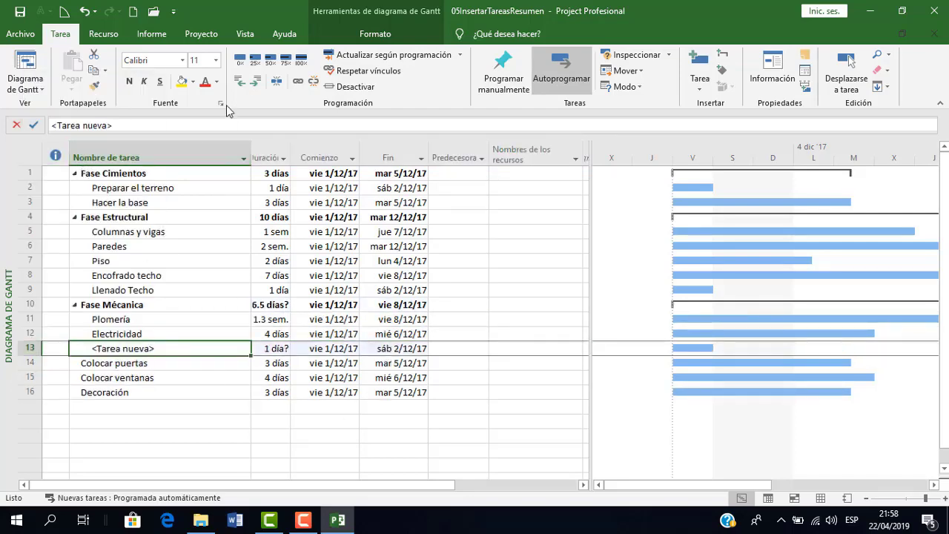
Step: Name the new task "Fase de Acabado" and indent "Colocar puertas", "Colocar ventanas" and "Decoración" as its subtasks
{"action": "left_click", "coordinate": [141, 348]}
{"action": "left_click", "coordinate": [147, 347]}
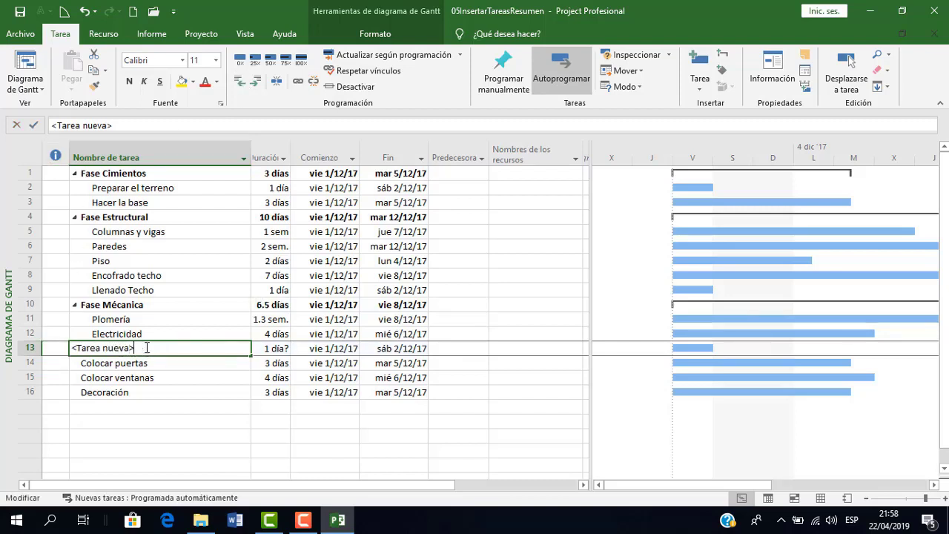
{"action": "key", "text": "BackSpace"}
{"action": "key", "text": "BackSpace"}
{"action": "key", "text": "BackSpace"}
{"action": "key", "text": "BackSpace"}
{"action": "key", "text": "BackSpace"}
{"action": "key", "text": "BackSpace"}
{"action": "key", "text": "BackSpace"}
{"action": "key", "text": "BackSpace"}
{"action": "key", "text": "BackSpace"}
{"action": "key", "text": "BackSpace"}
{"action": "key", "text": "BackSpace"}
{"action": "key", "text": "BackSpace"}
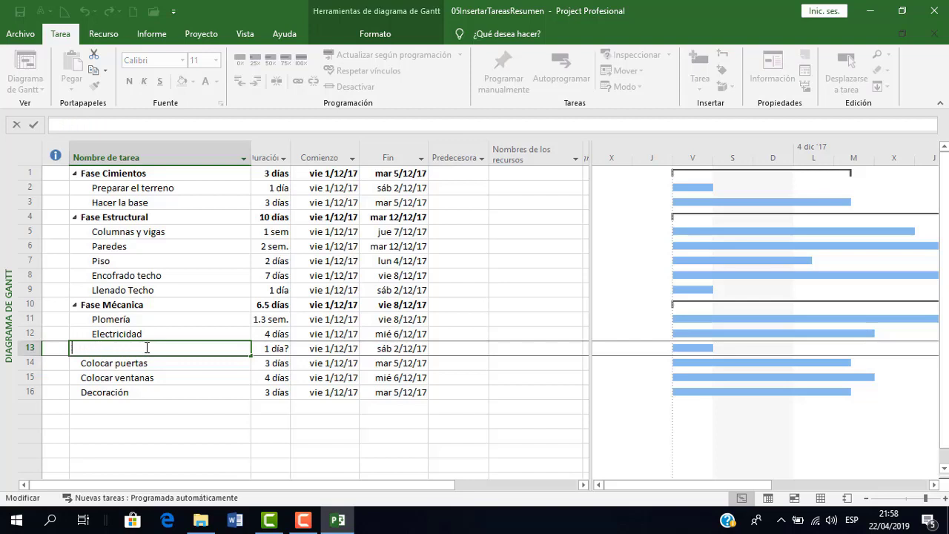
{"action": "type", "text": "Fase de Acabadi"}
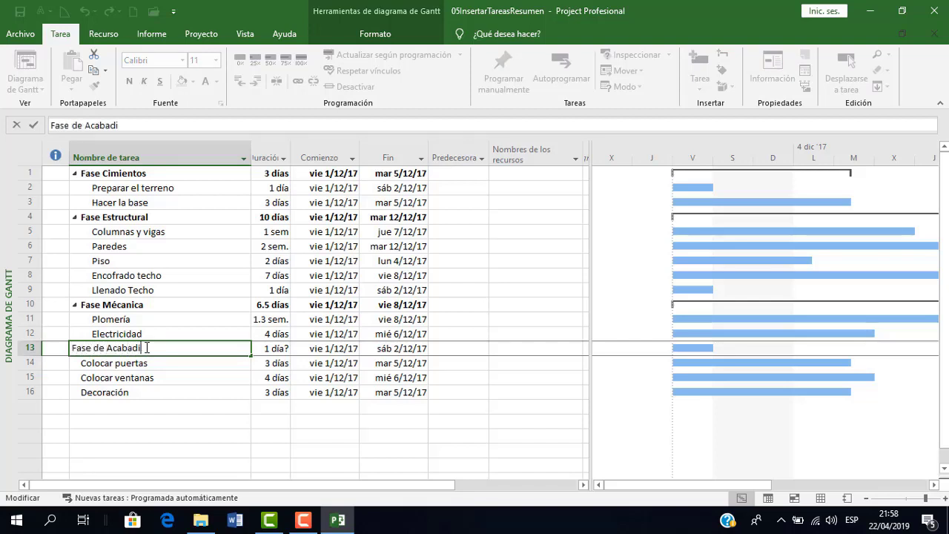
{"action": "key", "text": "BackSpace"}
{"action": "type", "text": "o"}
{"action": "key", "text": "Return"}
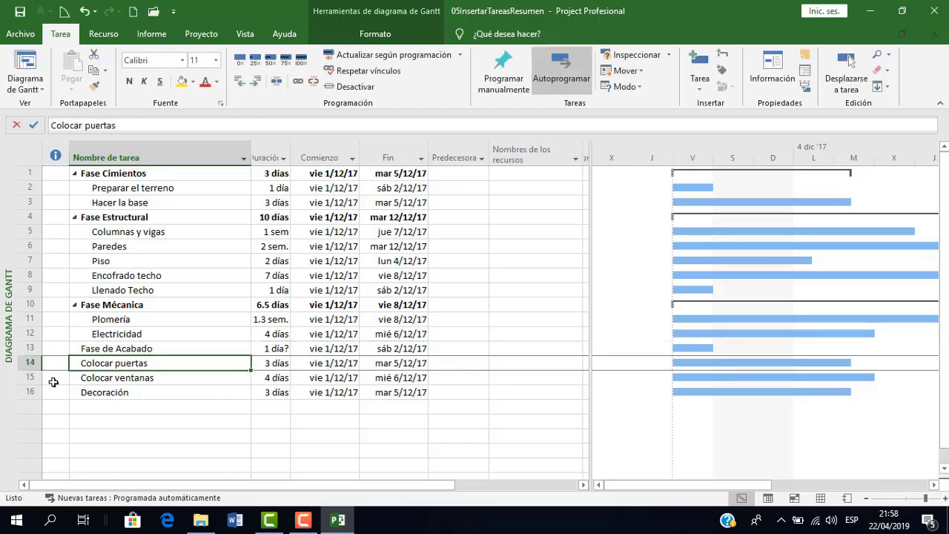
{"action": "left_click_drag", "start_coordinate": [31, 362], "coordinate": [31, 392]}
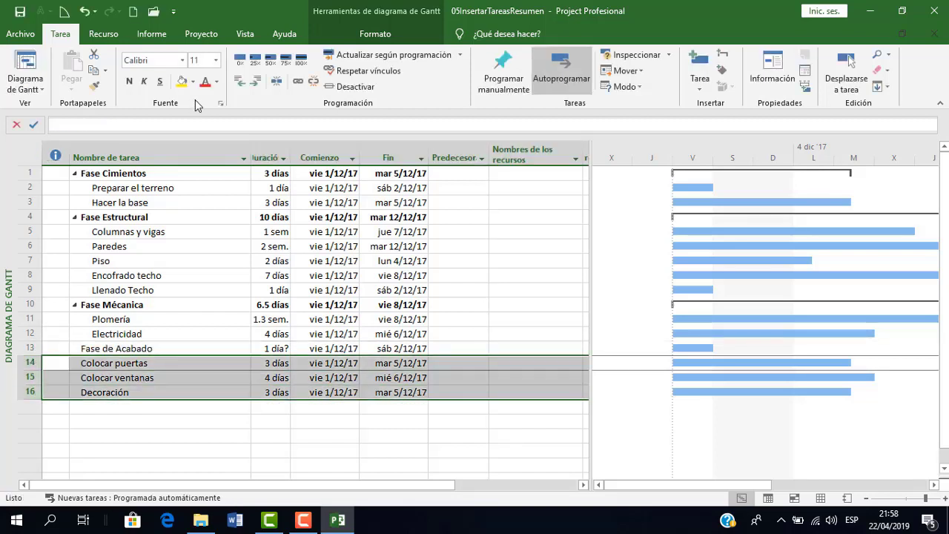
{"action": "left_click", "coordinate": [256, 83]}
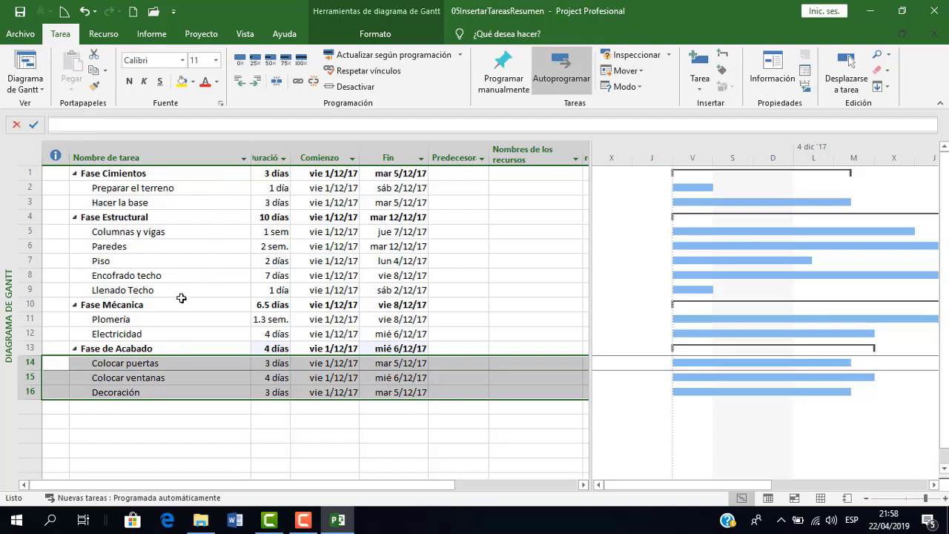
Step: Widen the Gantt chart area beside the task table to examine the phase summary bars
{"action": "left_click", "coordinate": [219, 264]}
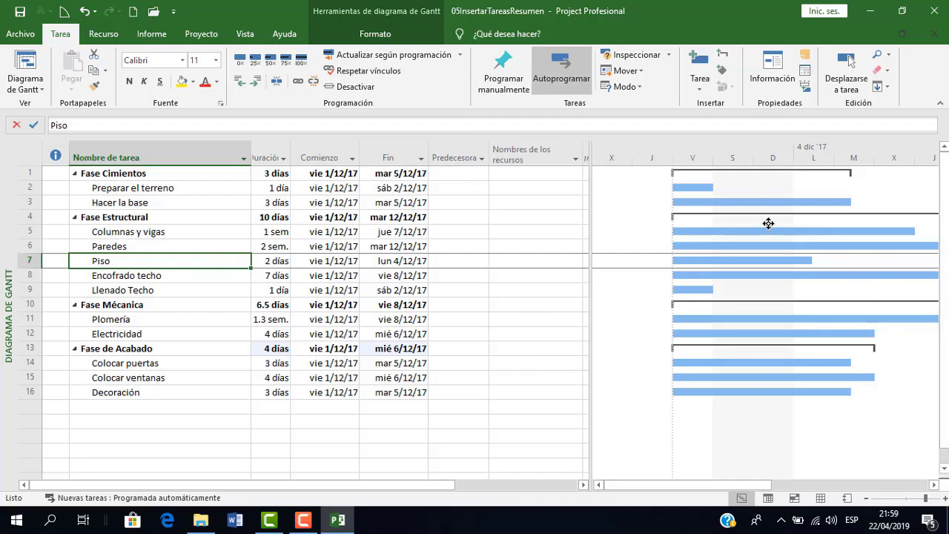
{"action": "left_click_drag", "start_coordinate": [588, 206], "coordinate": [510, 206]}
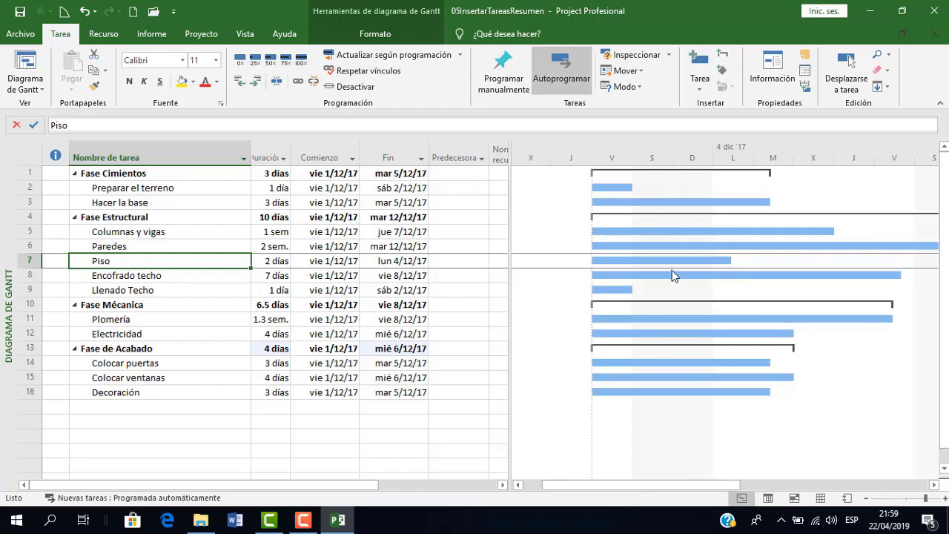
{"action": "left_click_drag", "start_coordinate": [700, 487], "coordinate": [730, 495]}
Step: Collapse the task outline to level 1 and expand it again to all subtasks
{"action": "left_click", "coordinate": [245, 34]}
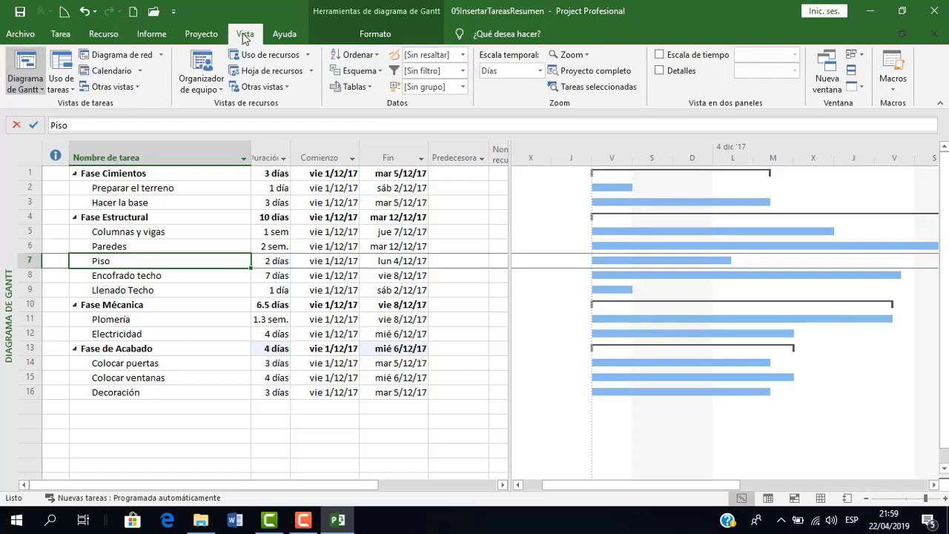
{"action": "left_click", "coordinate": [370, 71]}
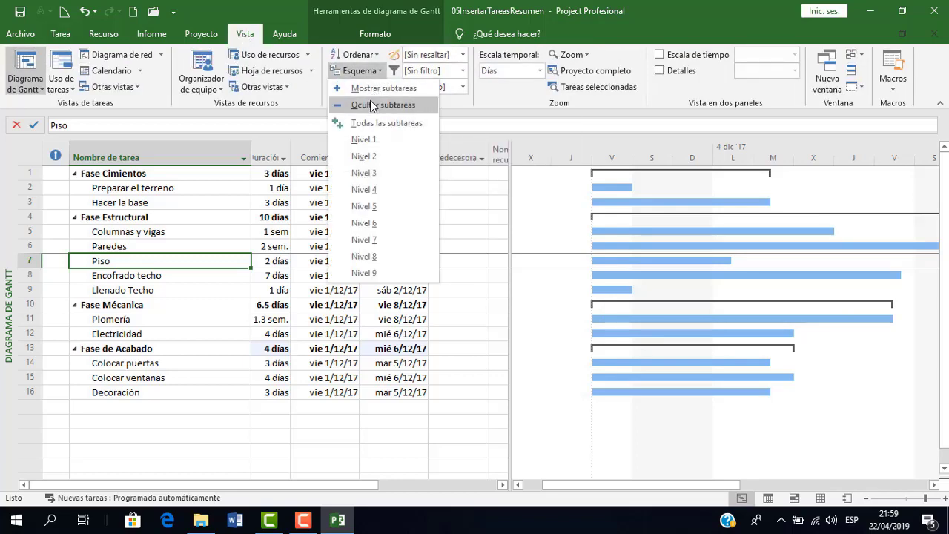
{"action": "left_click", "coordinate": [372, 149]}
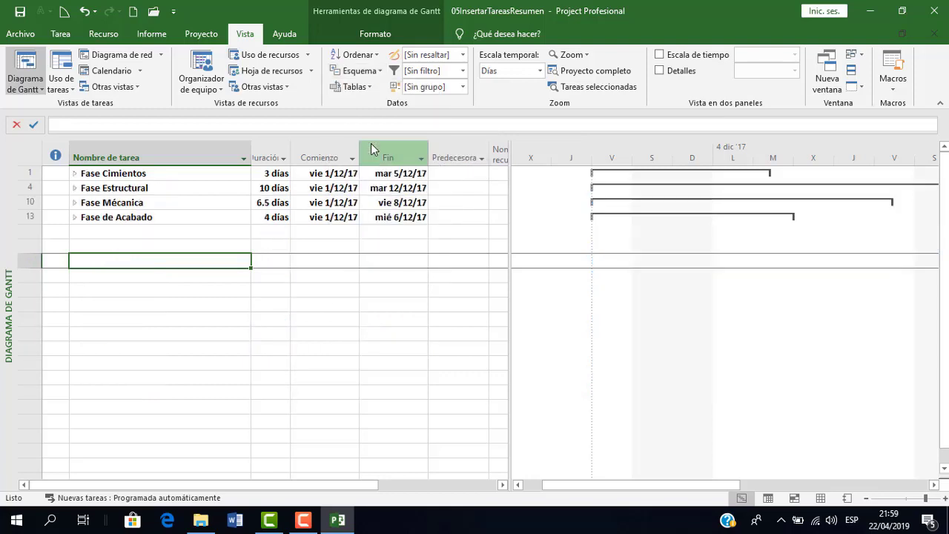
{"action": "left_click", "coordinate": [373, 74]}
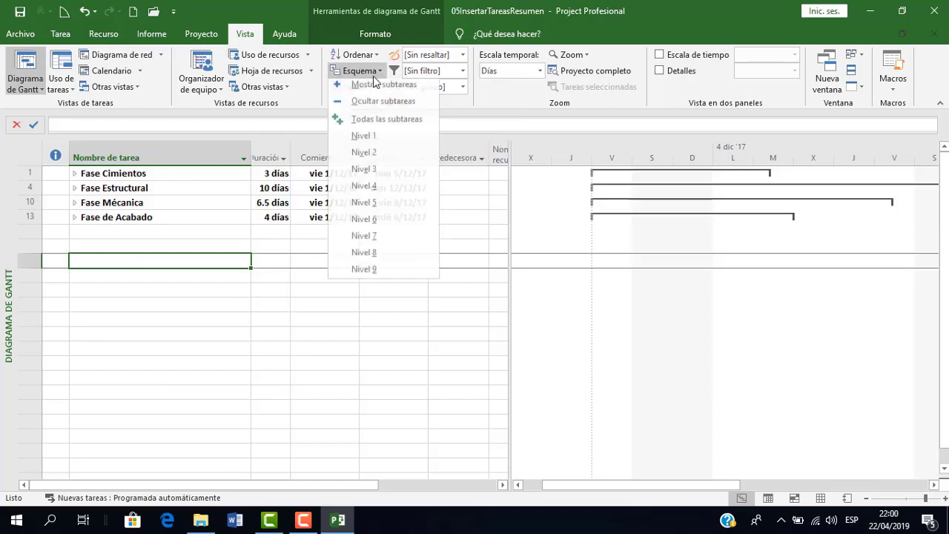
{"action": "left_click", "coordinate": [384, 131]}
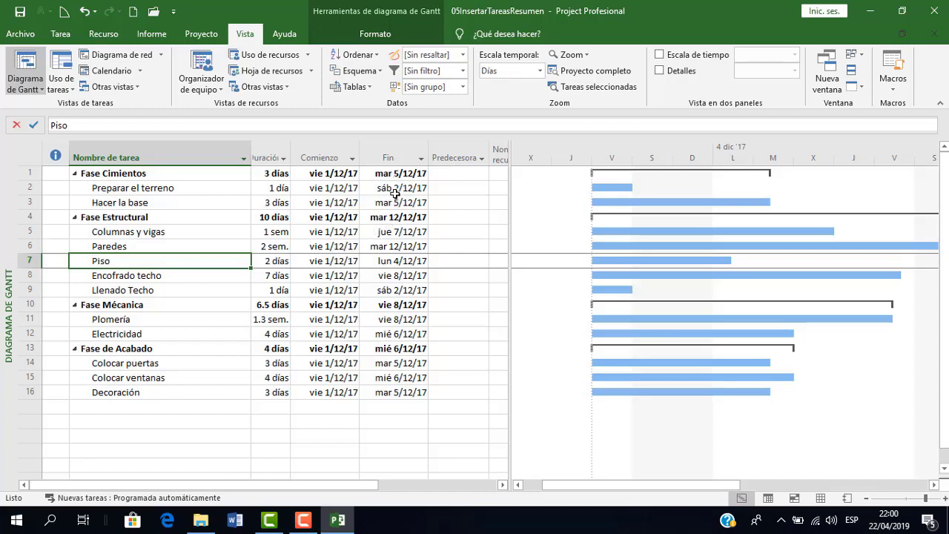
Step: Hide the summary tasks in the Gantt view and show them again
{"action": "left_click", "coordinate": [386, 37]}
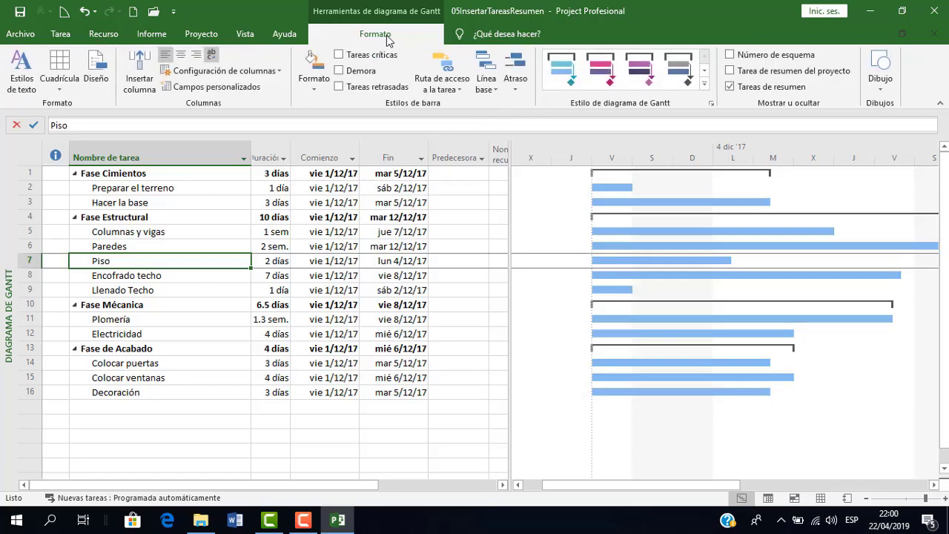
{"action": "left_click", "coordinate": [731, 87]}
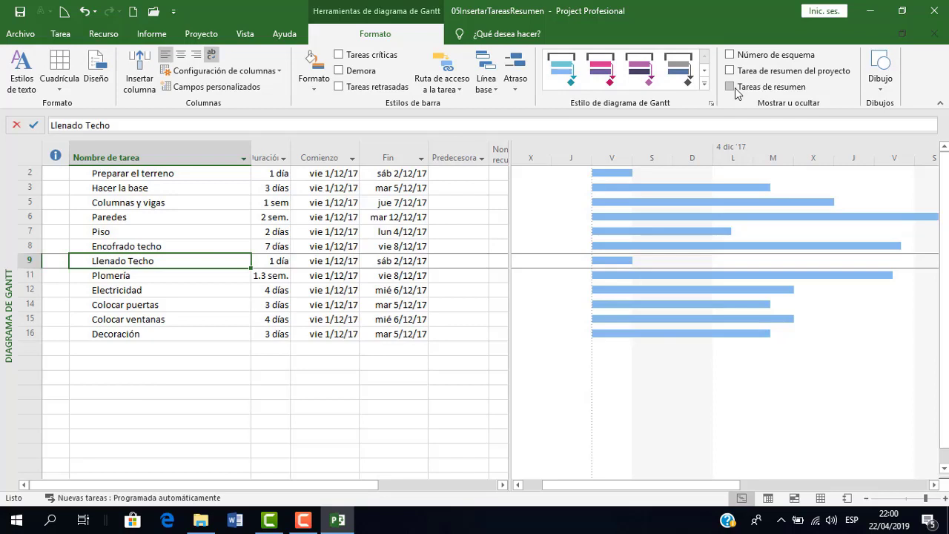
{"action": "left_click", "coordinate": [735, 88]}
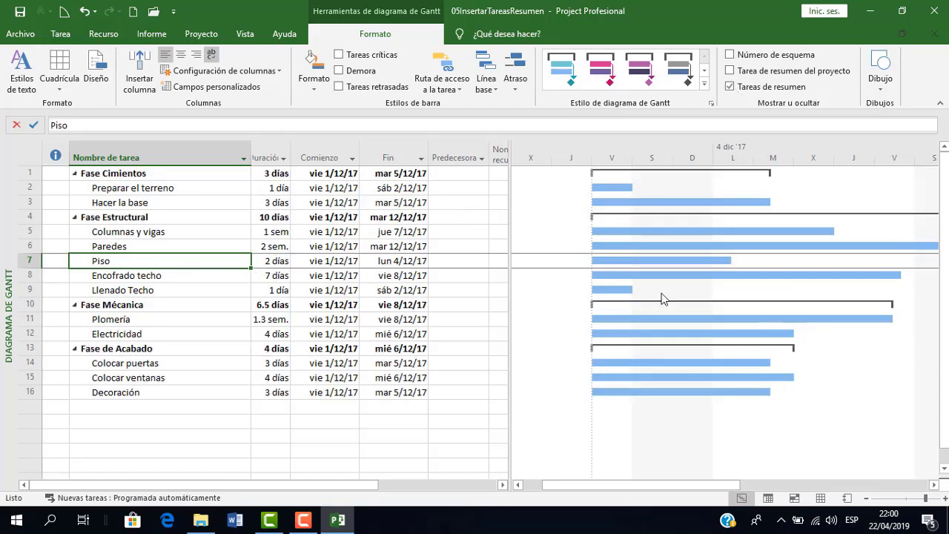
{"action": "left_click", "coordinate": [303, 520]}
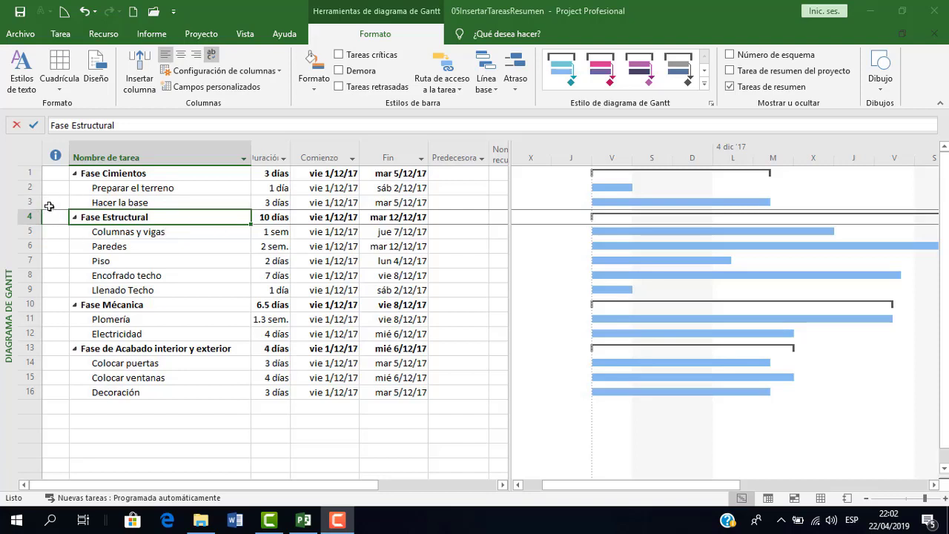
Step: Insert a task directly above "Fase Estructural" and name it "Fin Fase Cimientos"
{"action": "left_click", "coordinate": [29, 216]}
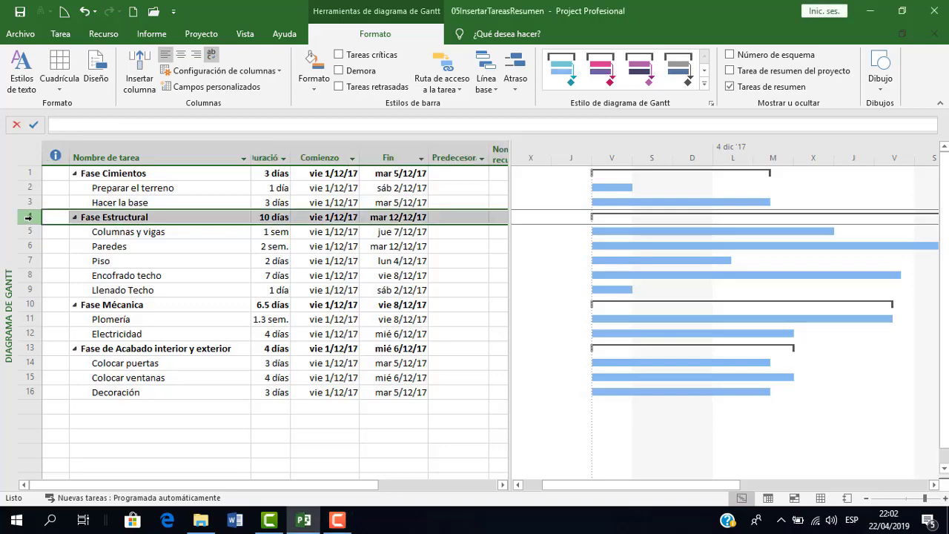
{"action": "right_click", "coordinate": [28, 217]}
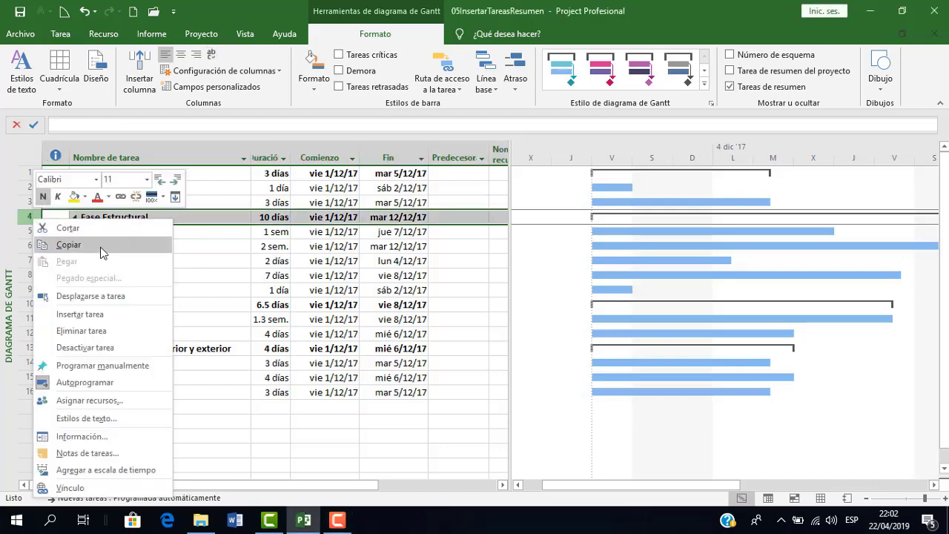
{"action": "left_click", "coordinate": [83, 314]}
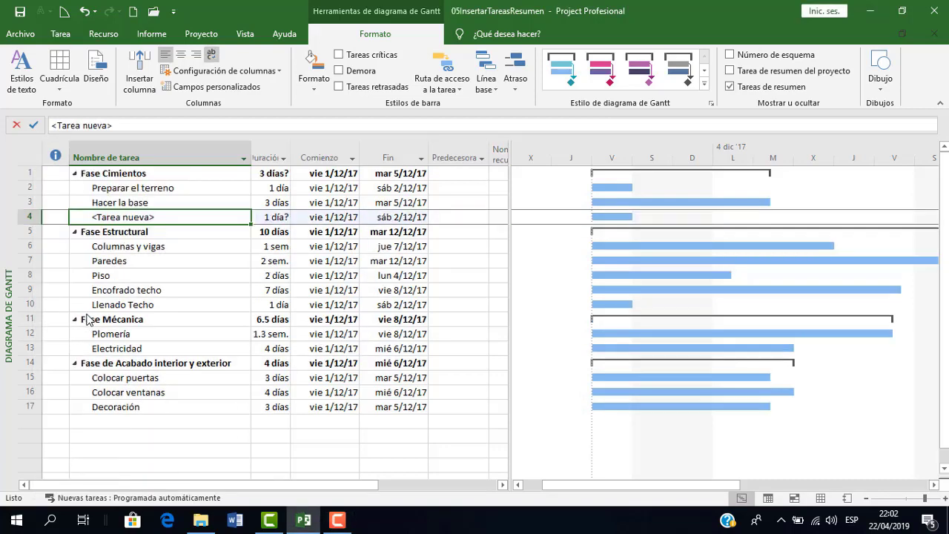
{"action": "left_click", "coordinate": [165, 216]}
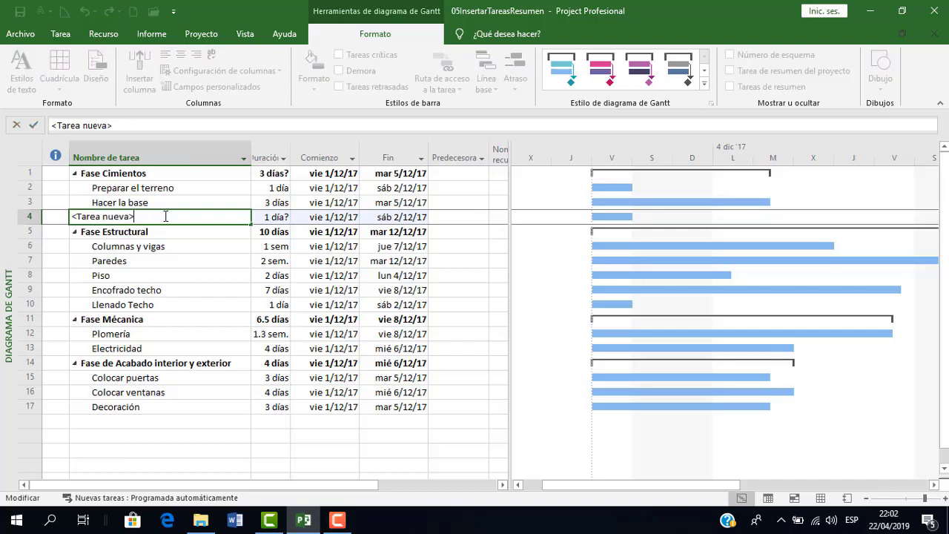
{"action": "left_click_drag", "start_coordinate": [165, 217], "coordinate": [65, 218]}
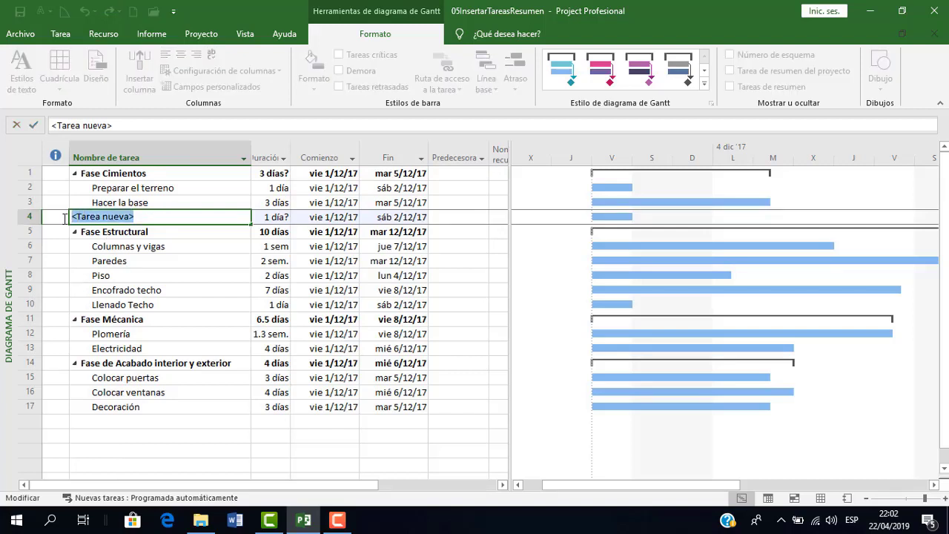
{"action": "type", "text": "Fin Fase"}
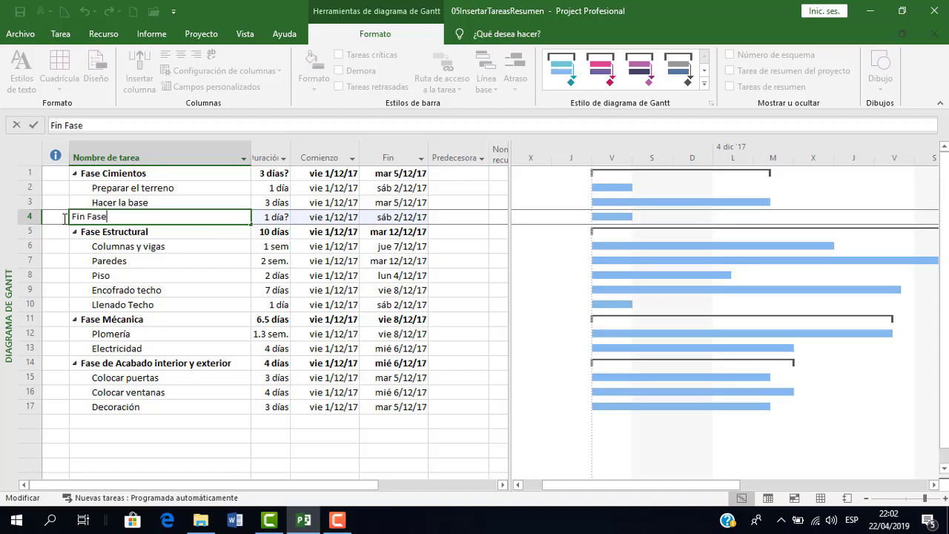
{"action": "type", "text": " Cimientos"}
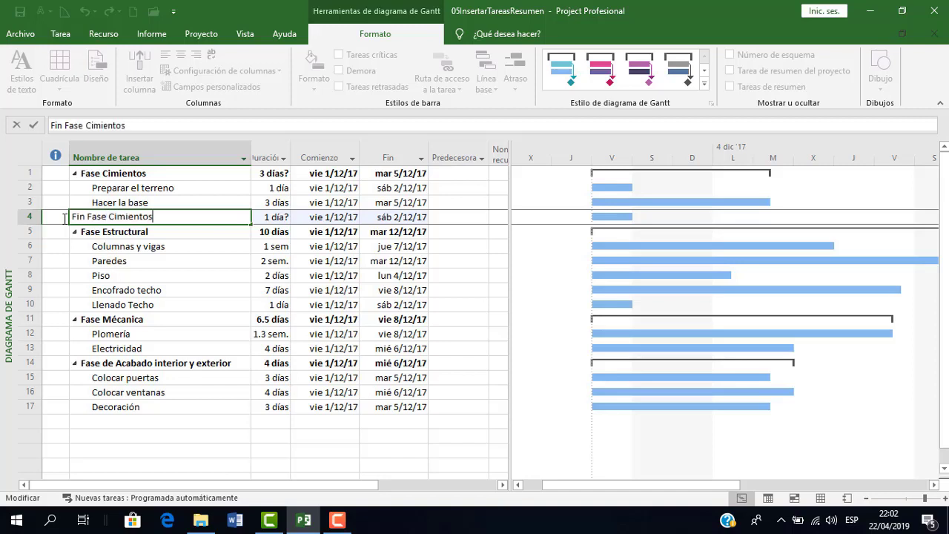
{"action": "key", "text": "Return"}
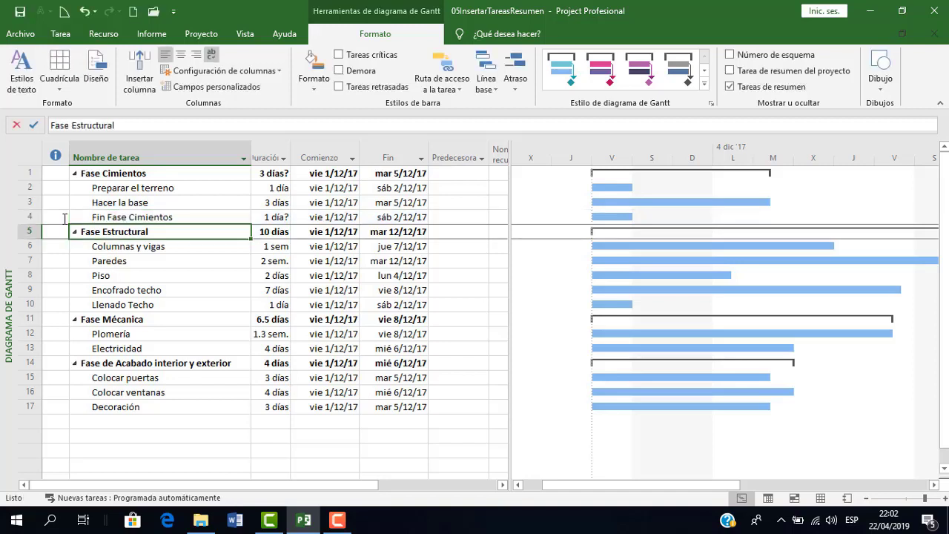
Step: Set the duration of "Fin Fase Cimientos" to 0 days to make it a milestone
{"action": "left_click", "coordinate": [193, 219]}
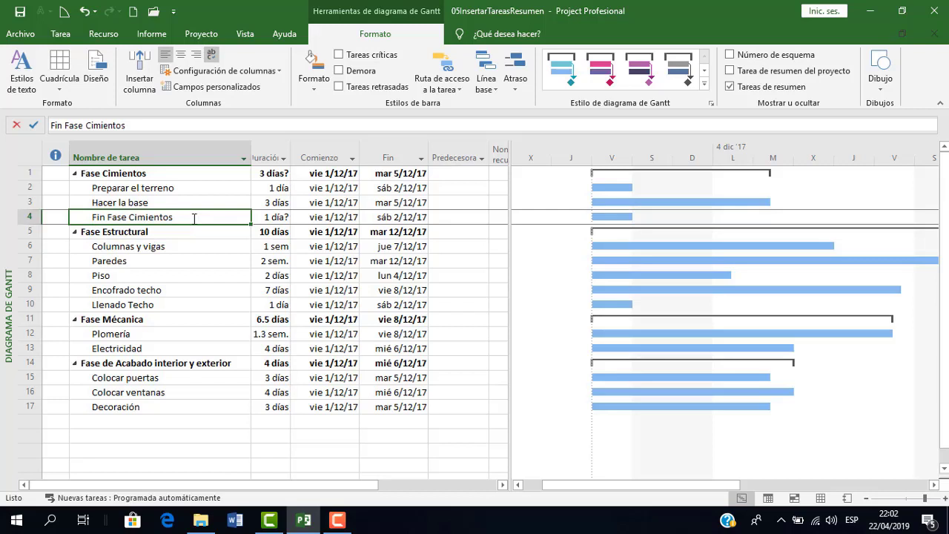
{"action": "key", "text": "Tab"}
{"action": "type", "text": "0"}
{"action": "key", "text": "Return"}
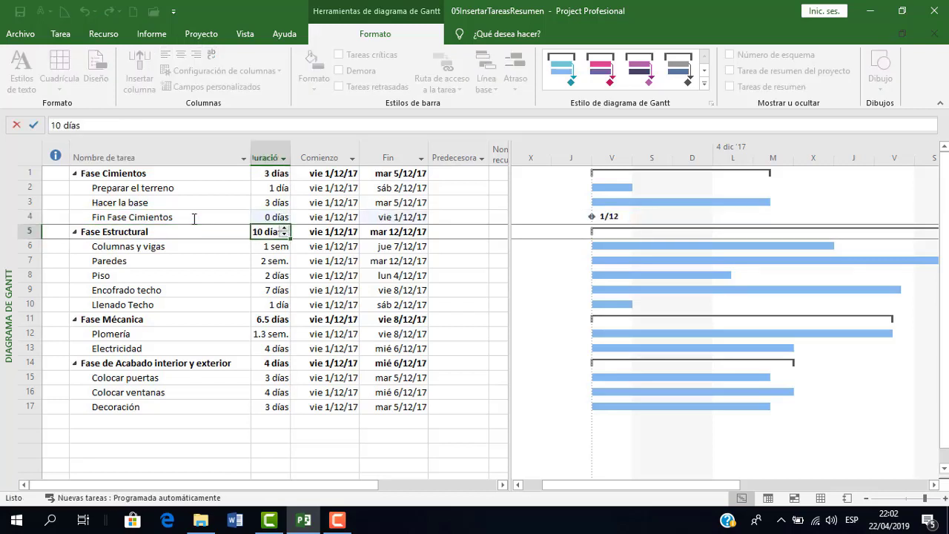
{"action": "left_click", "coordinate": [193, 219]}
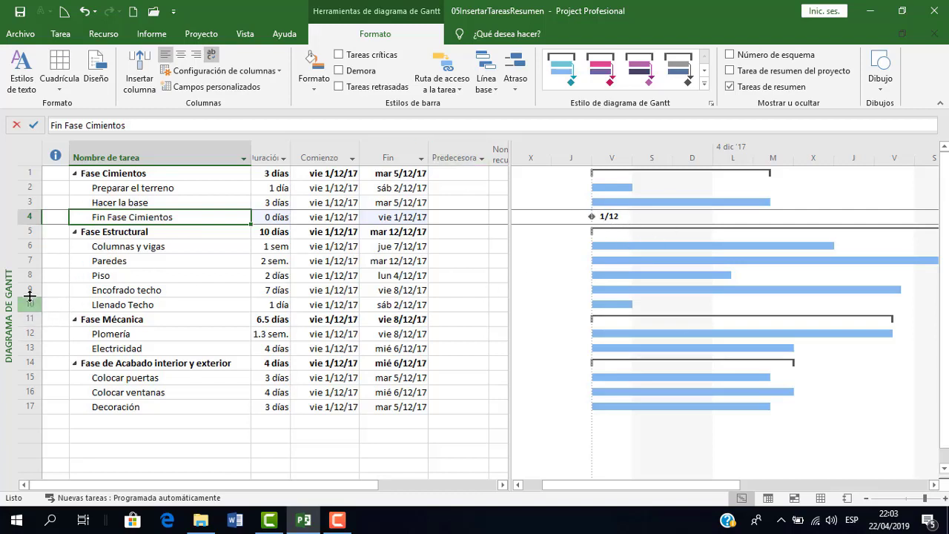
Step: Insert a task above "Fase Mécanica" named "Fin de Fase Estructural" with a duration of 0 days
{"action": "left_click", "coordinate": [22, 319]}
{"action": "right_click", "coordinate": [22, 318]}
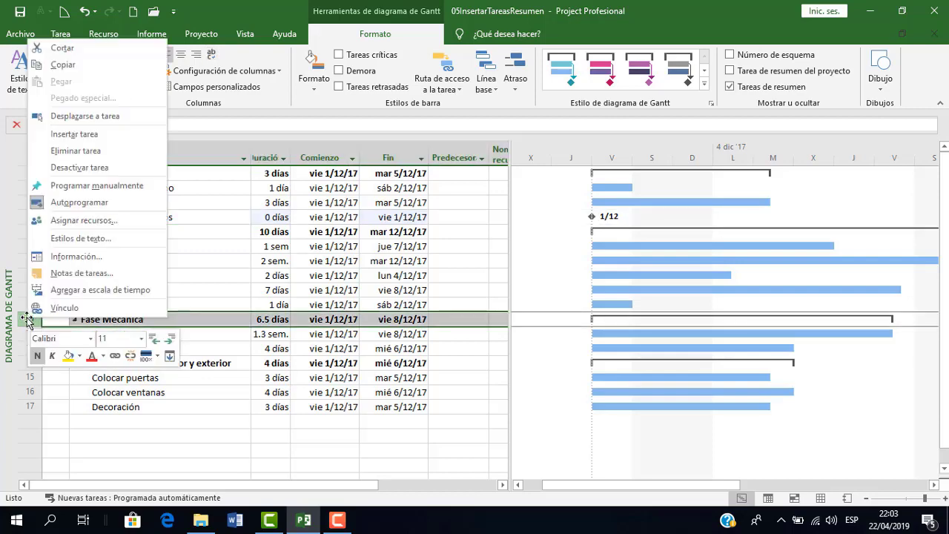
{"action": "left_click", "coordinate": [81, 136]}
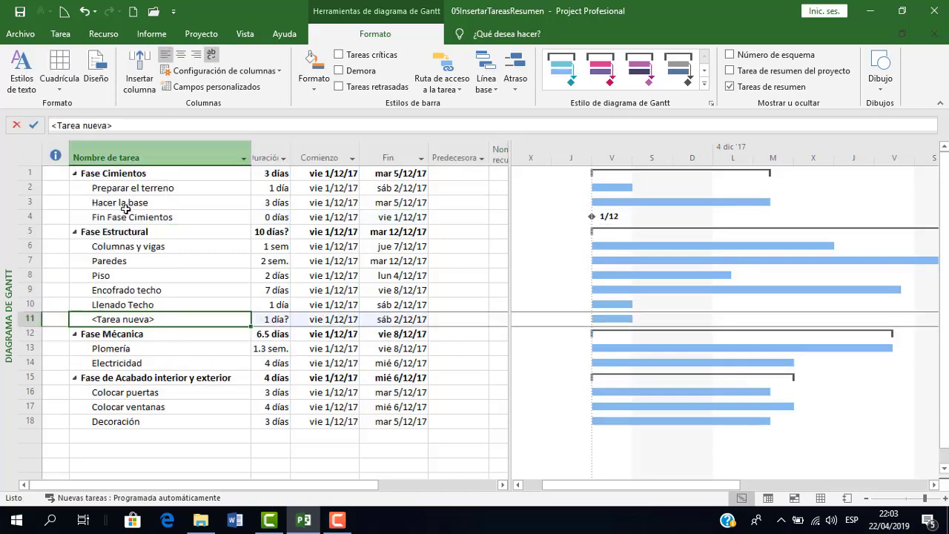
{"action": "left_click", "coordinate": [170, 319]}
{"action": "left_click_drag", "start_coordinate": [171, 319], "coordinate": [61, 319]}
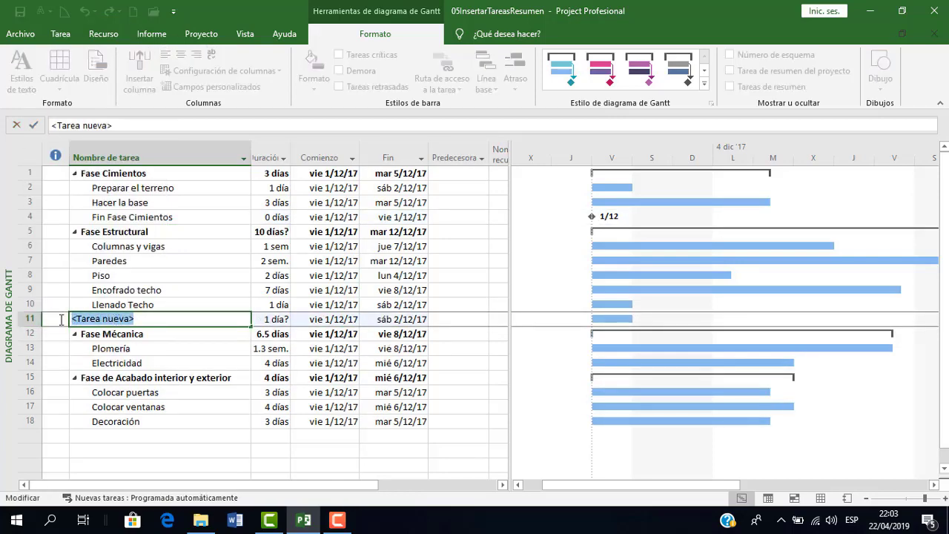
{"action": "type", "text": "Fin de"}
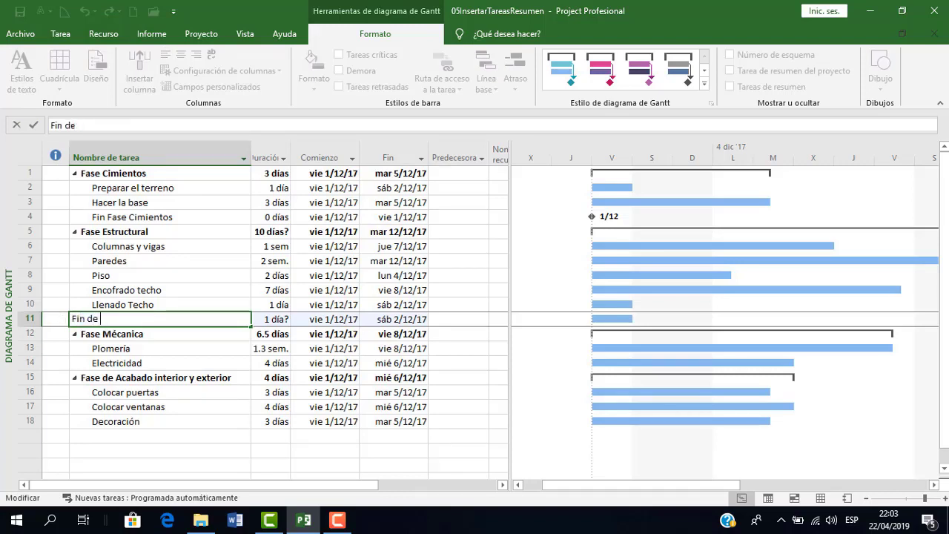
{"action": "type", "text": "dFase Estructural"}
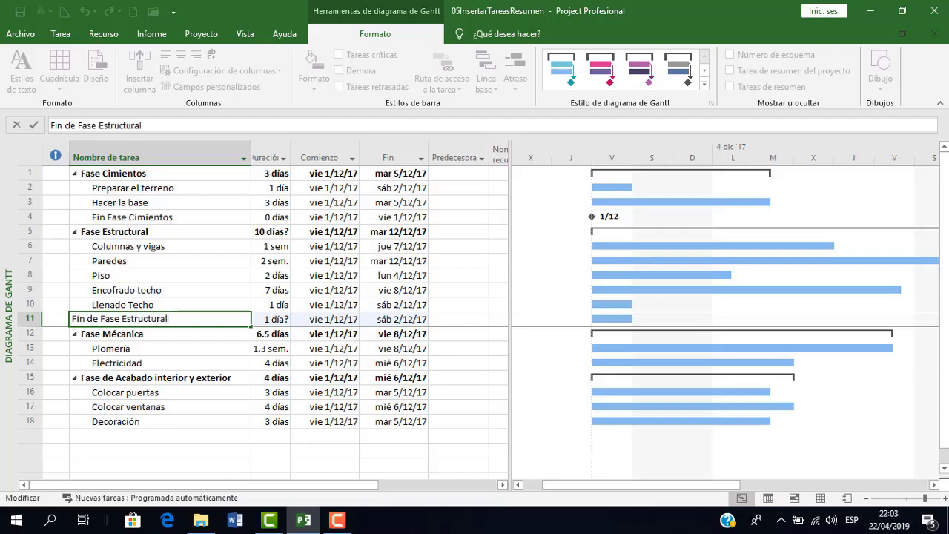
{"action": "key", "text": "Tab"}
{"action": "type", "text": "0"}
{"action": "key", "text": "Tab"}
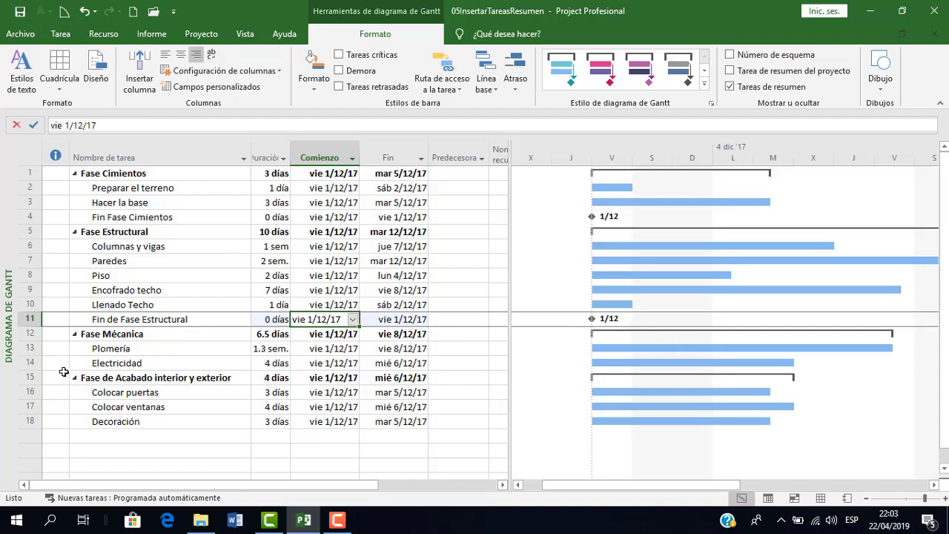
Step: Insert a task above "Fase de Acabado interior y exterior" and name it "Fin Fase de Mecánica"
{"action": "left_click", "coordinate": [24, 377]}
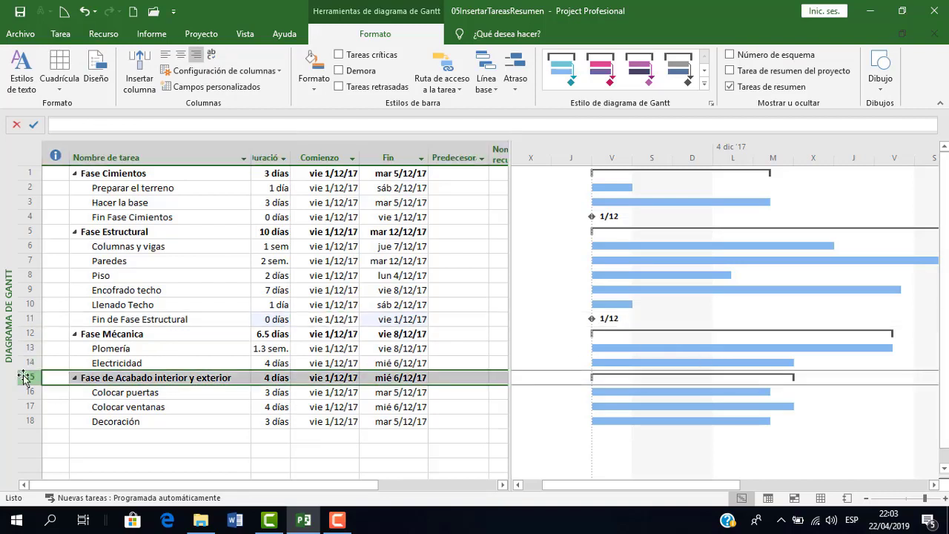
{"action": "right_click", "coordinate": [24, 377]}
{"action": "left_click", "coordinate": [82, 192]}
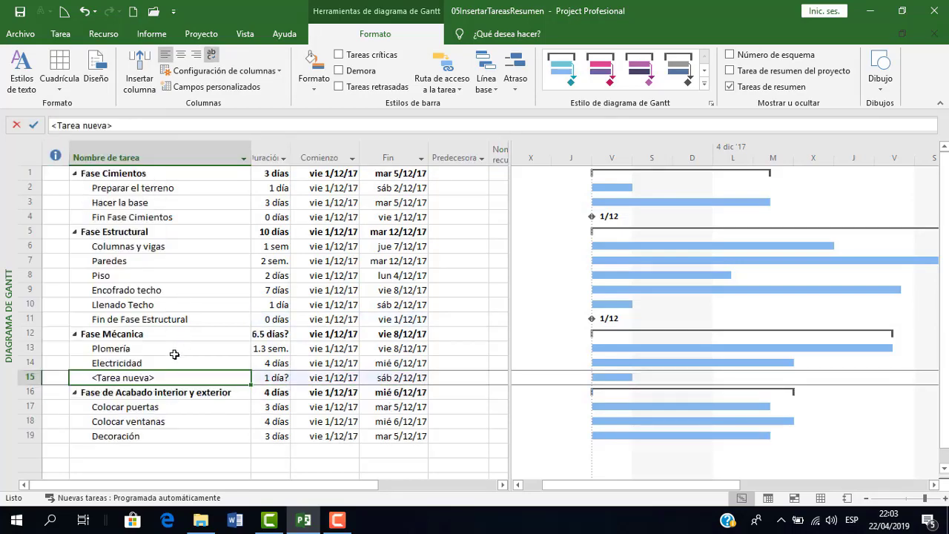
{"action": "left_click", "coordinate": [163, 377]}
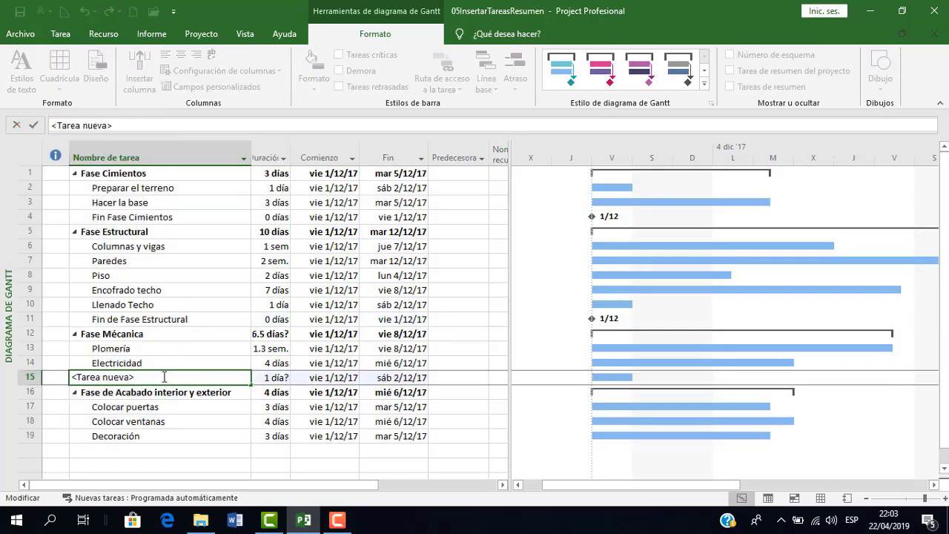
{"action": "key", "text": "BackSpace"}
{"action": "key", "text": "BackSpace"}
{"action": "key", "text": "BackSpace"}
{"action": "key", "text": "BackSpace"}
{"action": "key", "text": "BackSpace"}
{"action": "key", "text": "BackSpace"}
{"action": "key", "text": "BackSpace"}
{"action": "key", "text": "BackSpace"}
{"action": "key", "text": "BackSpace"}
{"action": "key", "text": "BackSpace"}
{"action": "key", "text": "BackSpace"}
{"action": "key", "text": "BackSpace"}
{"action": "type", "text": "F"}
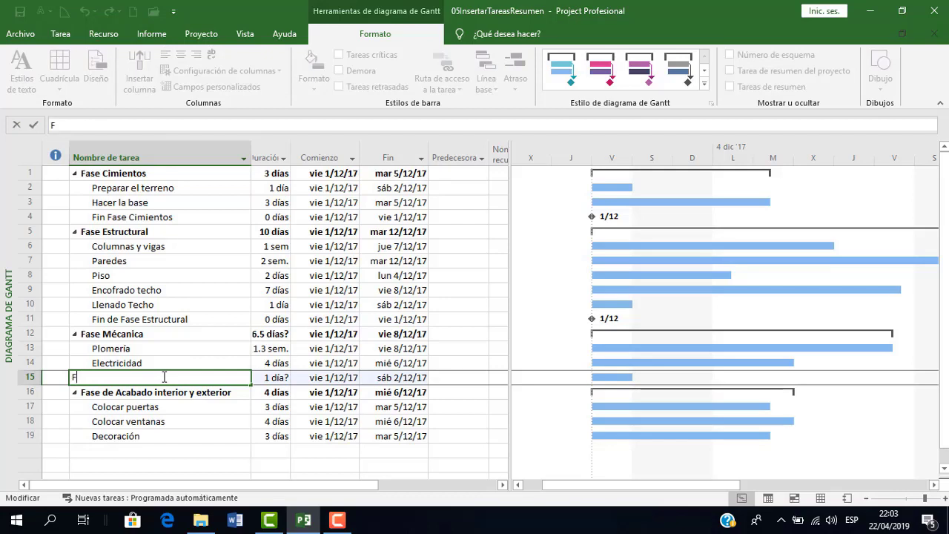
{"action": "type", "text": "in F"}
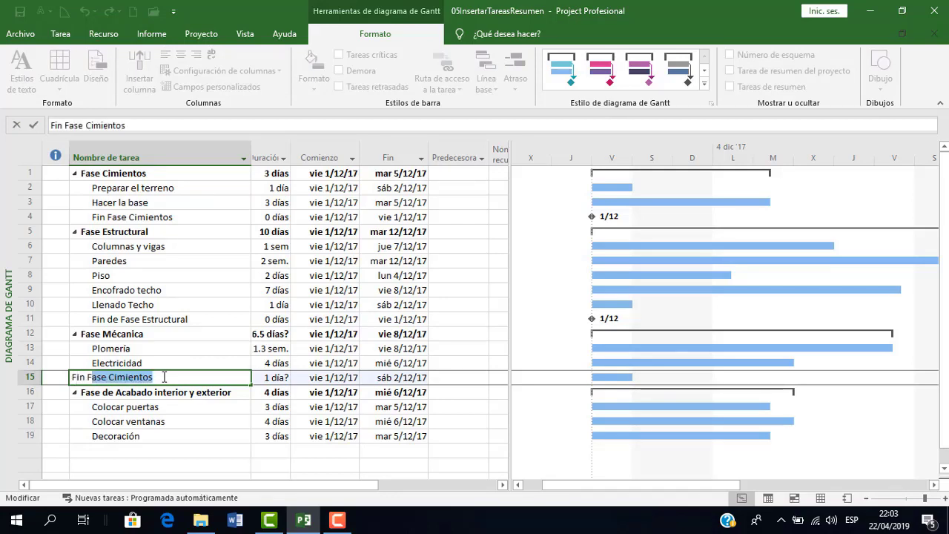
{"action": "type", "text": "ase e"}
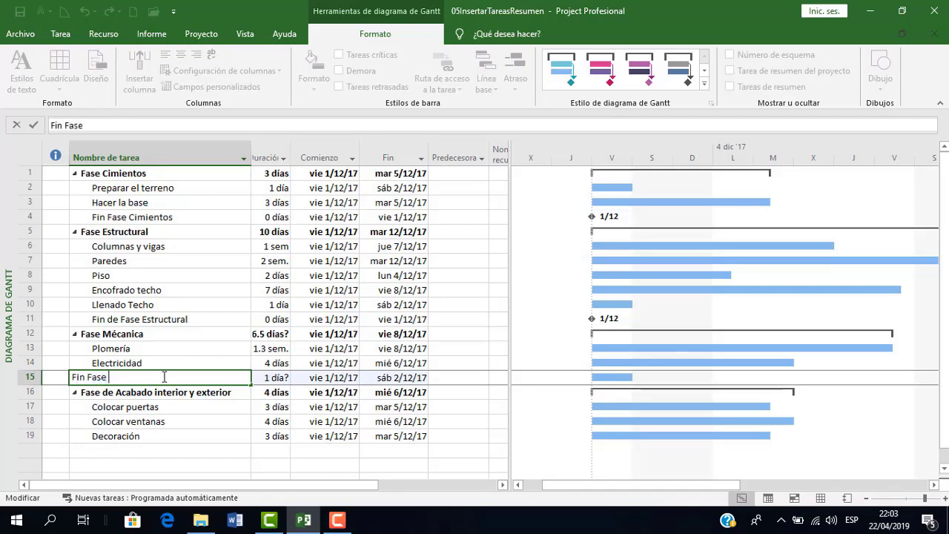
{"action": "type", "text": "de Mec"}
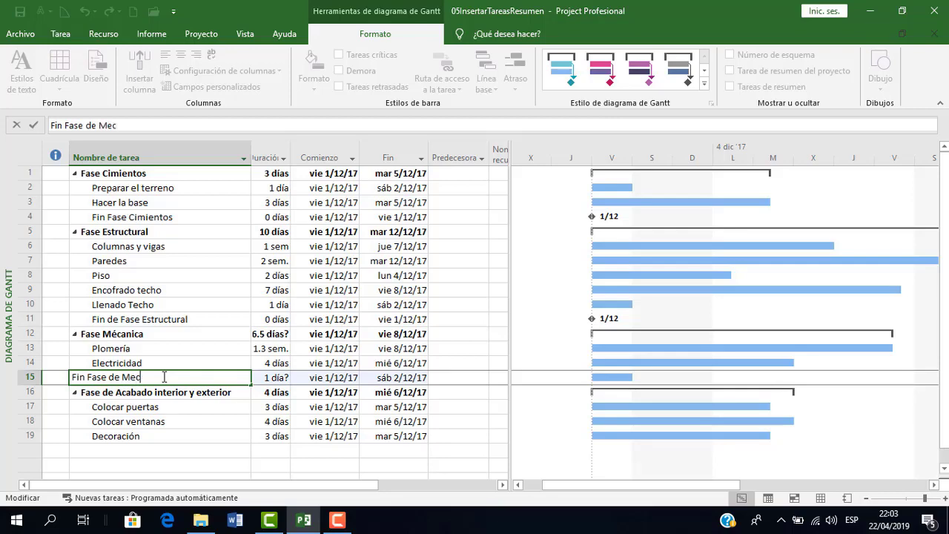
{"action": "type", "text": "ánica"}
Step: Set the duration of "Fin Fase de Mecánica" to 0 days
{"action": "key", "text": "Tab"}
{"action": "type", "text": "0"}
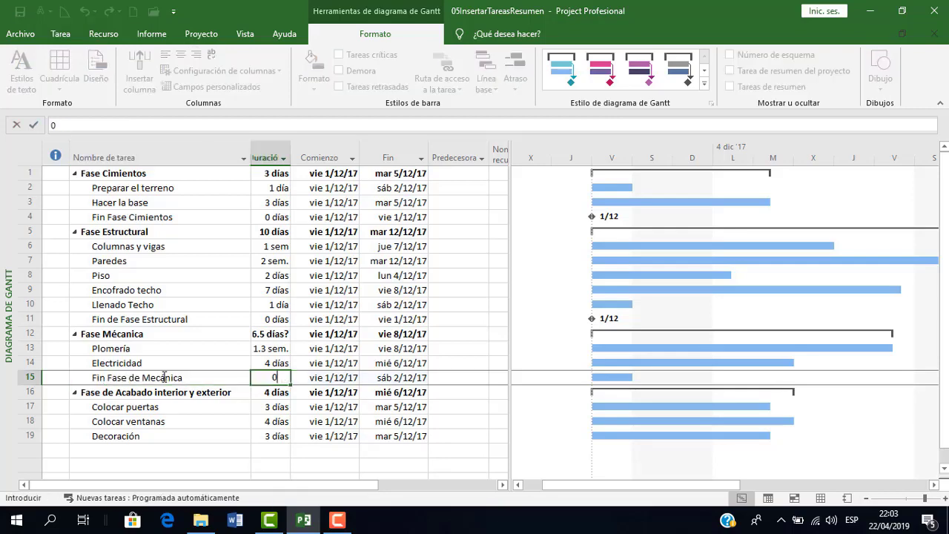
{"action": "key", "text": "Tab"}
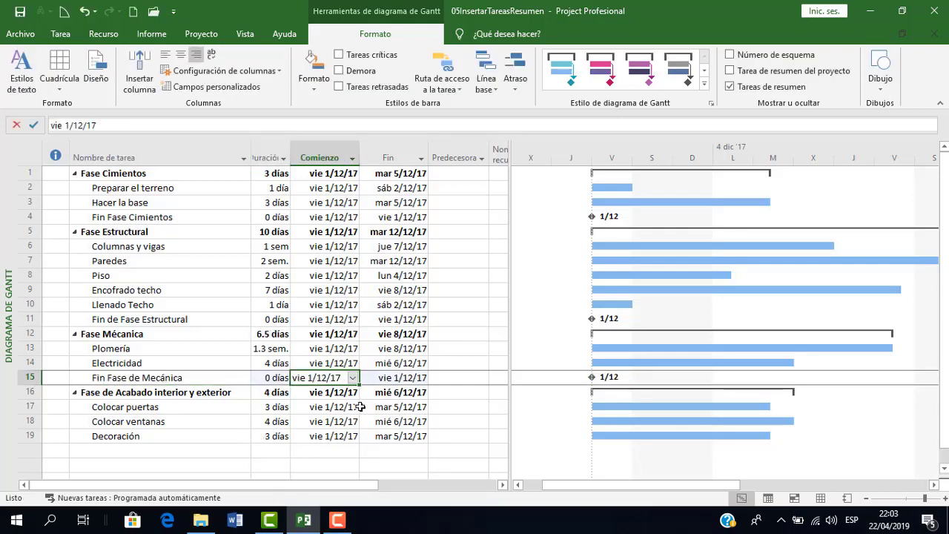
Step: Add a task named "Fin de Fase de Acabado" below "Decoración" with a duration of 0 days
{"action": "left_click", "coordinate": [83, 448]}
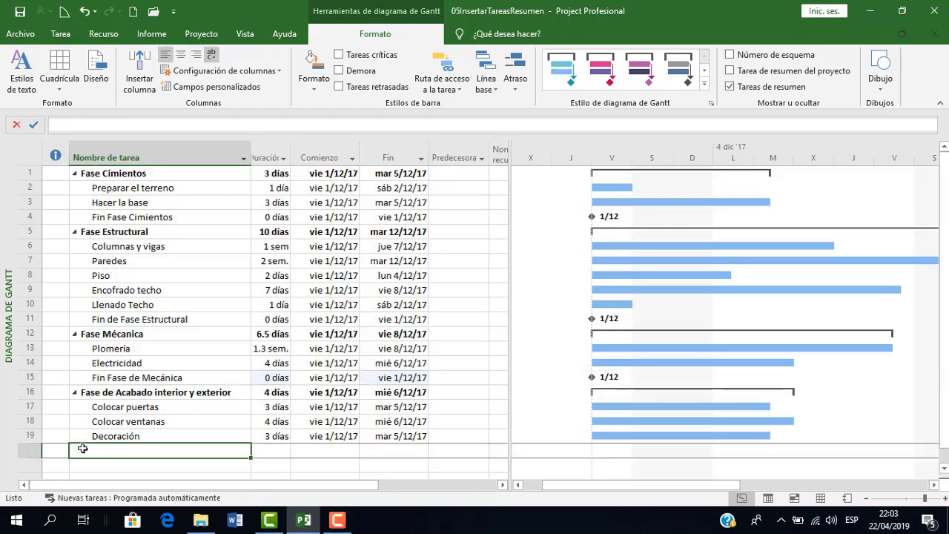
{"action": "type", "text": "F"}
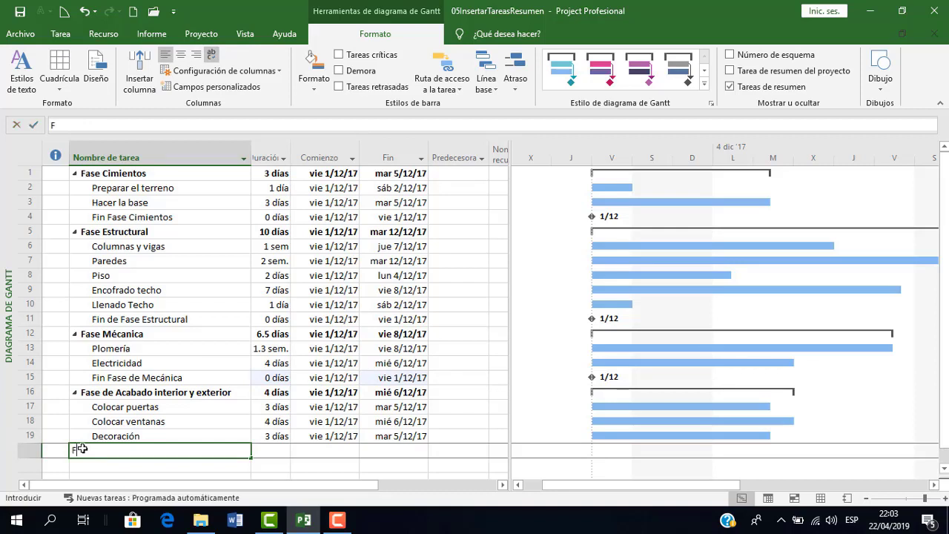
{"action": "type", "text": "in de F"}
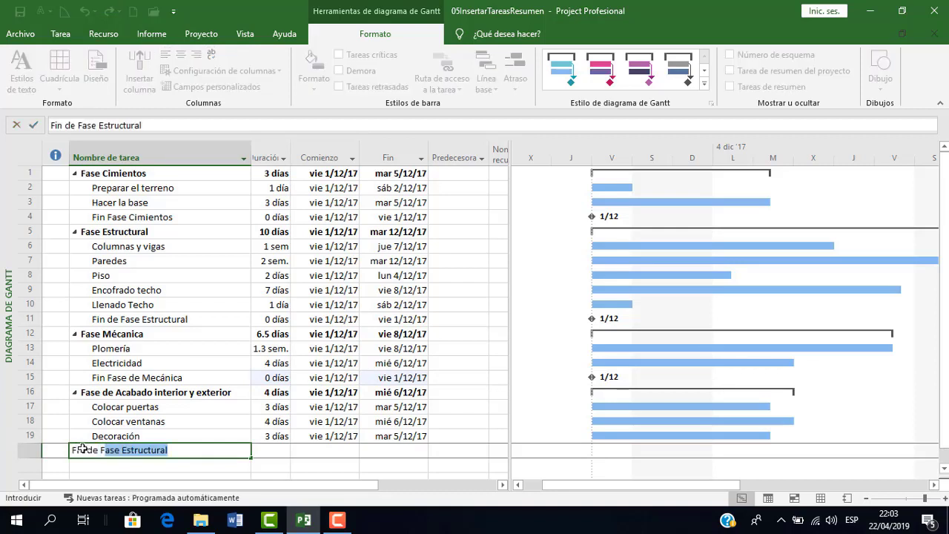
{"action": "type", "text": "ase de A"}
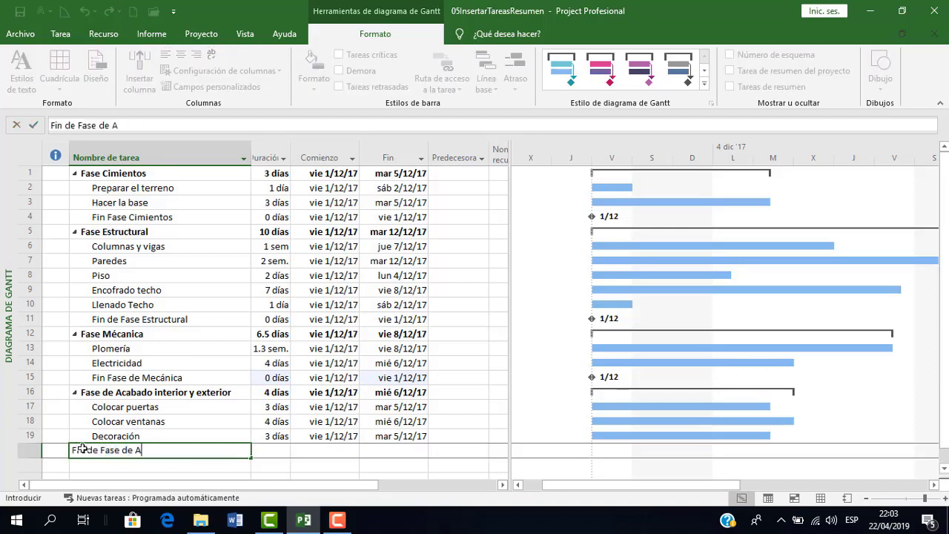
{"action": "type", "text": "cabado"}
{"action": "key", "text": "Tab"}
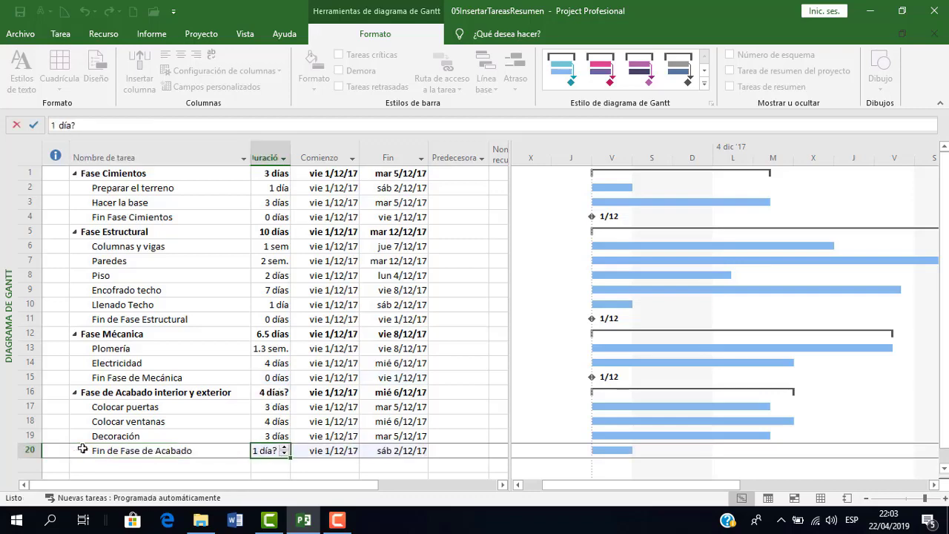
{"action": "type", "text": "0"}
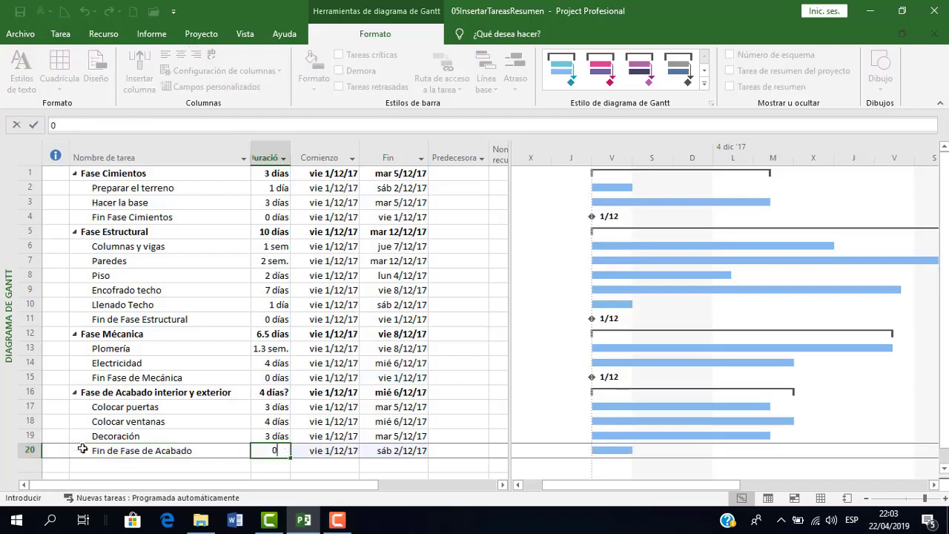
{"action": "key", "text": "Tab"}
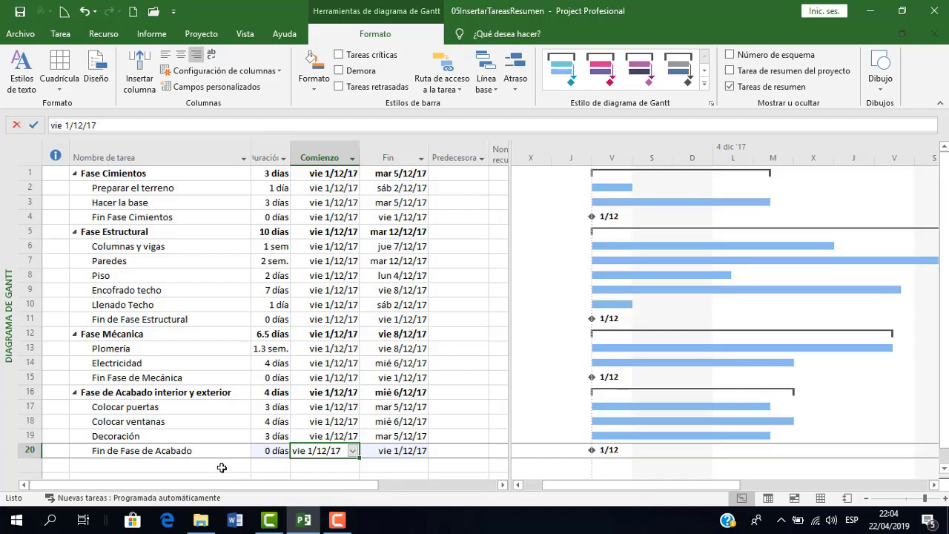
Step: Set the duration of "Fin de Fase de Acabado" to 3 days in its task information
{"action": "left_click", "coordinate": [200, 452]}
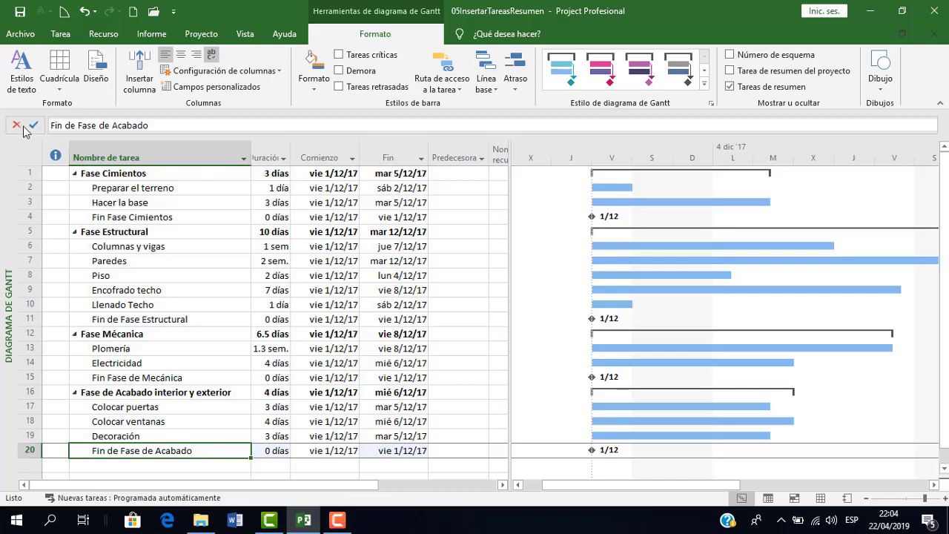
{"action": "left_click", "coordinate": [61, 34]}
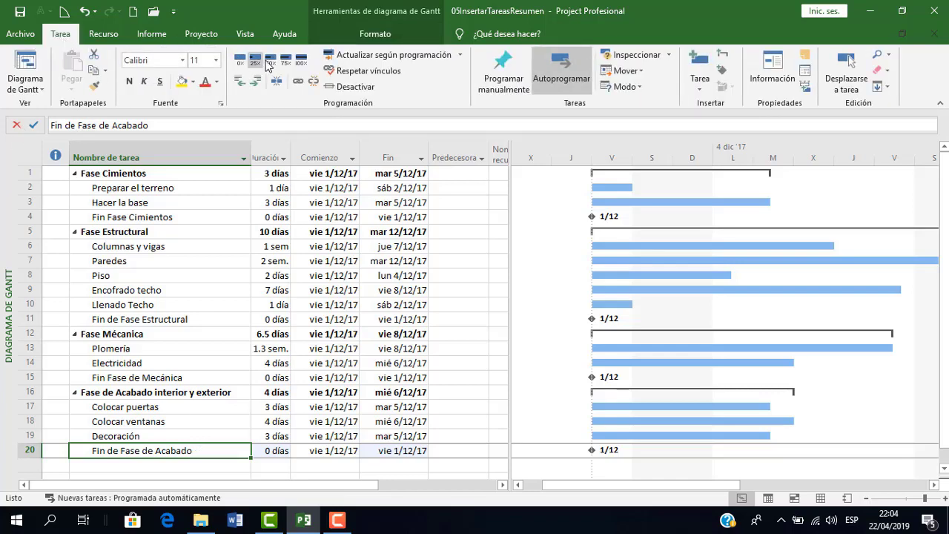
{"action": "left_click", "coordinate": [767, 79]}
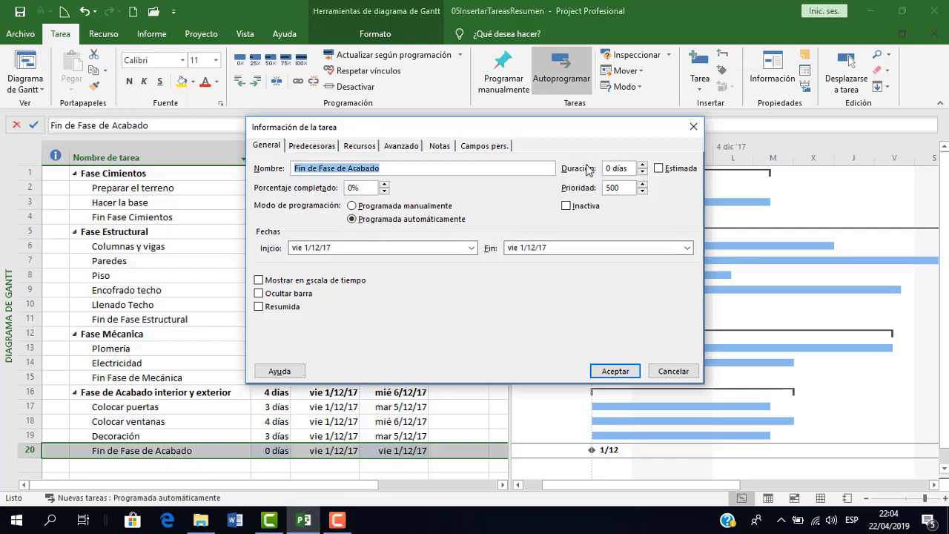
{"action": "left_click", "coordinate": [395, 147]}
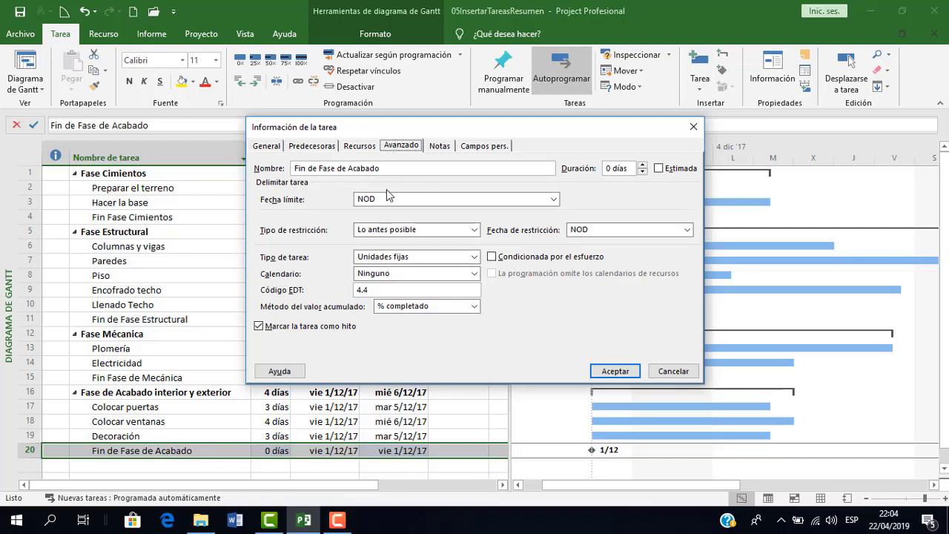
{"action": "left_click", "coordinate": [642, 165]}
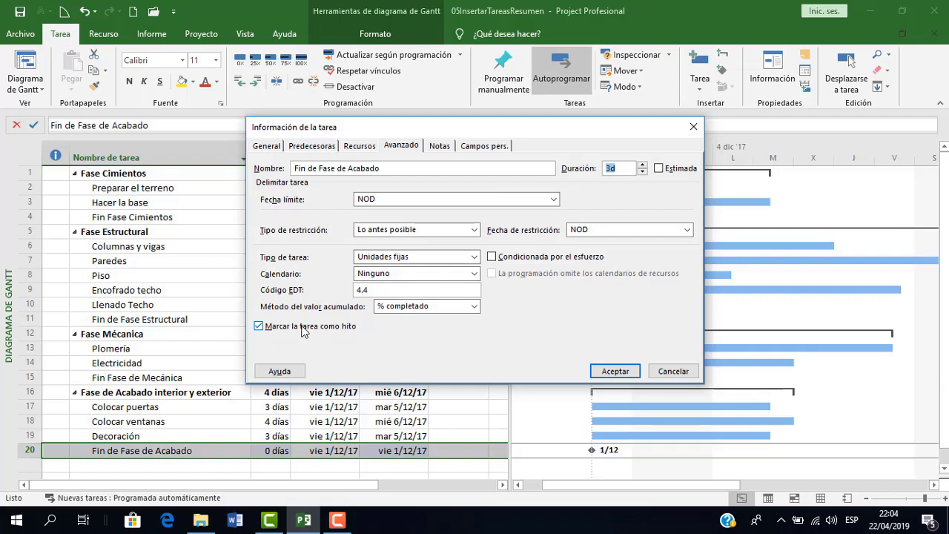
{"action": "left_click", "coordinate": [613, 370]}
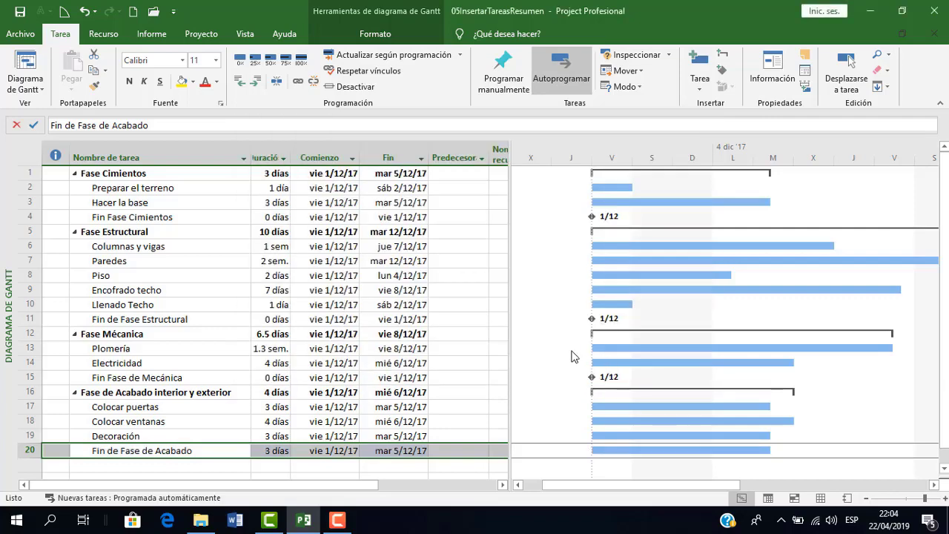
Step: Mark the task "Fin de Fase de Acabado" as a milestone in its advanced task information
{"action": "scroll", "coordinate": [571, 357], "scroll_direction": "down", "scroll_amount": 1}
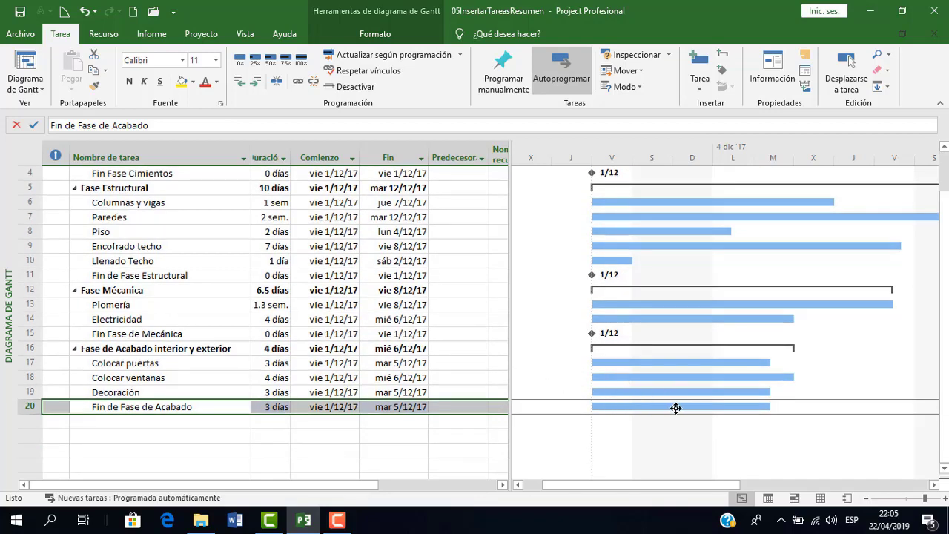
{"action": "mouse_move", "coordinate": [675, 408]}
{"action": "double_click", "coordinate": [217, 407]}
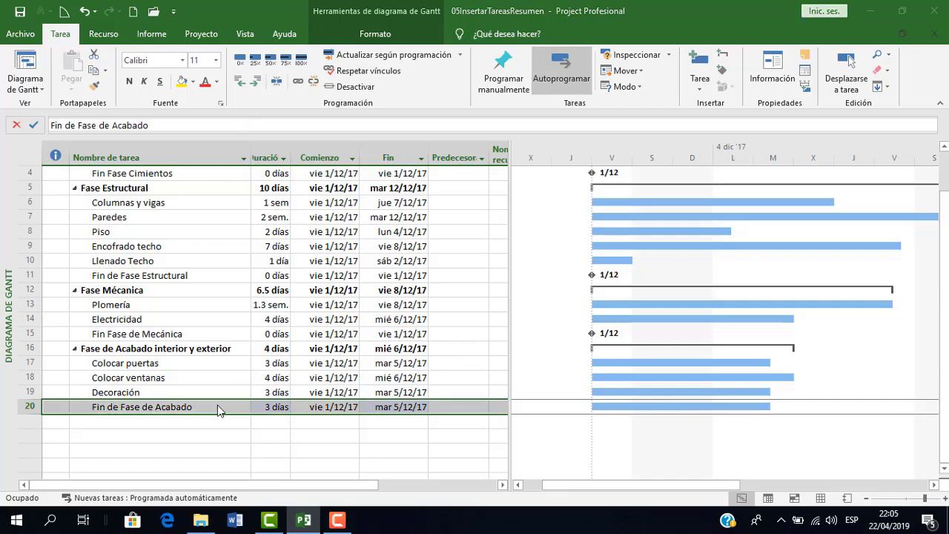
{"action": "left_click", "coordinate": [298, 327]}
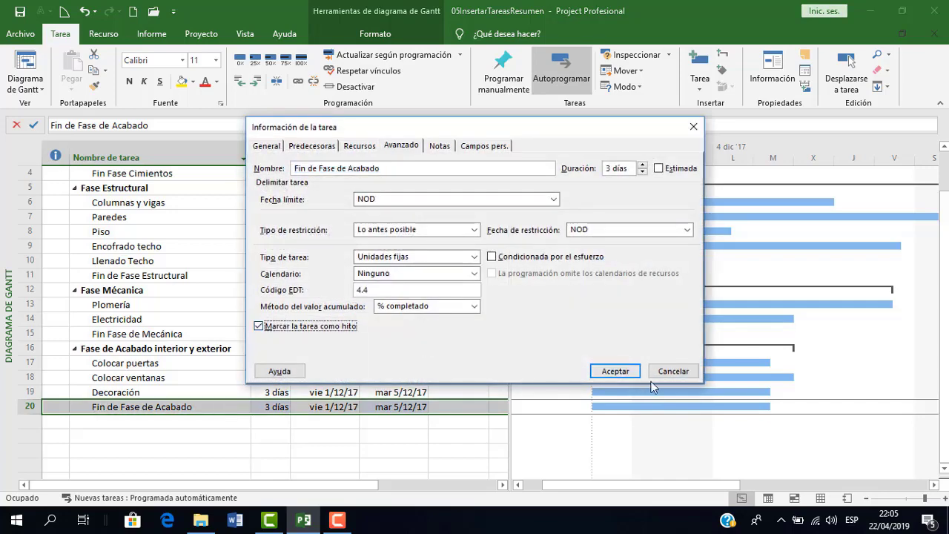
{"action": "left_click", "coordinate": [615, 371]}
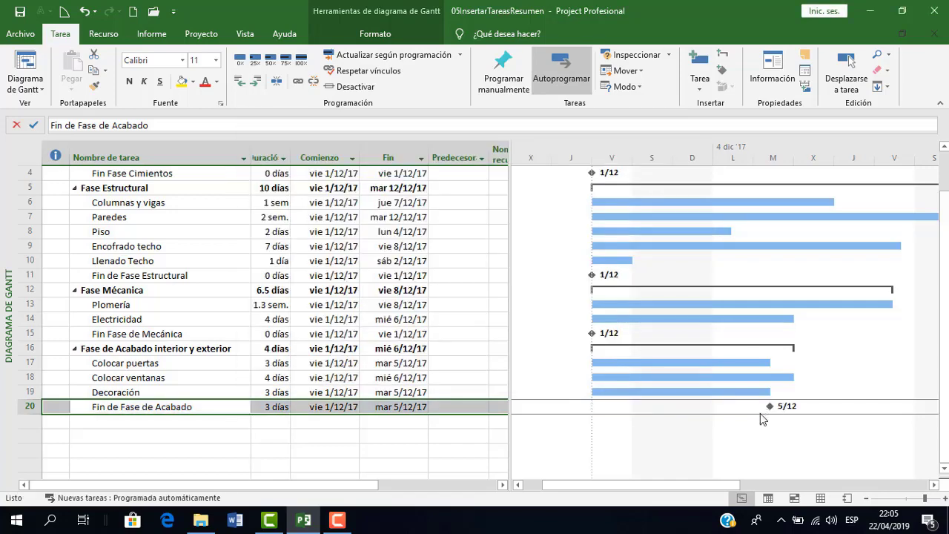
Step: Clear the milestone mark from "Fin de Fase de Acabado" and mark the task as a milestone again
{"action": "double_click", "coordinate": [235, 408]}
{"action": "left_click", "coordinate": [326, 327]}
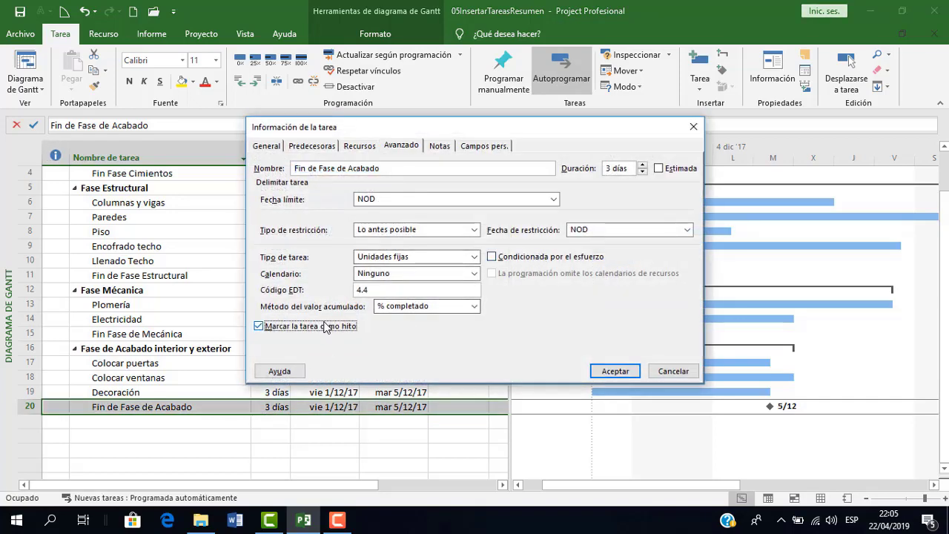
{"action": "left_click", "coordinate": [615, 371]}
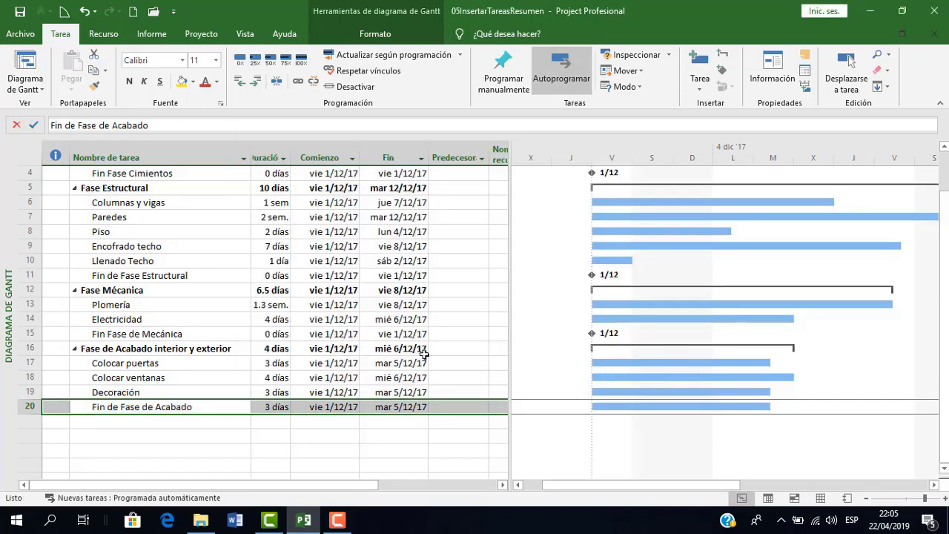
{"action": "double_click", "coordinate": [218, 407]}
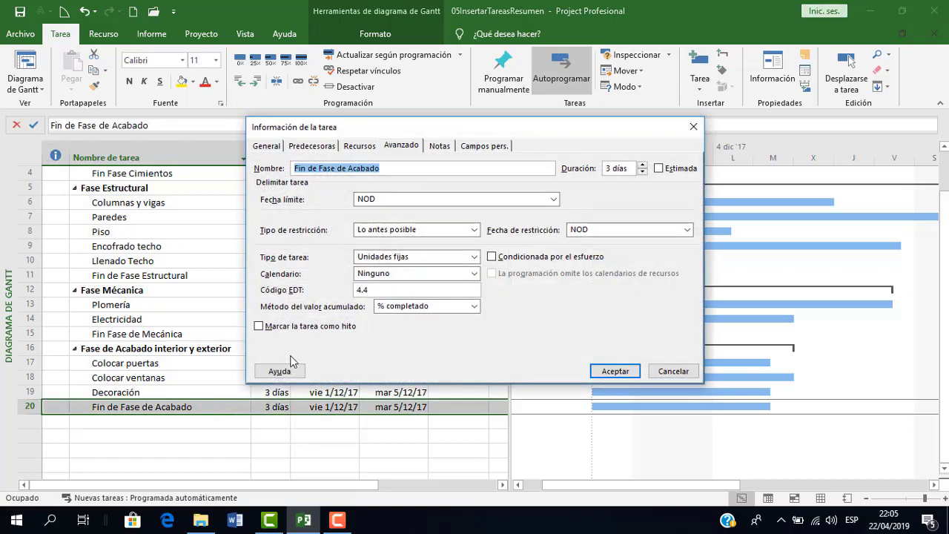
{"action": "left_click", "coordinate": [306, 328]}
{"action": "left_click", "coordinate": [605, 372]}
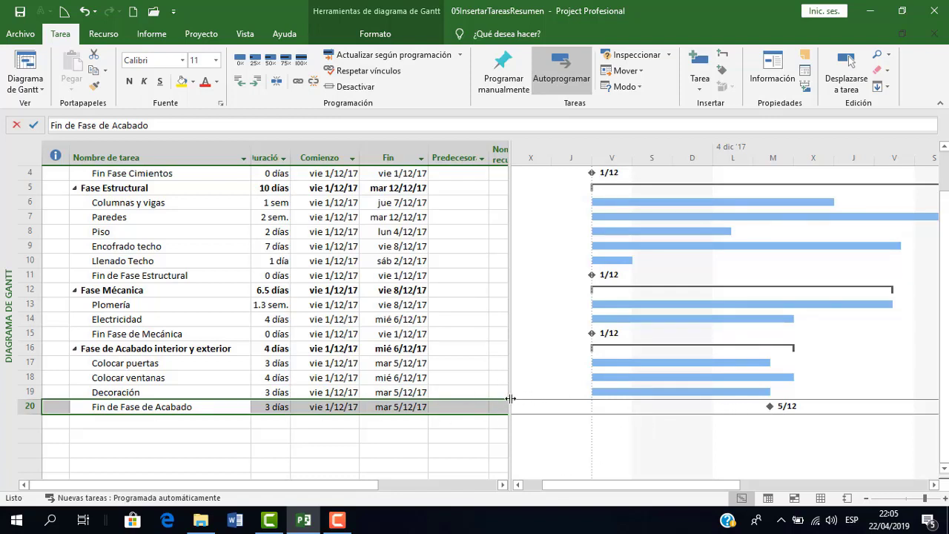
{"action": "left_click", "coordinate": [344, 524]}
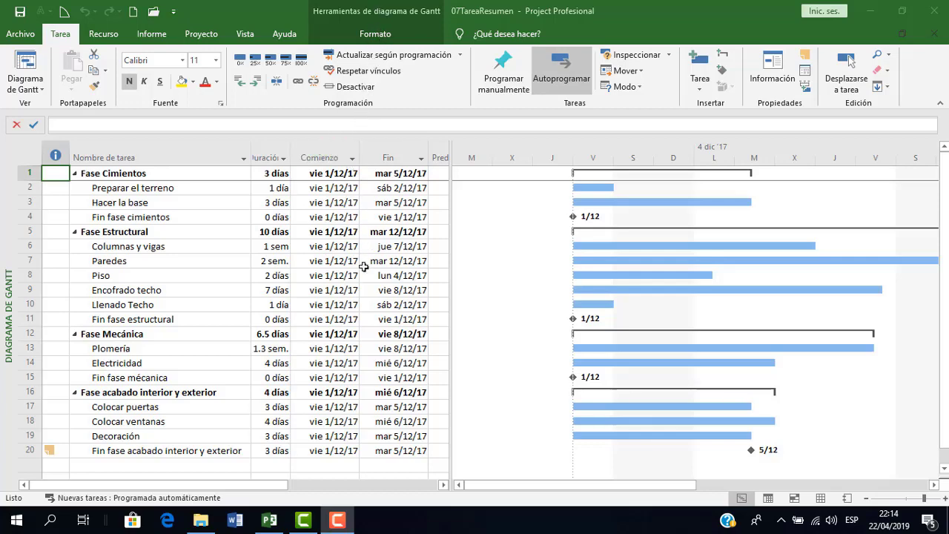
Step: Show the project summary task in 07TareaResumen and rename it "Construcción de edificio"
{"action": "left_click", "coordinate": [377, 37]}
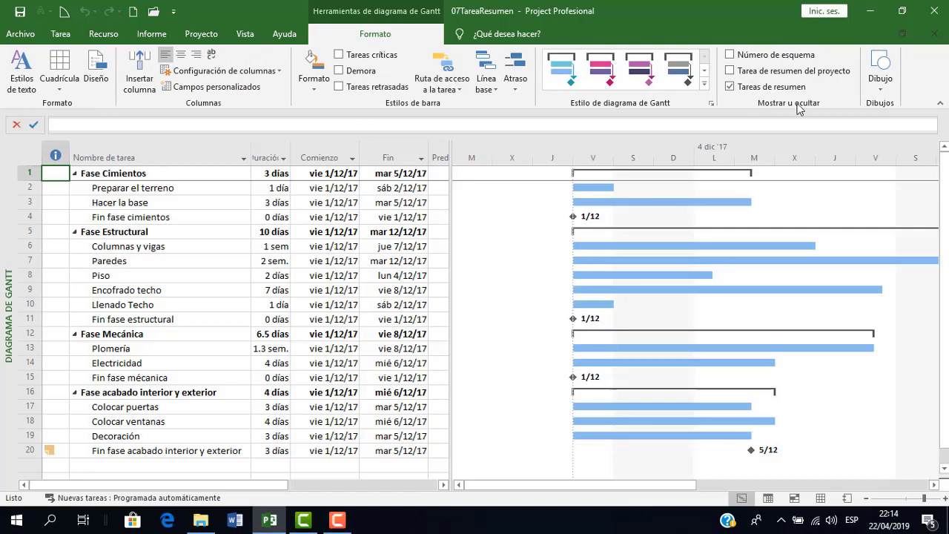
{"action": "left_click", "coordinate": [731, 70]}
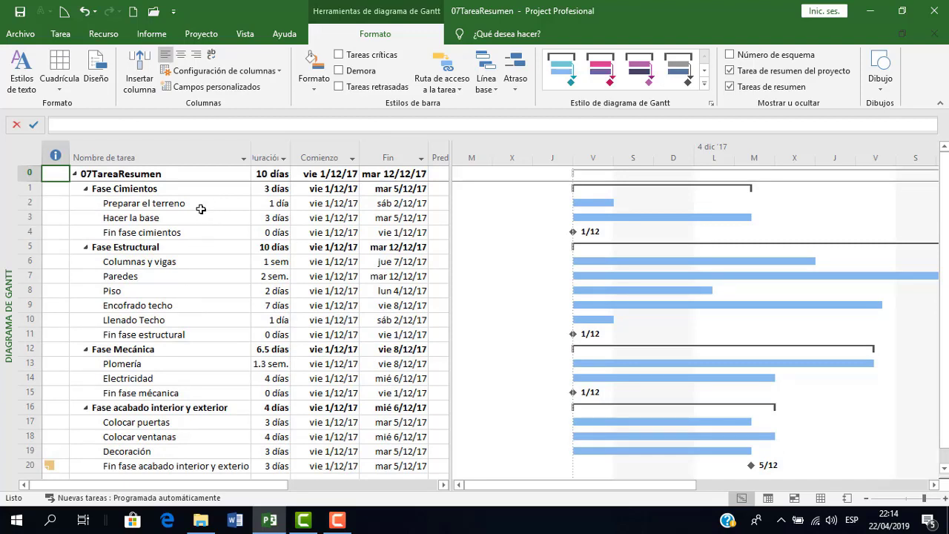
{"action": "left_click", "coordinate": [182, 172]}
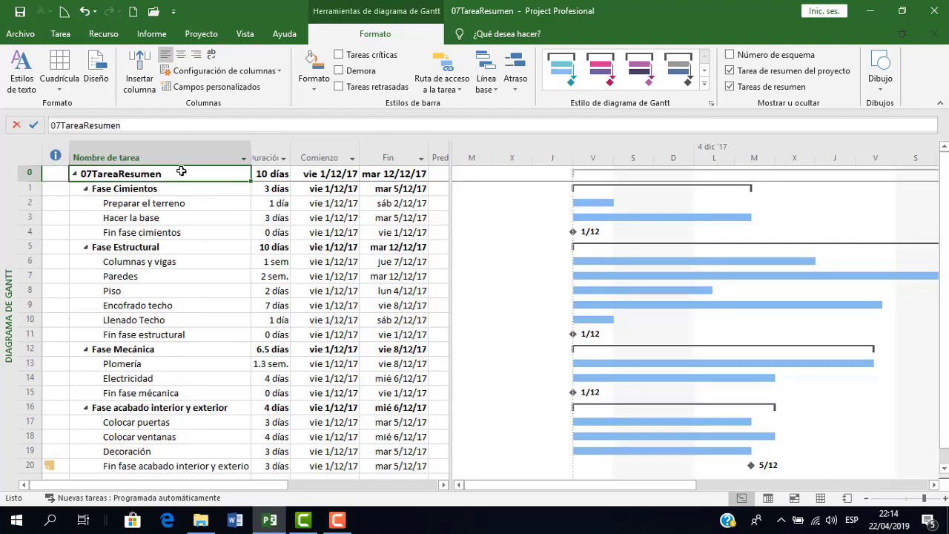
{"action": "left_click", "coordinate": [153, 123]}
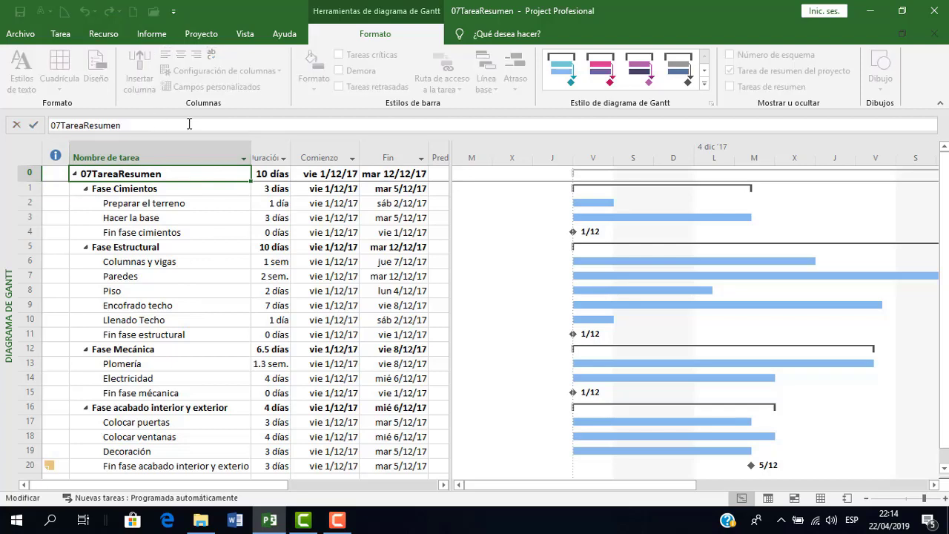
{"action": "left_click_drag", "start_coordinate": [191, 123], "coordinate": [32, 124]}
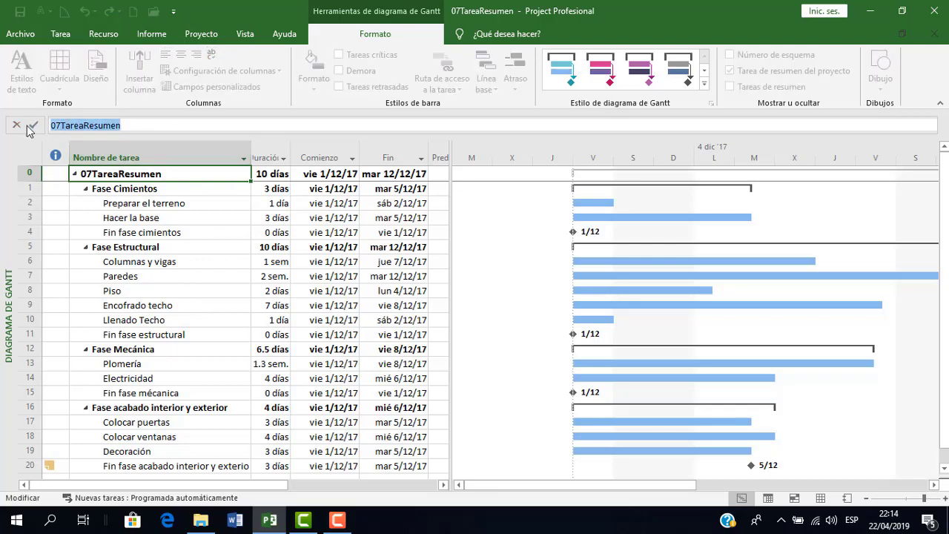
{"action": "key", "text": "Delete"}
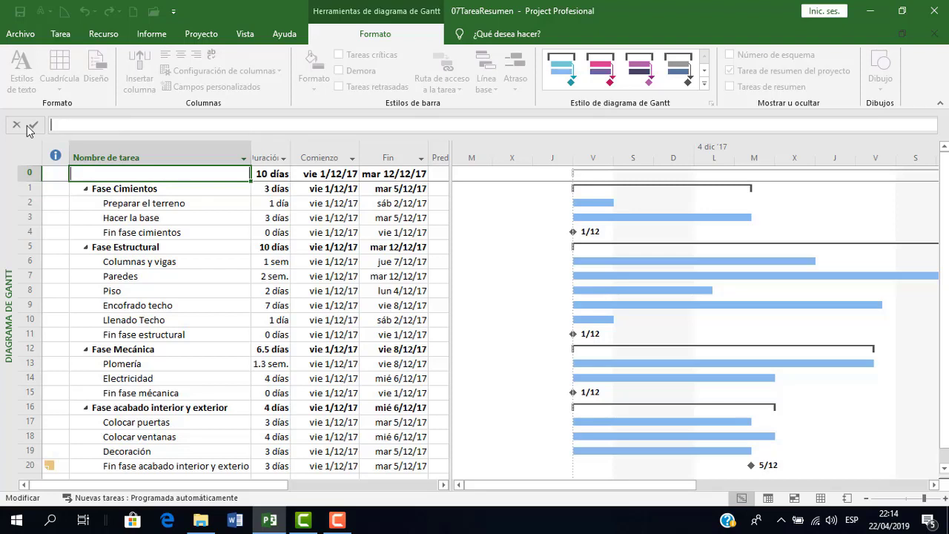
{"action": "type", "text": "Cntrucci"}
{"action": "key", "text": "BackSpace"}
{"action": "key", "text": "BackSpace"}
{"action": "key", "text": "BackSpace"}
{"action": "key", "text": "BackSpace"}
{"action": "type", "text": "onstrucción de "}
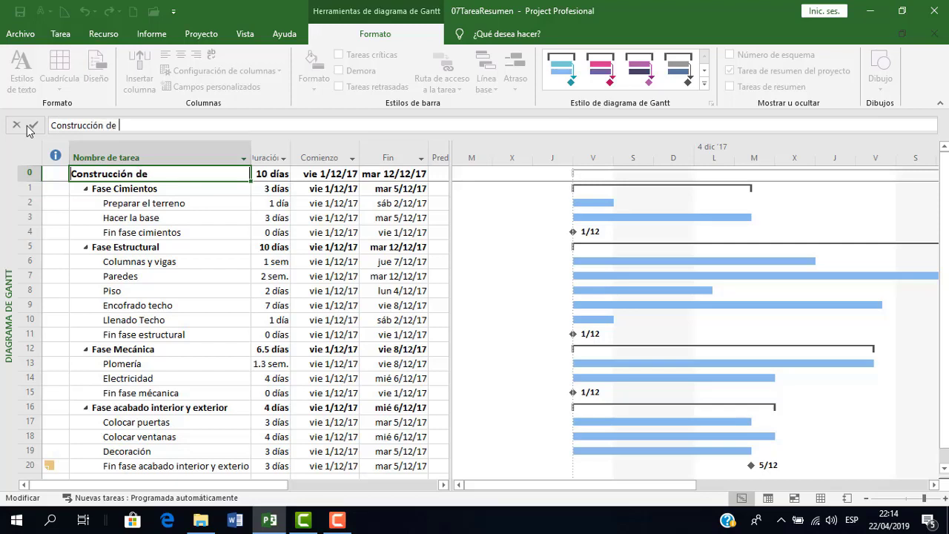
{"action": "type", "text": "edificio"}
{"action": "key", "text": "Return"}
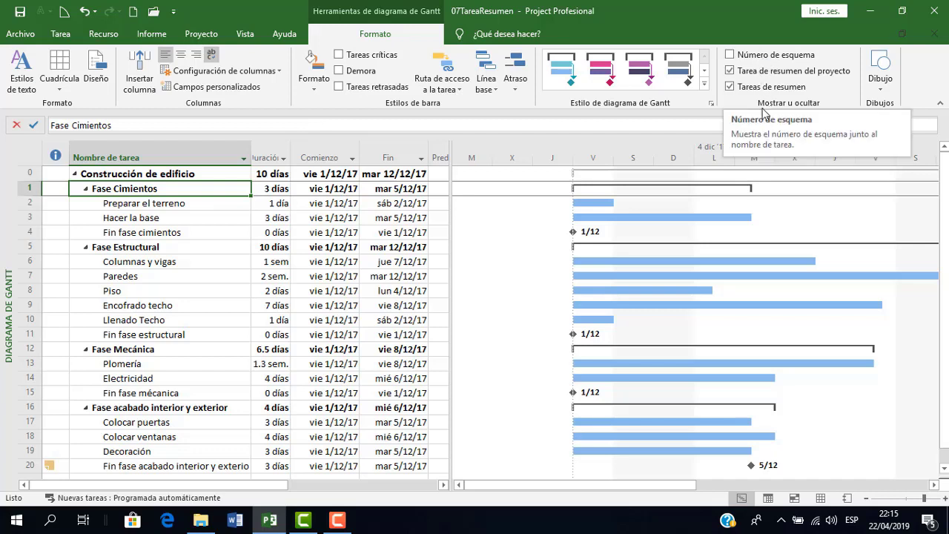
Step: Show the outline numbers next to the task names
{"action": "left_click", "coordinate": [791, 61]}
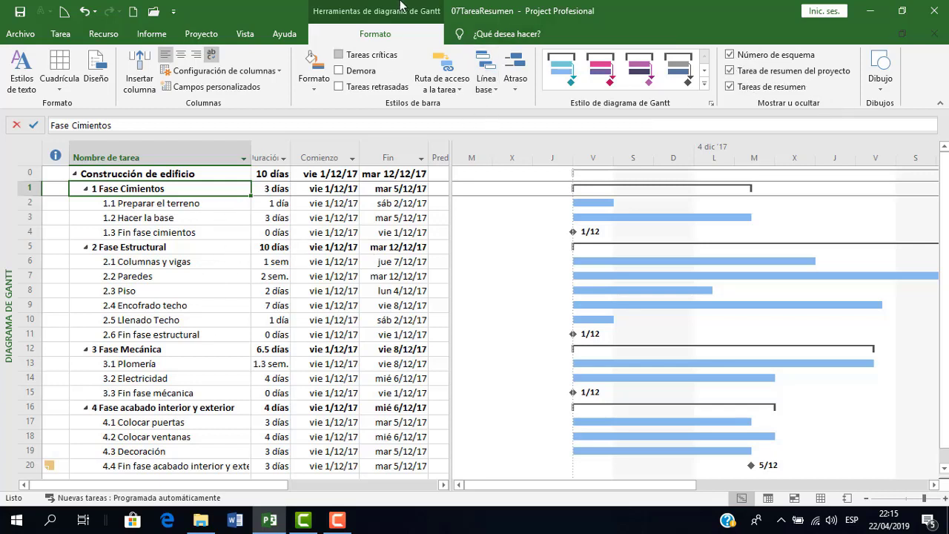
Step: Hide the project summary task and the outline numbers, and show both again
{"action": "left_click", "coordinate": [751, 74]}
{"action": "left_click", "coordinate": [750, 57]}
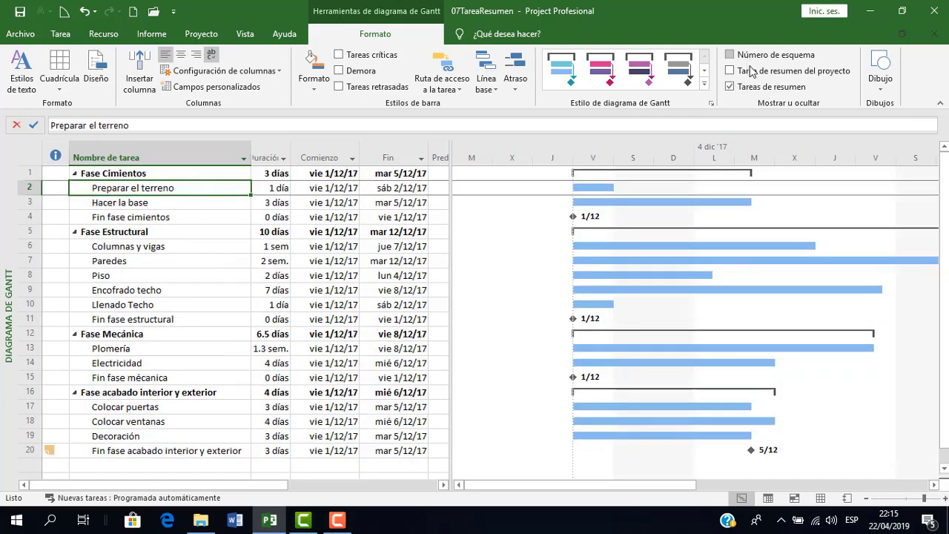
{"action": "left_click", "coordinate": [752, 74]}
{"action": "left_click", "coordinate": [749, 60]}
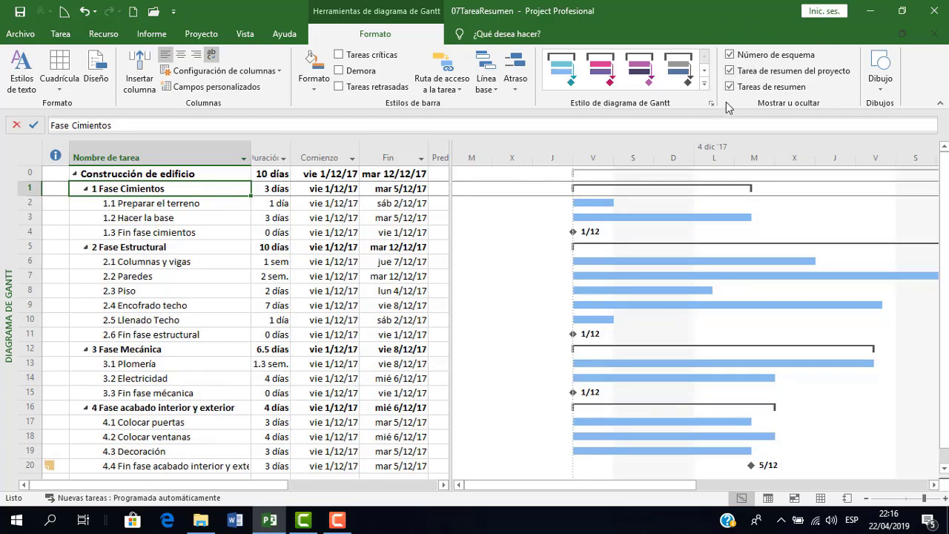
{"action": "left_click", "coordinate": [336, 521]}
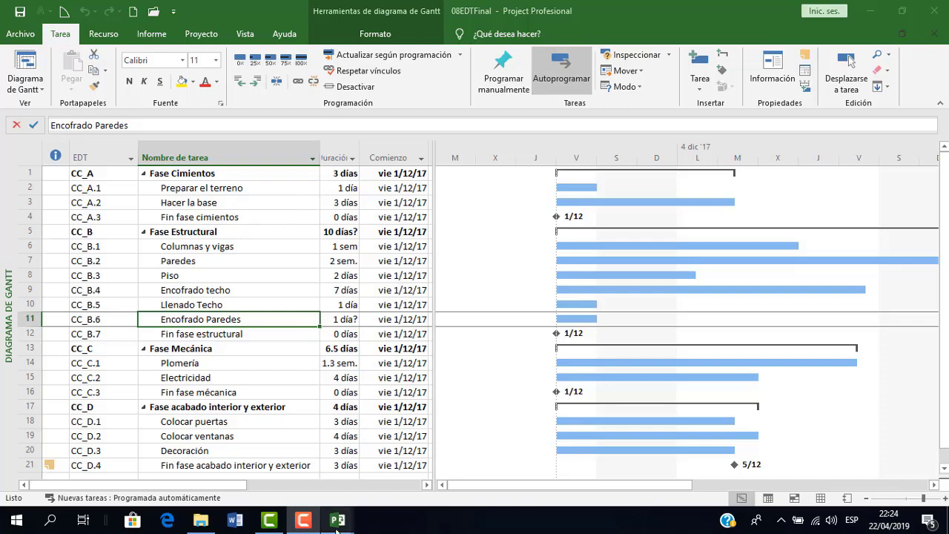
Step: Switch to the 08EDT project and insert an EDT column before the "Nombre de tarea" column
{"action": "mouse_move", "coordinate": [337, 520]}
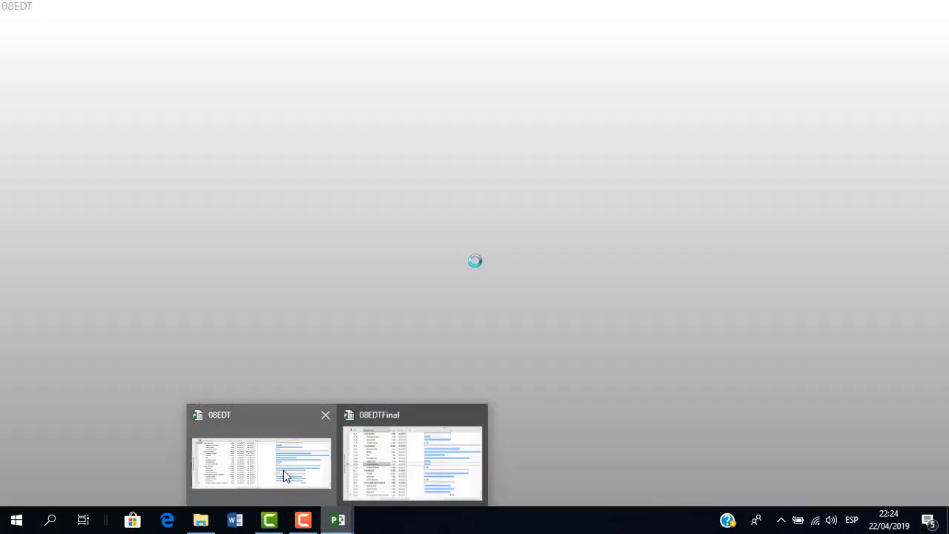
{"action": "left_click", "coordinate": [288, 478]}
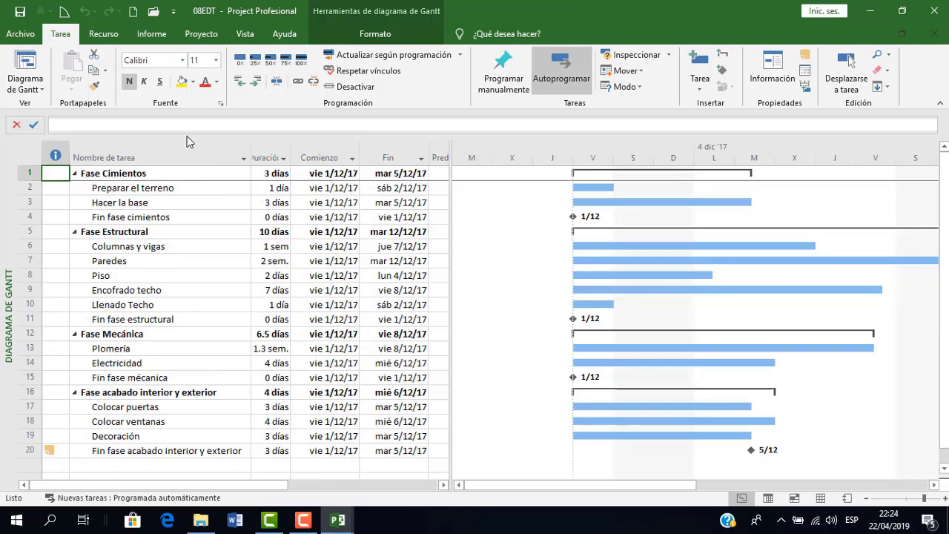
{"action": "left_click", "coordinate": [136, 154]}
{"action": "right_click", "coordinate": [138, 157]}
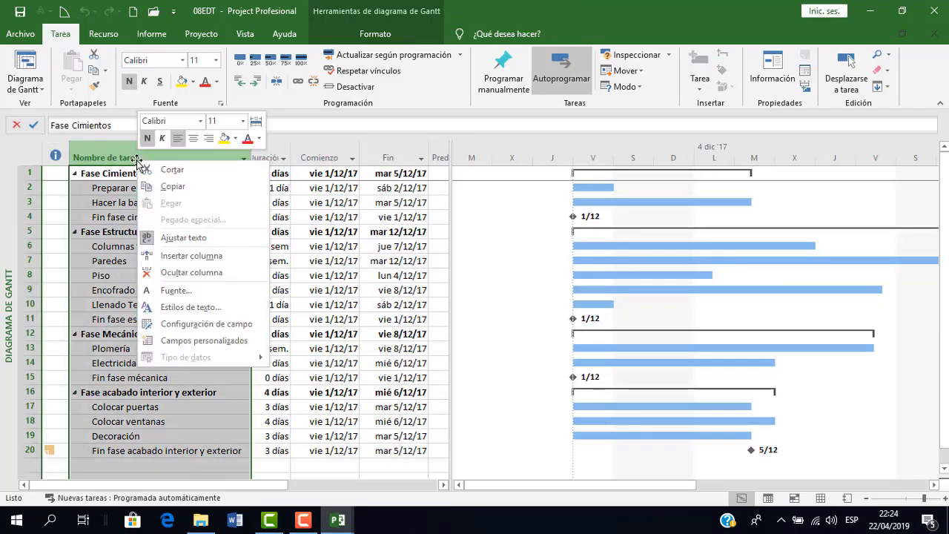
{"action": "left_click", "coordinate": [195, 258]}
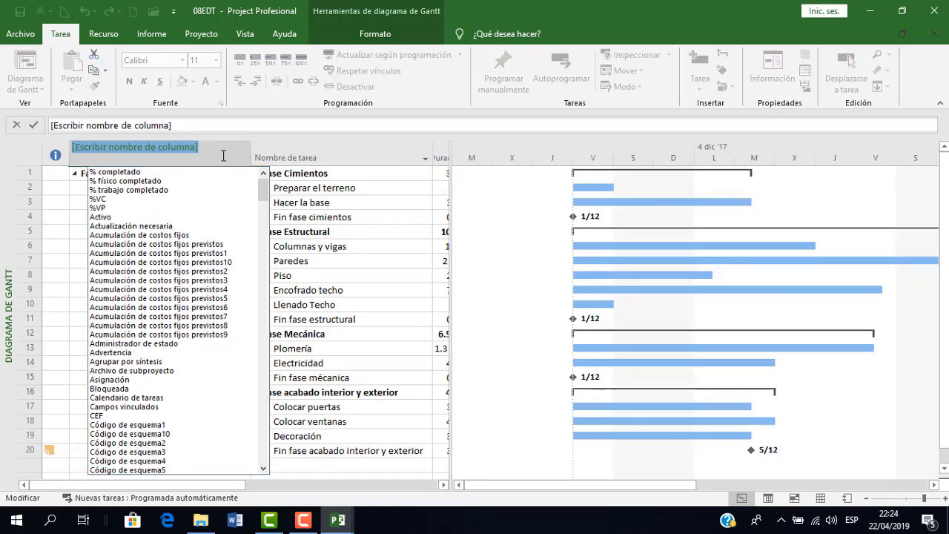
{"action": "type", "text": "ED"}
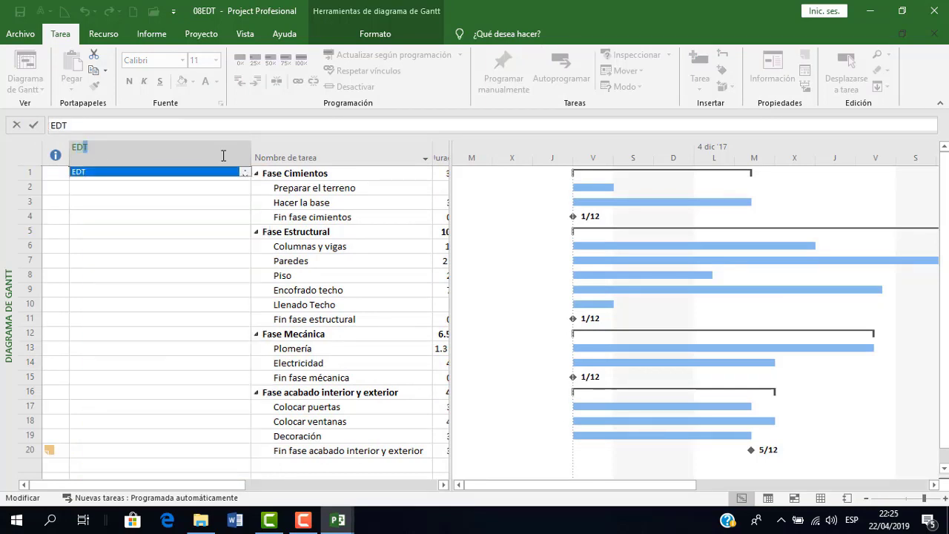
{"action": "type", "text": "T"}
{"action": "key", "text": "Return"}
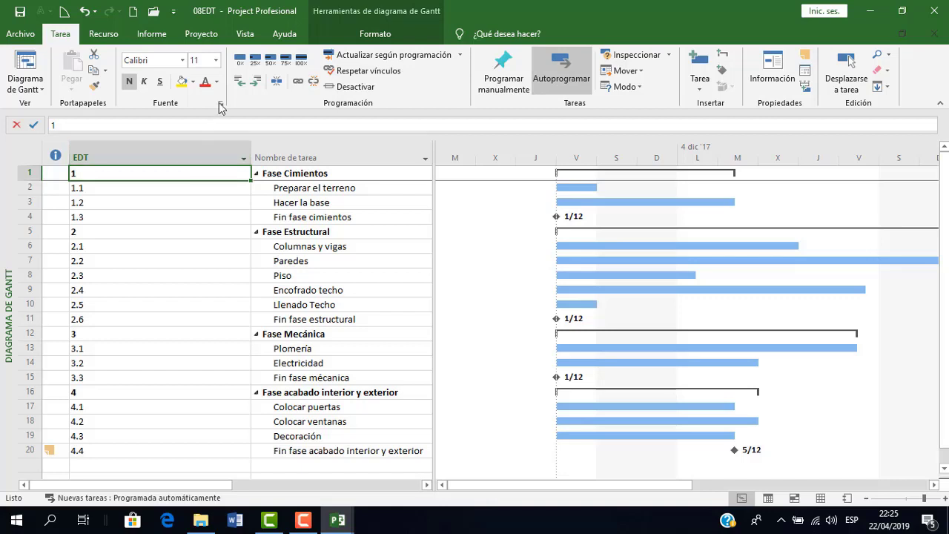
Step: Open the EDT code definition for 08EDT and set the project code prefix to "CE_"
{"action": "left_click", "coordinate": [204, 37]}
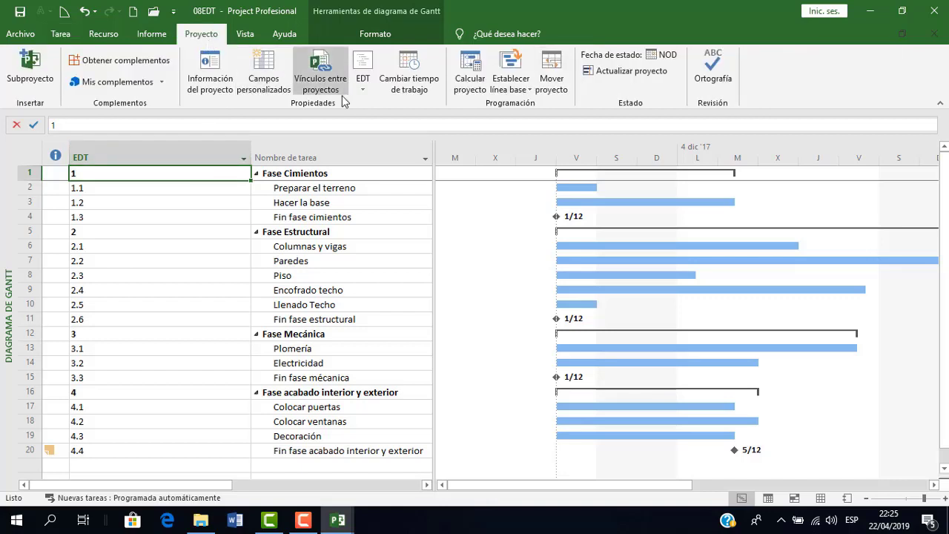
{"action": "left_click", "coordinate": [363, 90]}
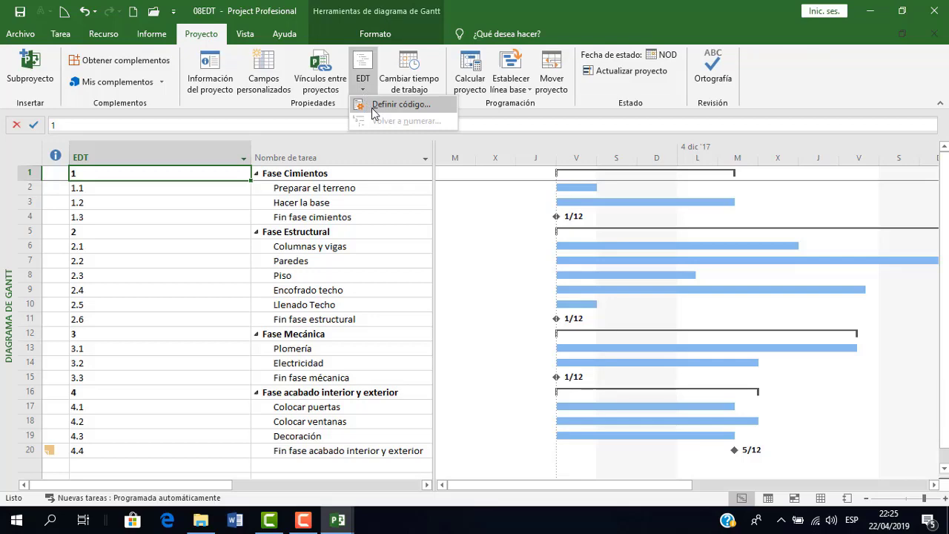
{"action": "left_click", "coordinate": [371, 108]}
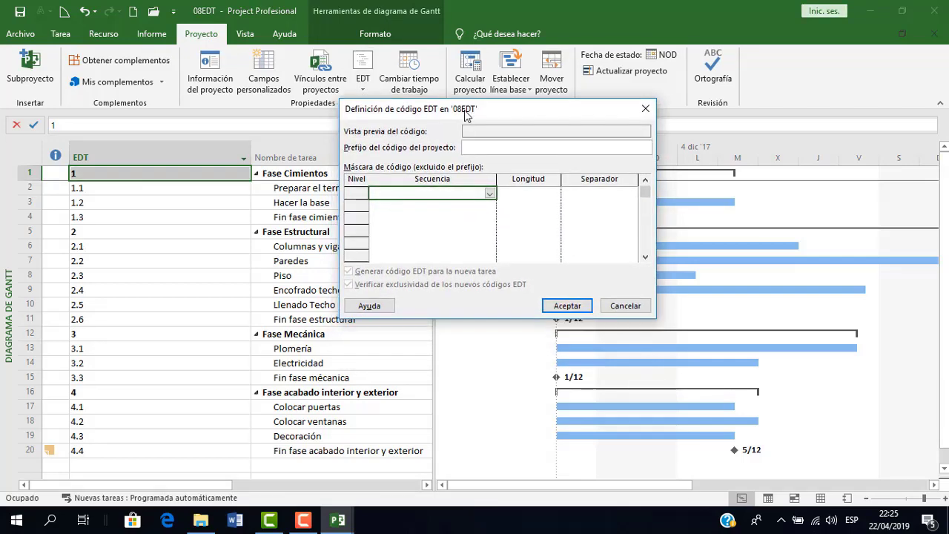
{"action": "left_click", "coordinate": [489, 146]}
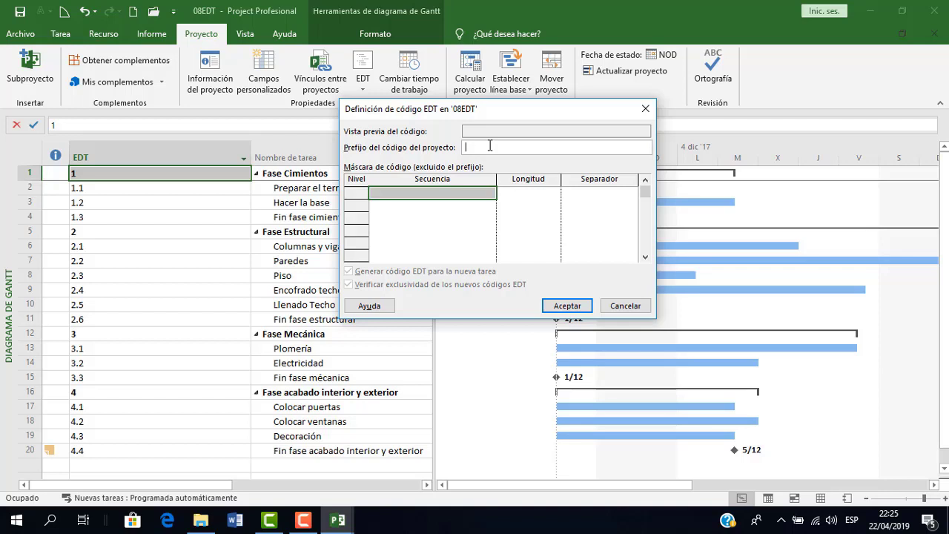
{"action": "type", "text": "CE_"}
Step: Define the code mask with Mayúsculas (ordenadas) for level 1, Números (ordenados) for level 2 and Minúsculas (ordenadas) for level 3
{"action": "left_click", "coordinate": [492, 192]}
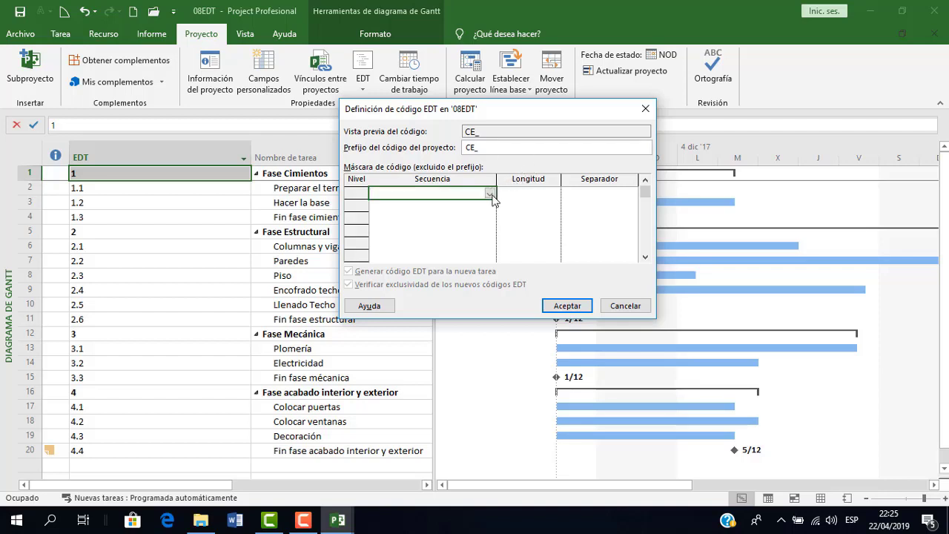
{"action": "left_click", "coordinate": [489, 194]}
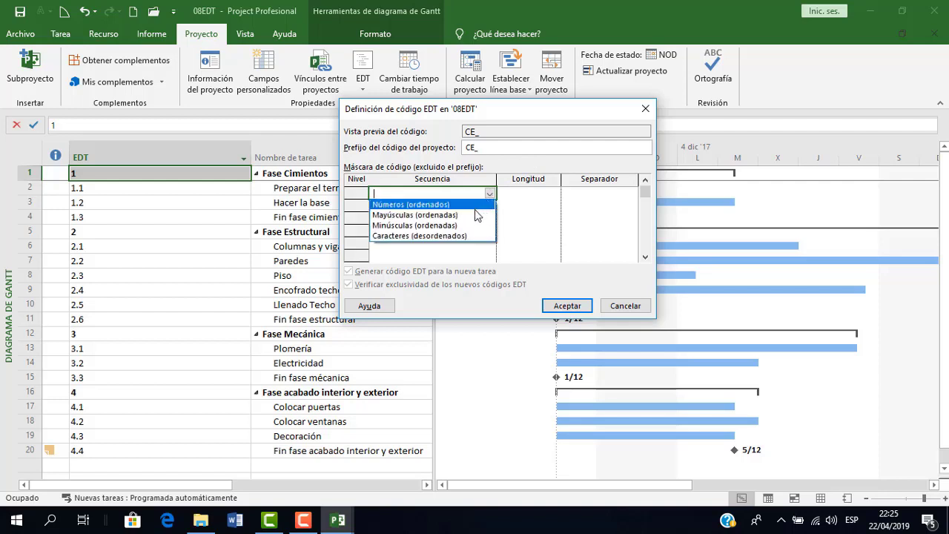
{"action": "left_click", "coordinate": [474, 216]}
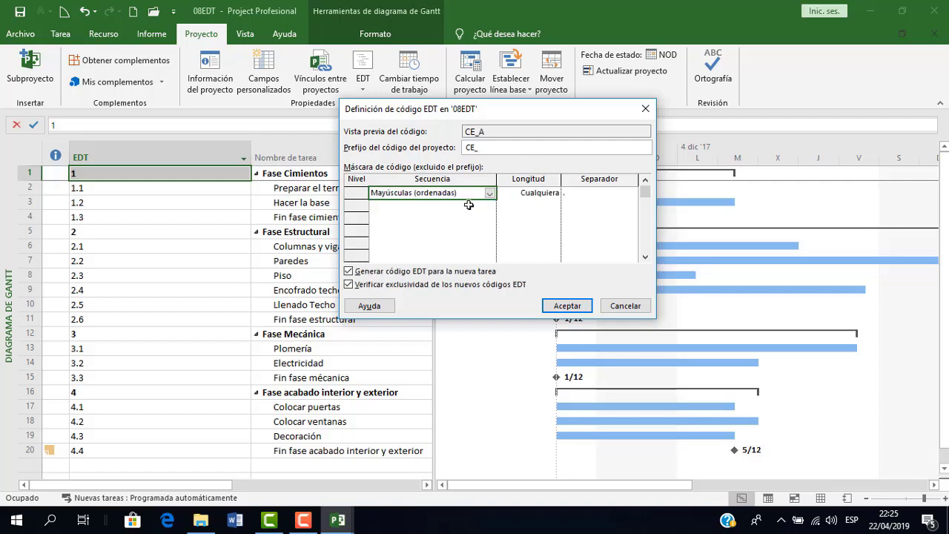
{"action": "left_click", "coordinate": [474, 206]}
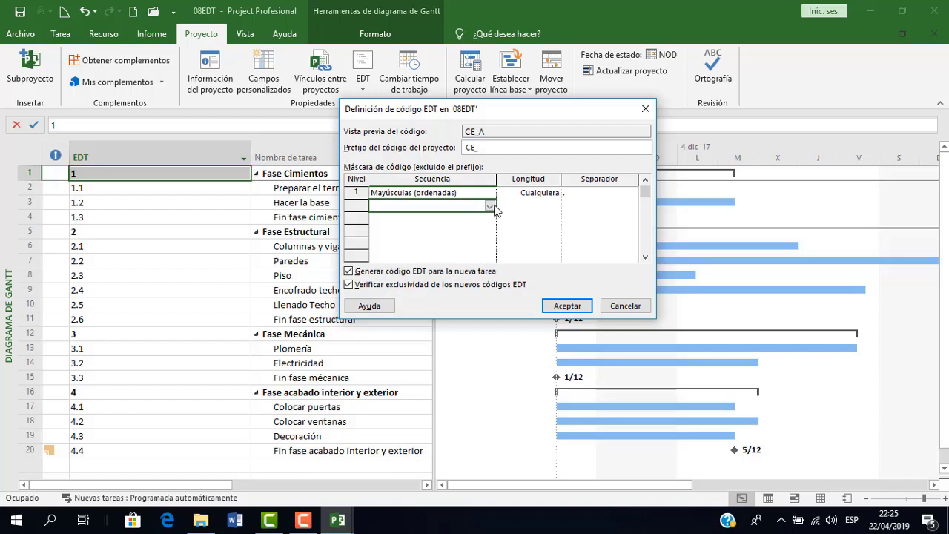
{"action": "left_click", "coordinate": [493, 205]}
{"action": "left_click", "coordinate": [479, 217]}
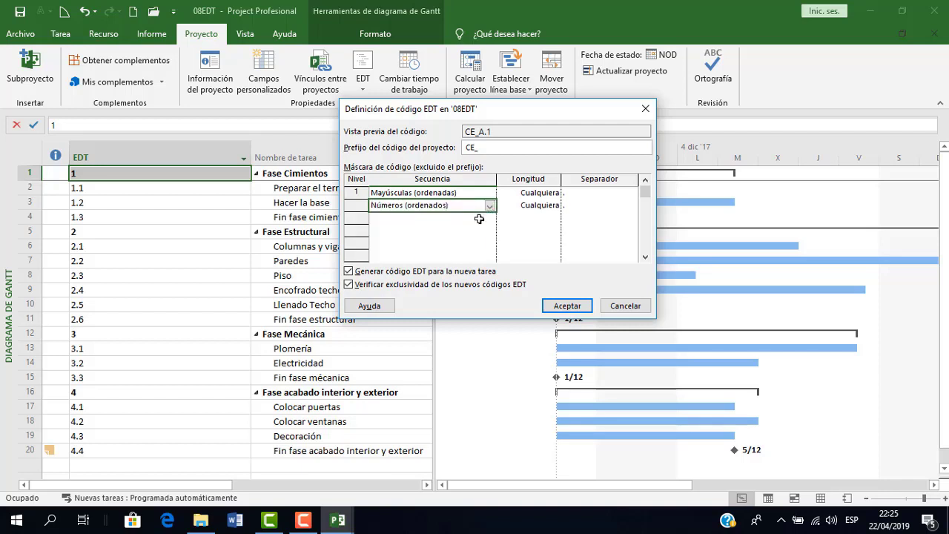
{"action": "left_click", "coordinate": [484, 217]}
{"action": "left_click", "coordinate": [491, 218]}
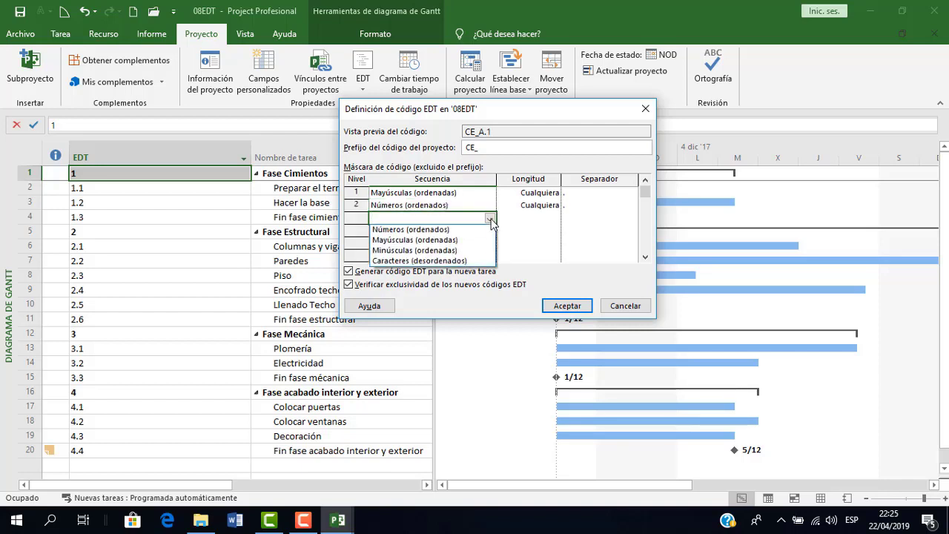
{"action": "left_click", "coordinate": [479, 251]}
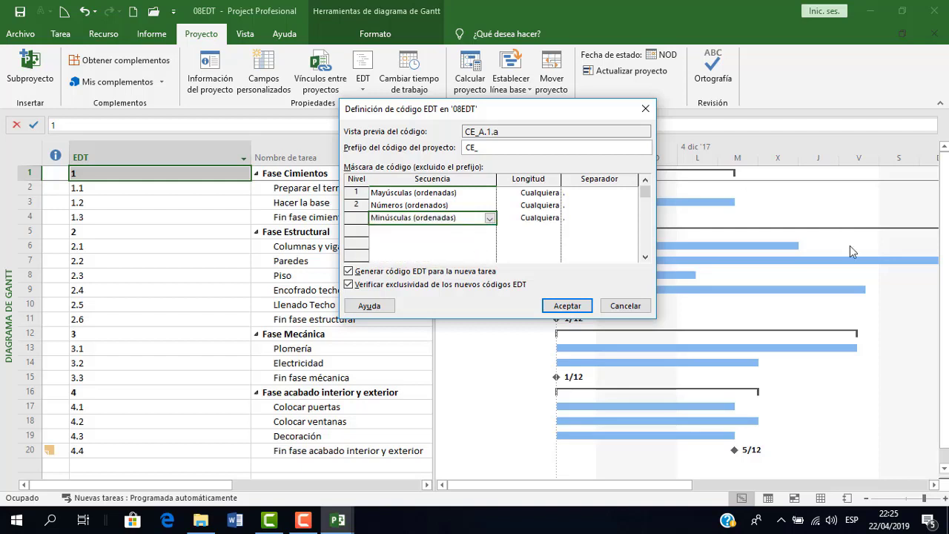
Step: Check the separator options for level 1, keep the period and apply the EDT code definition
{"action": "left_click", "coordinate": [625, 195]}
{"action": "left_click", "coordinate": [631, 193]}
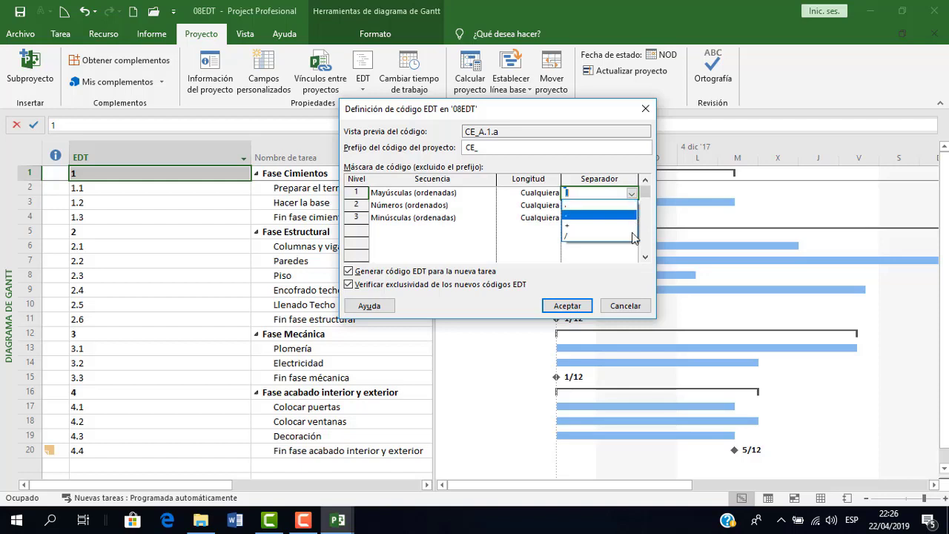
{"action": "left_click", "coordinate": [616, 250]}
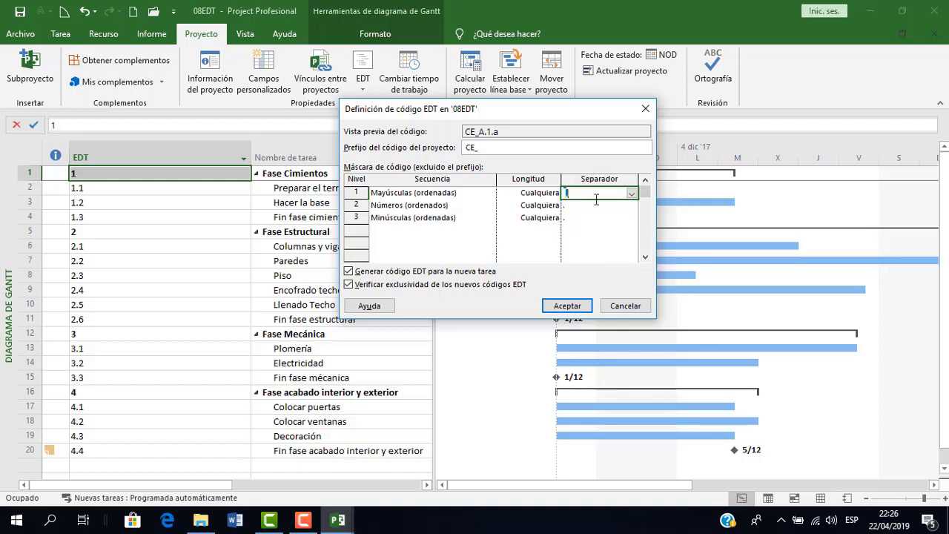
{"action": "left_click", "coordinate": [575, 307]}
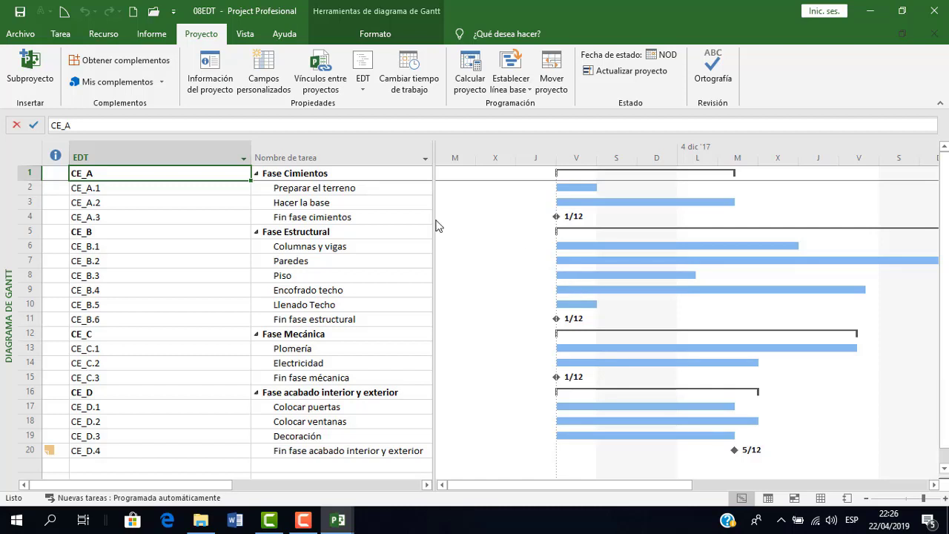
Step: Narrow the EDT column and widen the task table until the Comienzo column is fully shown
{"action": "left_click_drag", "start_coordinate": [250, 154], "coordinate": [156, 154]}
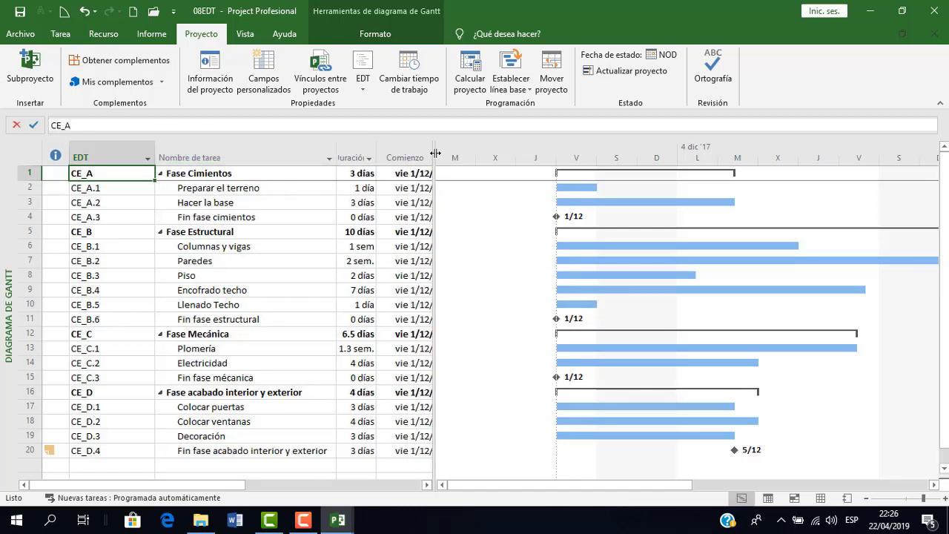
{"action": "left_click_drag", "start_coordinate": [435, 155], "coordinate": [468, 161]}
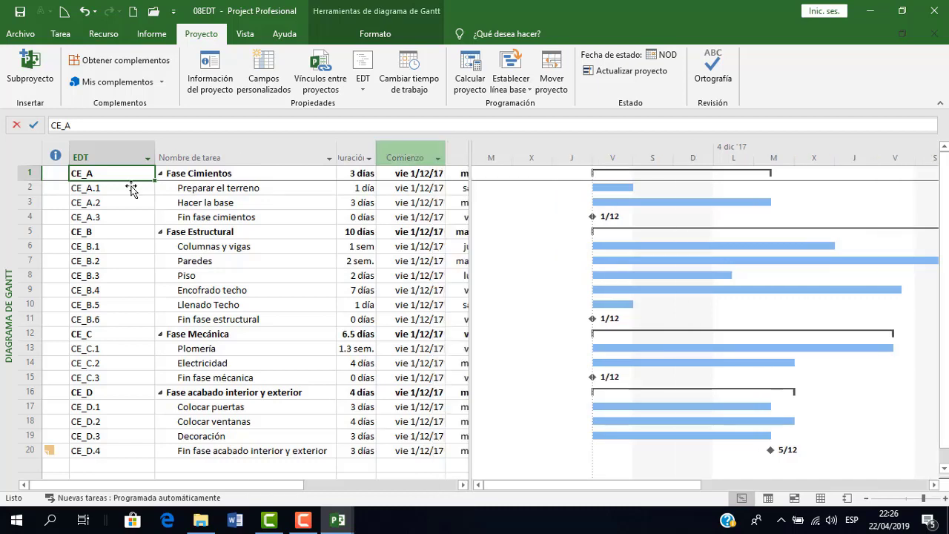
Step: Review the EDT code definition again and close it without changes
{"action": "left_click", "coordinate": [364, 95]}
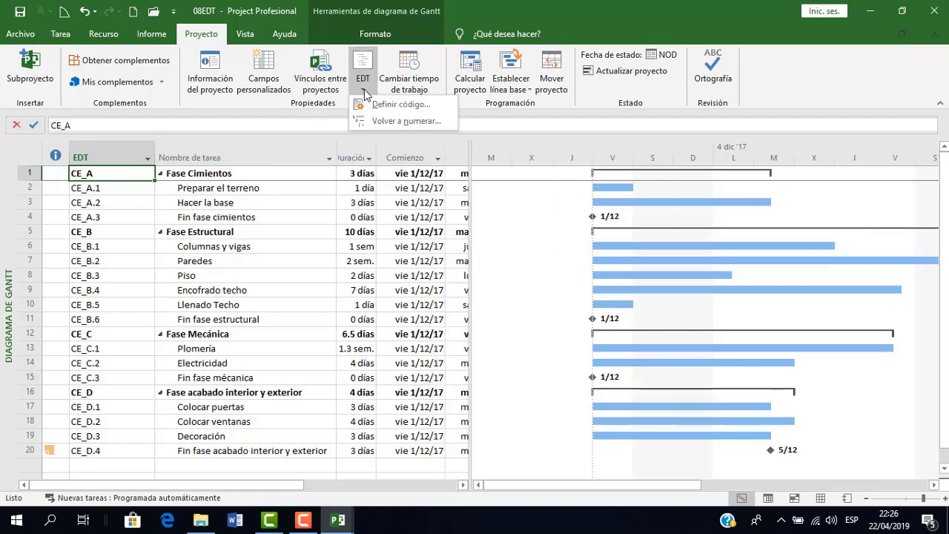
{"action": "left_click", "coordinate": [385, 130]}
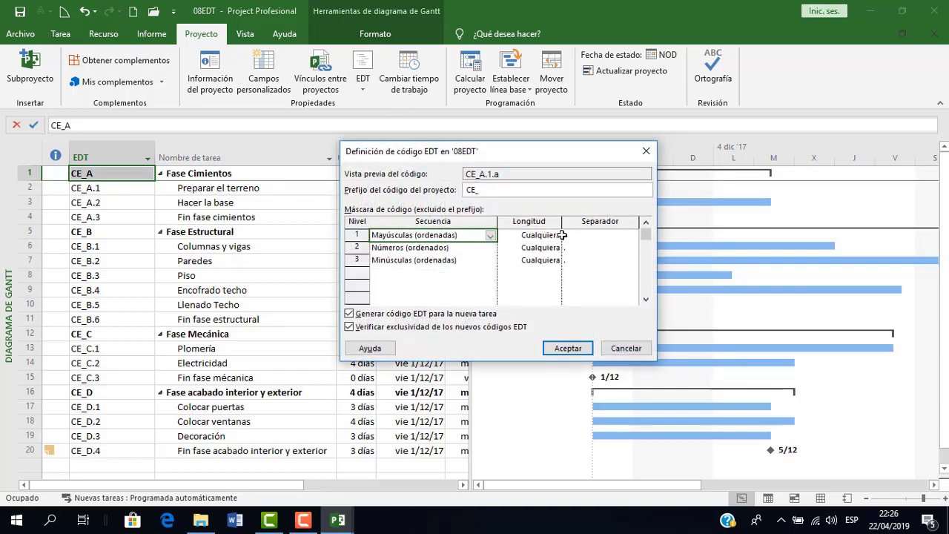
{"action": "left_click", "coordinate": [623, 348]}
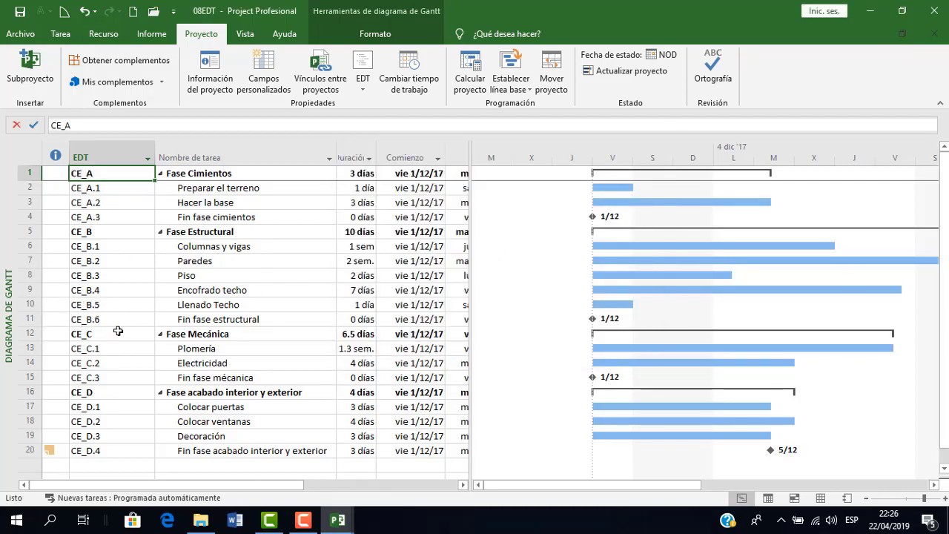
Step: Insert a new task above "Fin fase mécanica" in the Fase Mecánica group
{"action": "left_click", "coordinate": [22, 377]}
{"action": "right_click", "coordinate": [21, 377]}
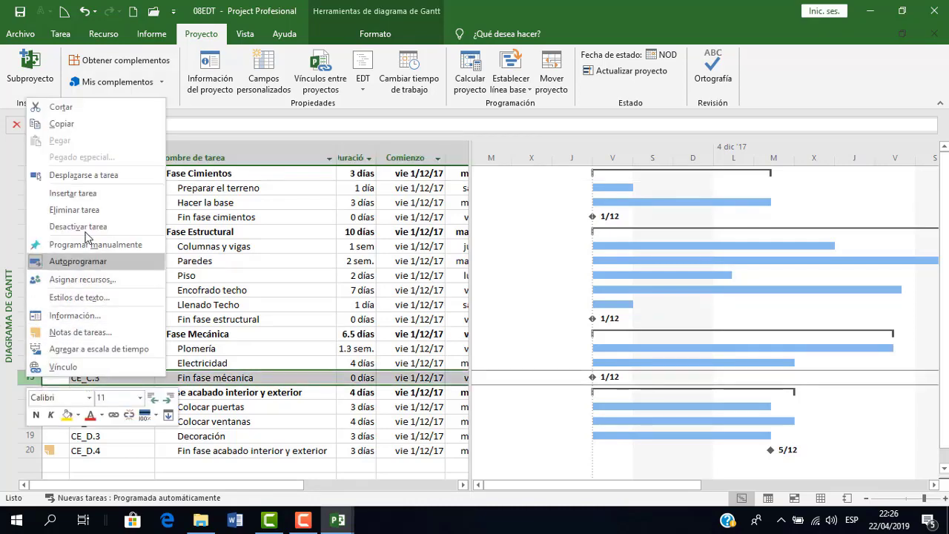
{"action": "left_click", "coordinate": [73, 193]}
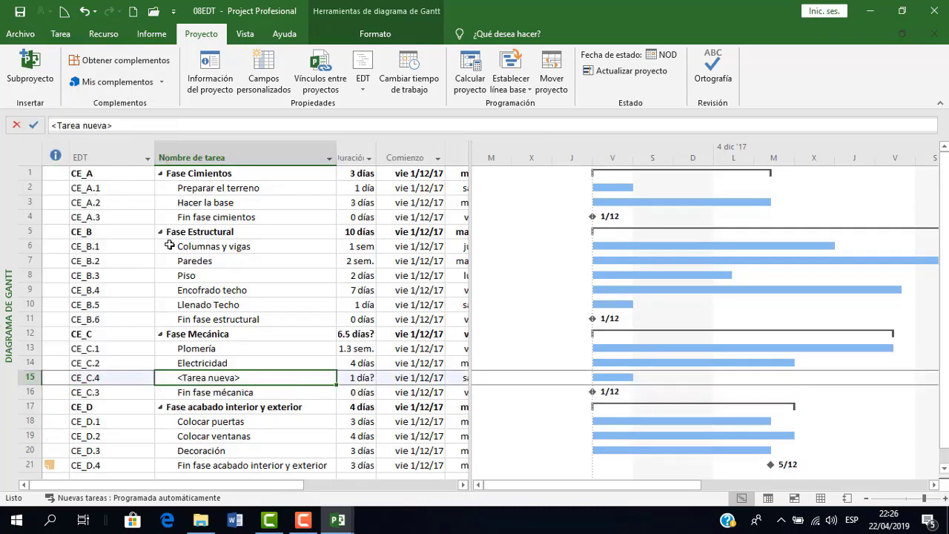
Step: Name the new task "Linea de teléfono" and set its duration to 1 day
{"action": "left_click", "coordinate": [252, 377]}
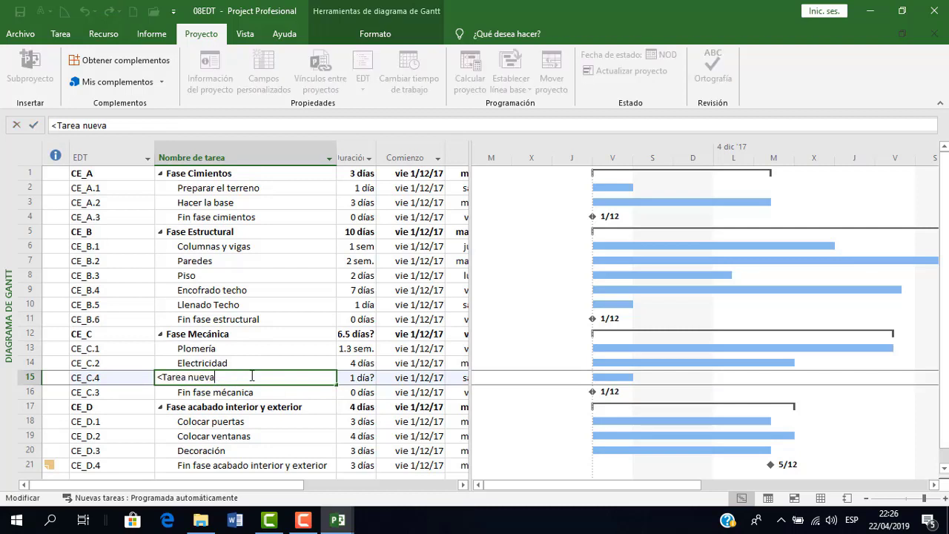
{"action": "key", "text": "BackSpace"}
{"action": "key", "text": "BackSpace"}
{"action": "key", "text": "BackSpace"}
{"action": "key", "text": "BackSpace"}
{"action": "key", "text": "BackSpace"}
{"action": "key", "text": "BackSpace"}
{"action": "key", "text": "BackSpace"}
{"action": "key", "text": "BackSpace"}
{"action": "key", "text": "BackSpace"}
{"action": "key", "text": "BackSpace"}
{"action": "key", "text": "BackSpace"}
{"action": "key", "text": "BackSpace"}
{"action": "type", "text": "lÍNEA"}
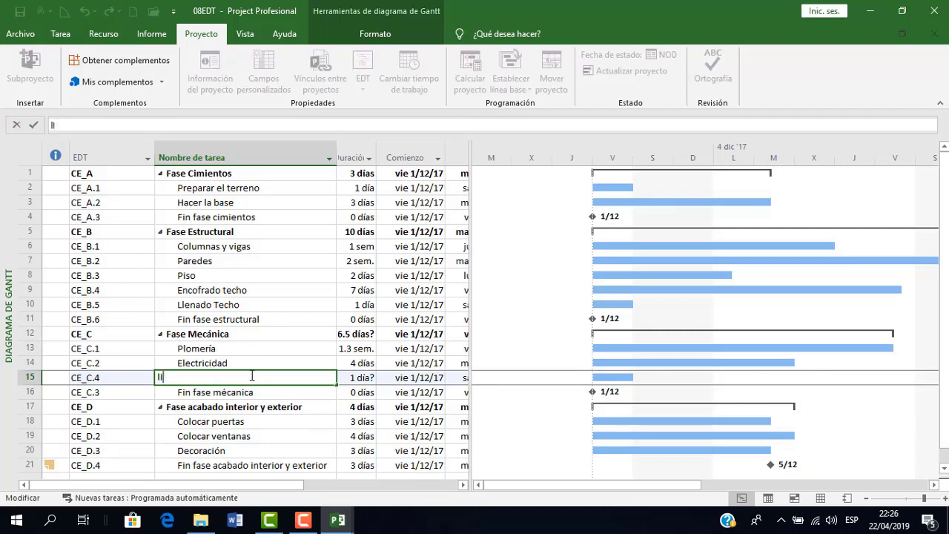
{"action": "key", "text": "BackSpace"}
{"action": "key", "text": "BackSpace"}
{"action": "key", "text": "BackSpace"}
{"action": "key", "text": "BackSpace"}
{"action": "key", "text": "BackSpace"}
{"action": "type", "text": "L"}
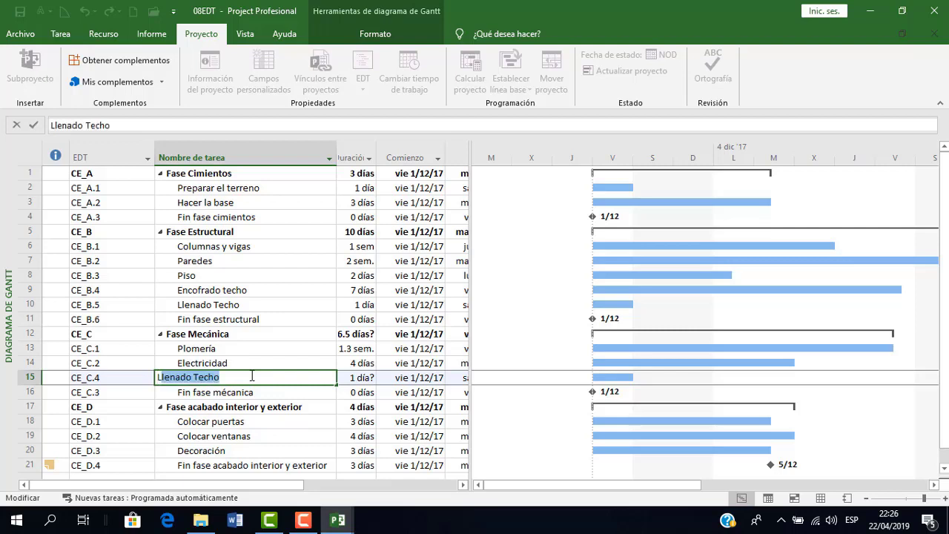
{"action": "type", "text": "inea de"}
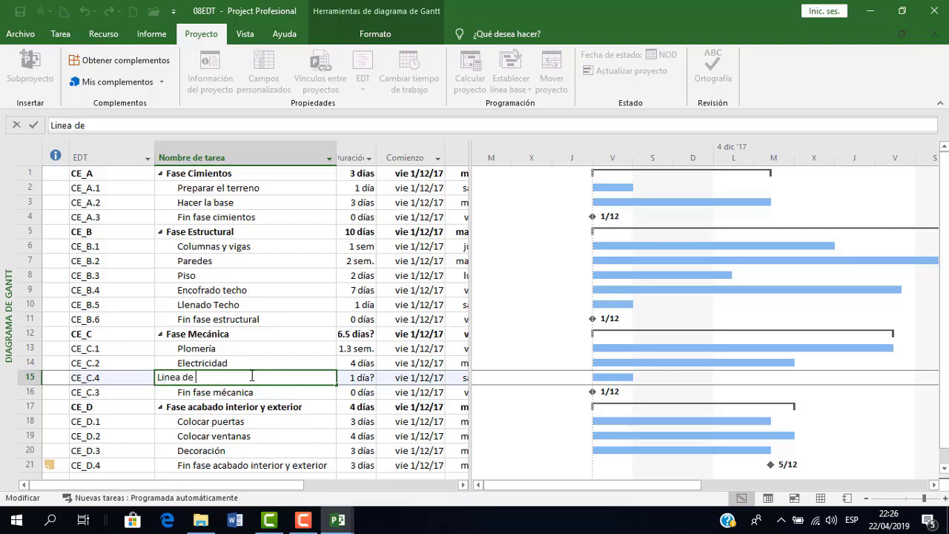
{"action": "type", "text": " teléfono"}
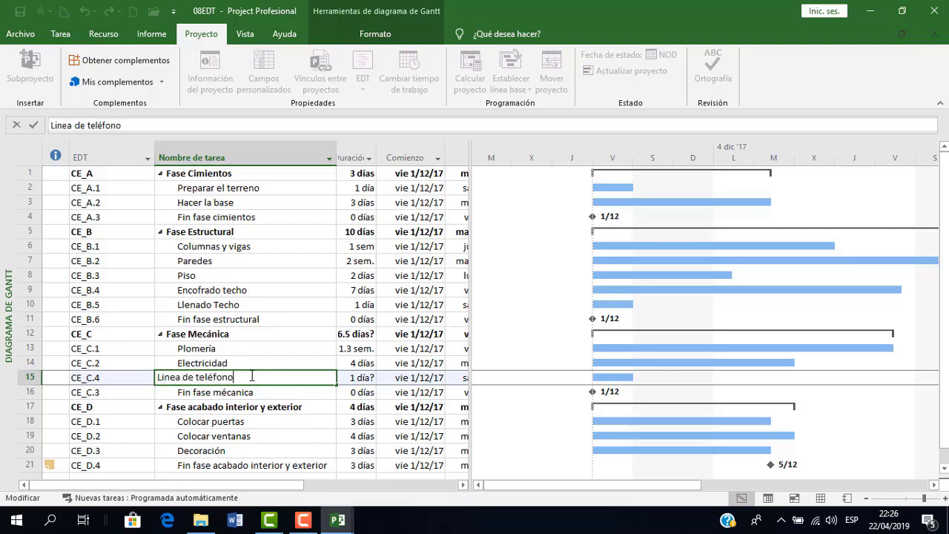
{"action": "key", "text": "Tab"}
{"action": "type", "text": "1"}
{"action": "key", "text": "Return"}
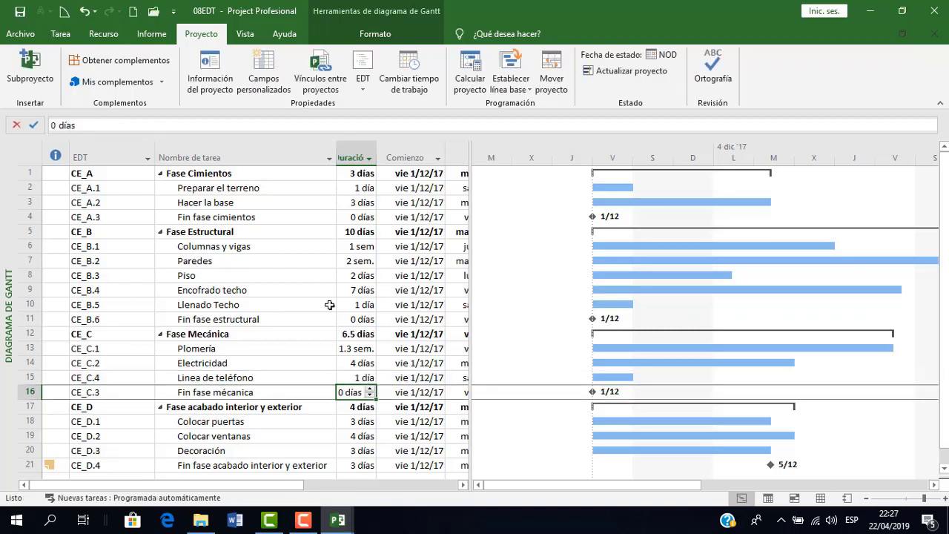
Step: Renumber the EDT codes for the whole project (Todo el proyecto)
{"action": "left_click", "coordinate": [363, 82]}
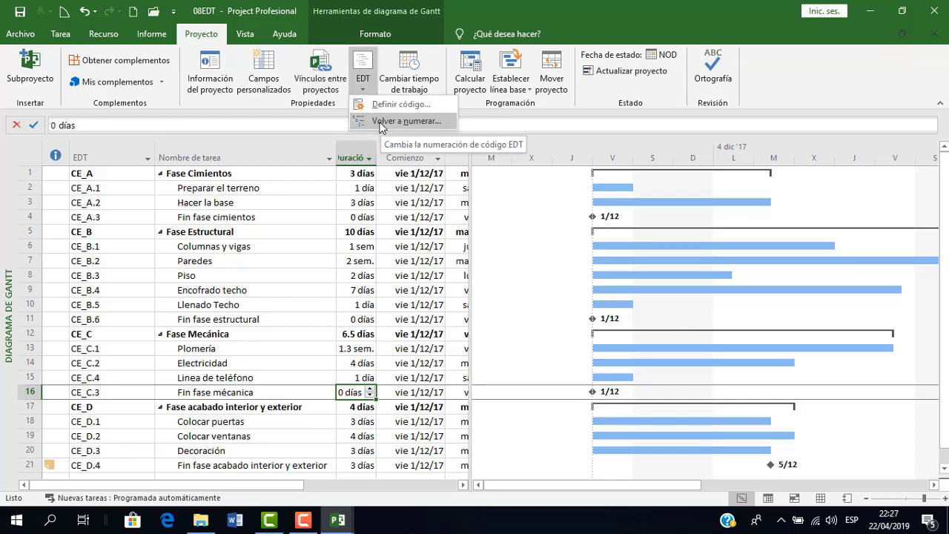
{"action": "left_click", "coordinate": [380, 122]}
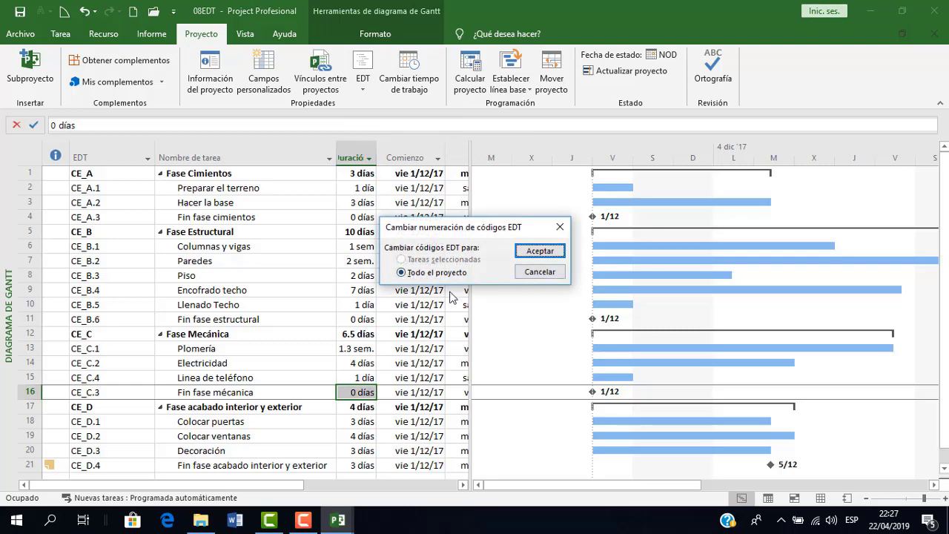
{"action": "left_click", "coordinate": [529, 255]}
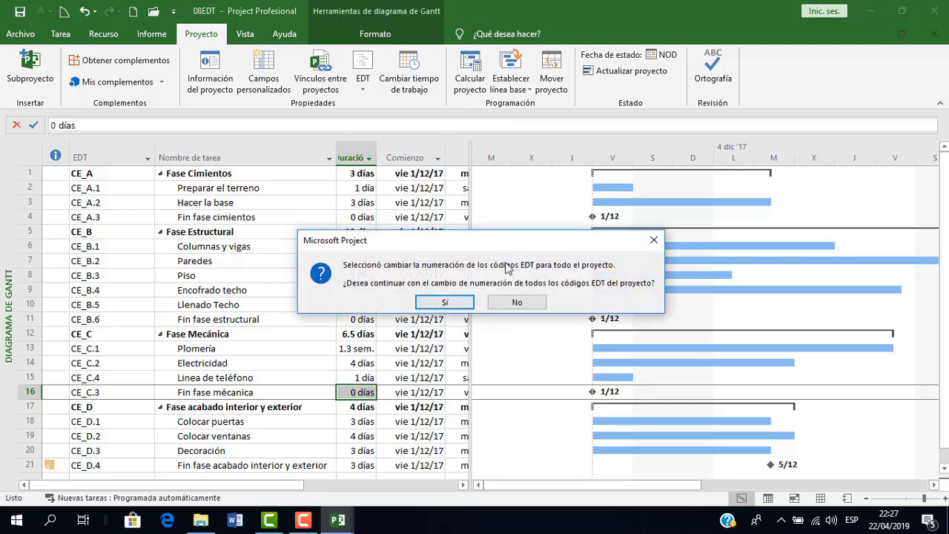
{"action": "left_click", "coordinate": [448, 301]}
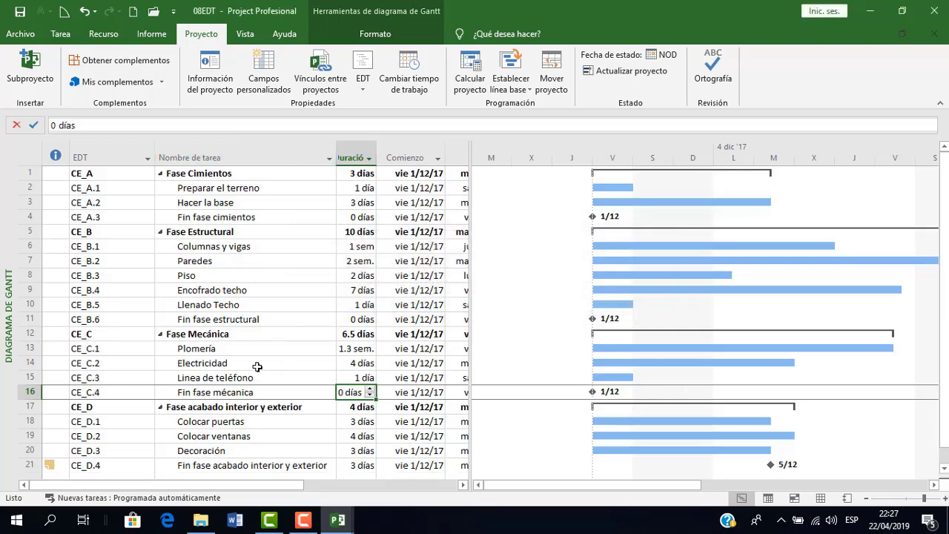
{"action": "left_click", "coordinate": [239, 322]}
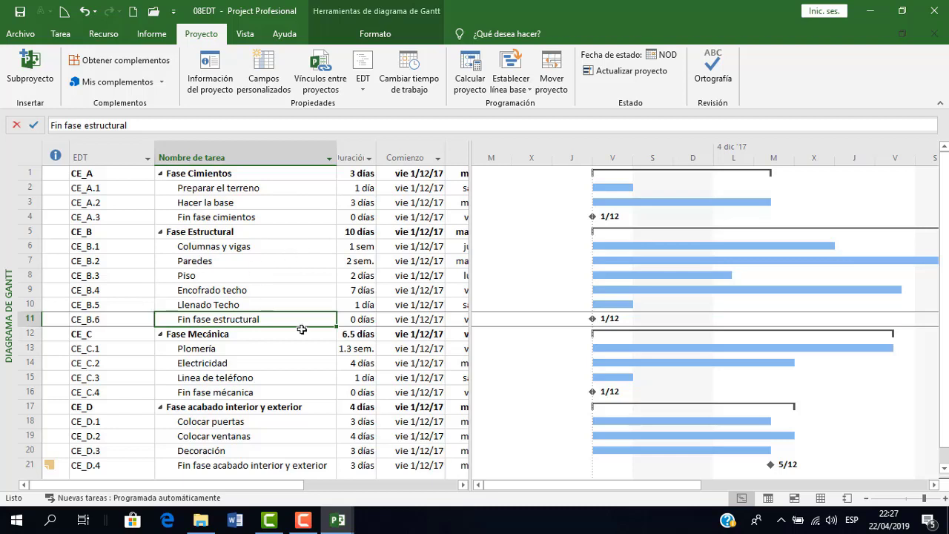
{"action": "left_click", "coordinate": [304, 520]}
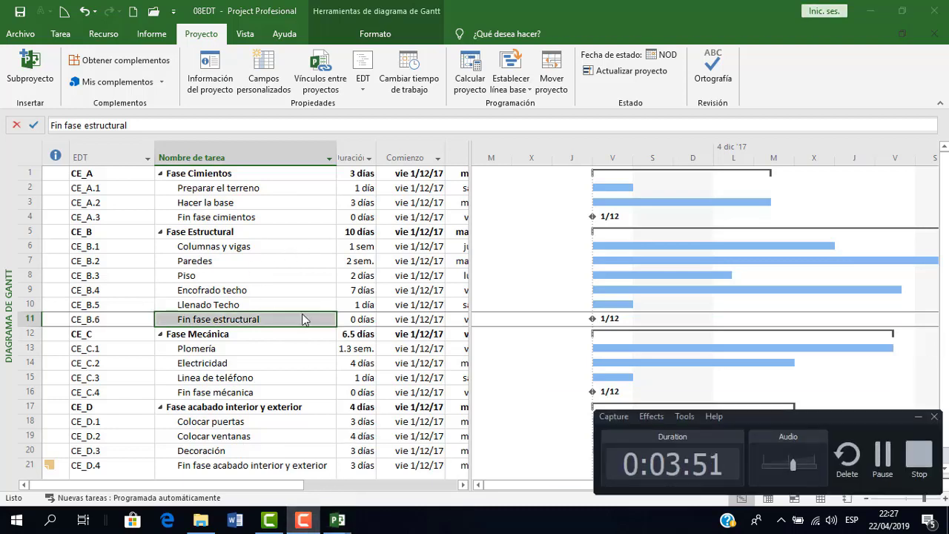
{"action": "left_click", "coordinate": [918, 455]}
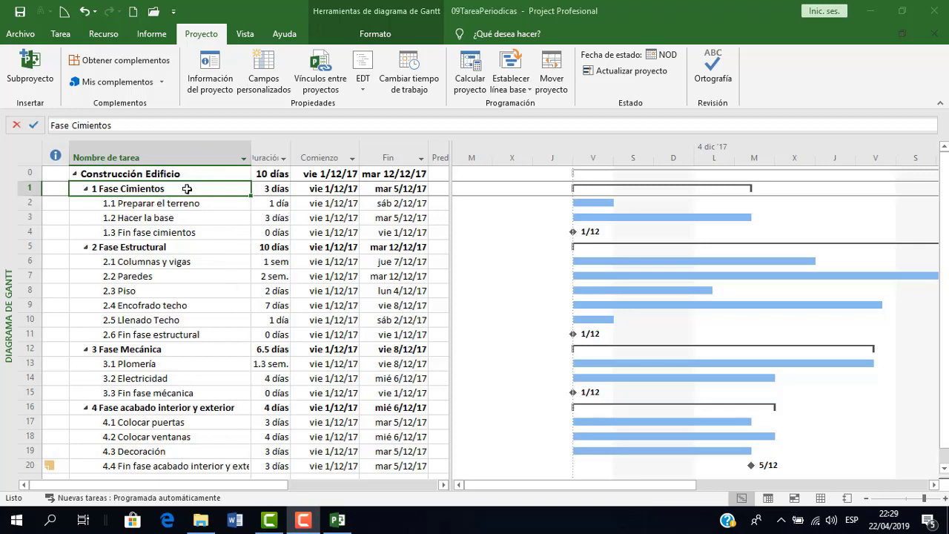
Step: Insert a recurring task named "Reunión semanal" above Fase Cimientos, with a duration of 2h
{"action": "left_click", "coordinate": [28, 188]}
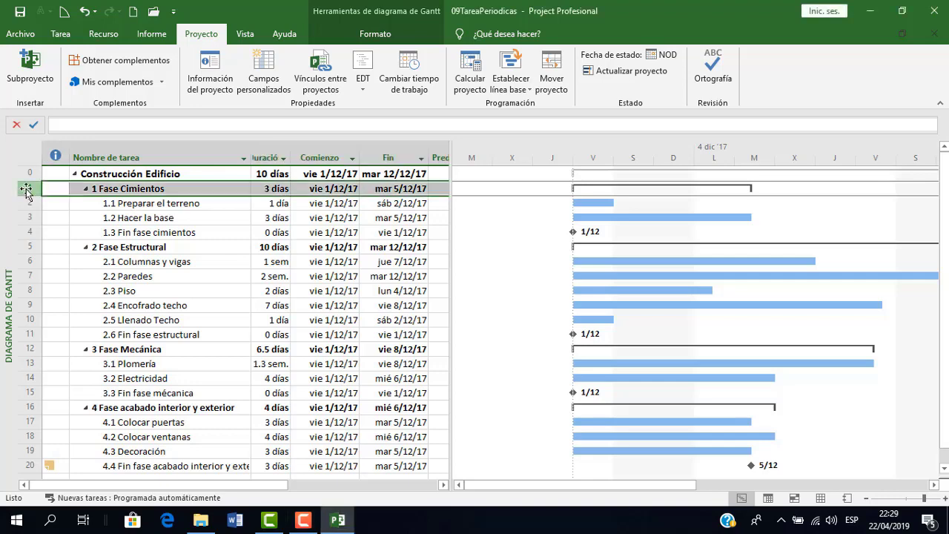
{"action": "left_click", "coordinate": [62, 33]}
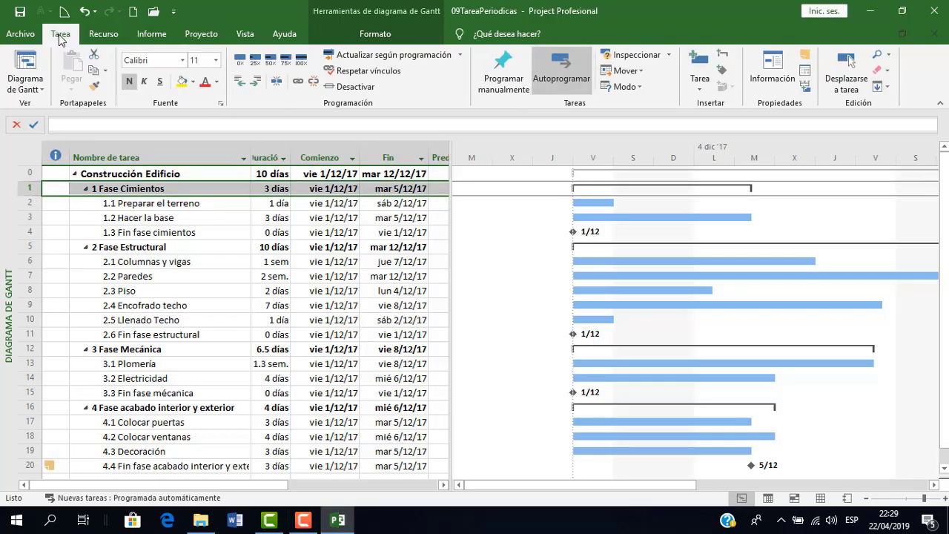
{"action": "left_click", "coordinate": [698, 90]}
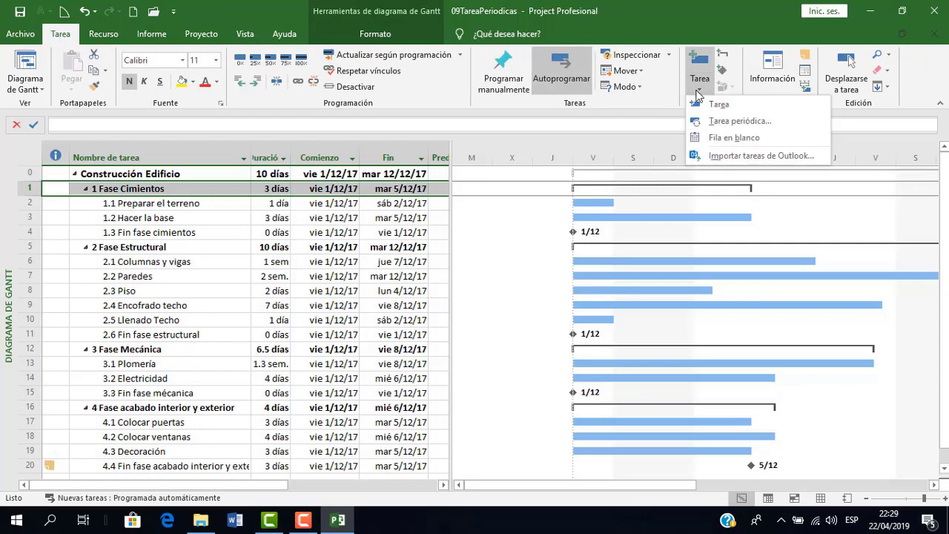
{"action": "left_click", "coordinate": [722, 122]}
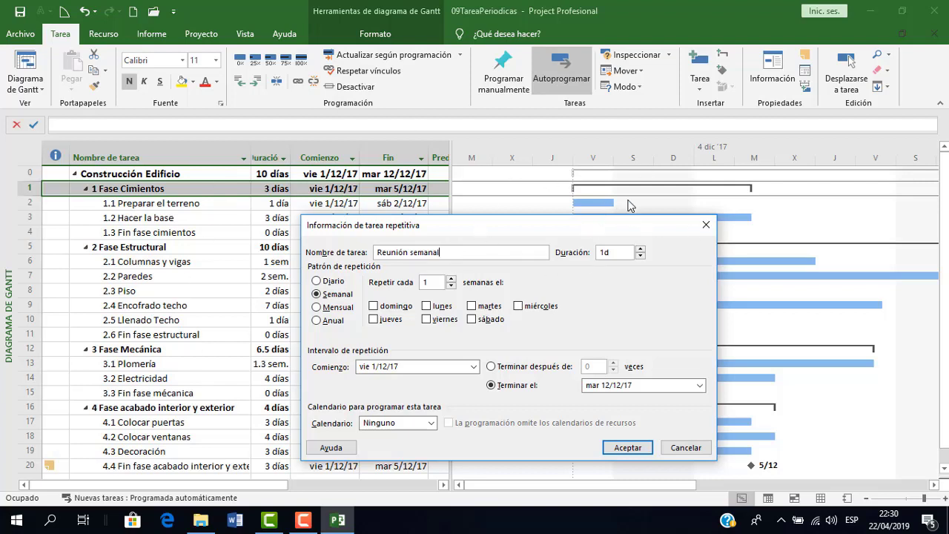
{"action": "left_click_drag", "start_coordinate": [615, 252], "coordinate": [594, 253]}
{"action": "type", "text": "2h"}
Step: Schedule the recurring meeting every week on viernes using the Casa calendar, and create it
{"action": "left_click", "coordinate": [433, 324]}
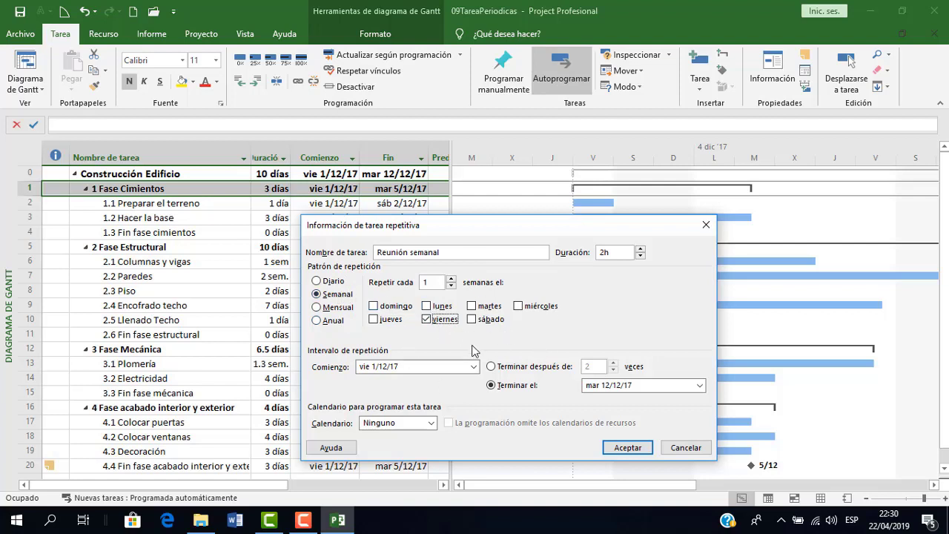
{"action": "left_click", "coordinate": [432, 429]}
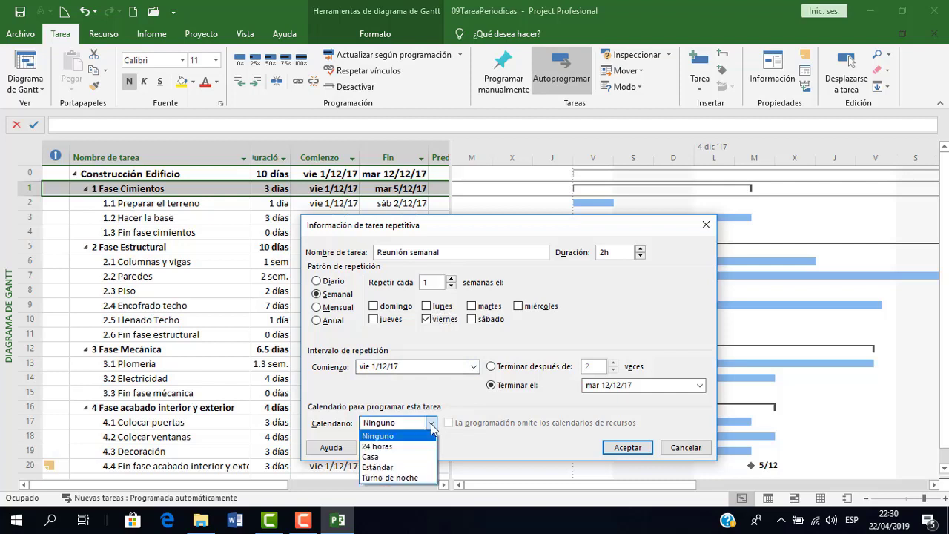
{"action": "left_click", "coordinate": [400, 456]}
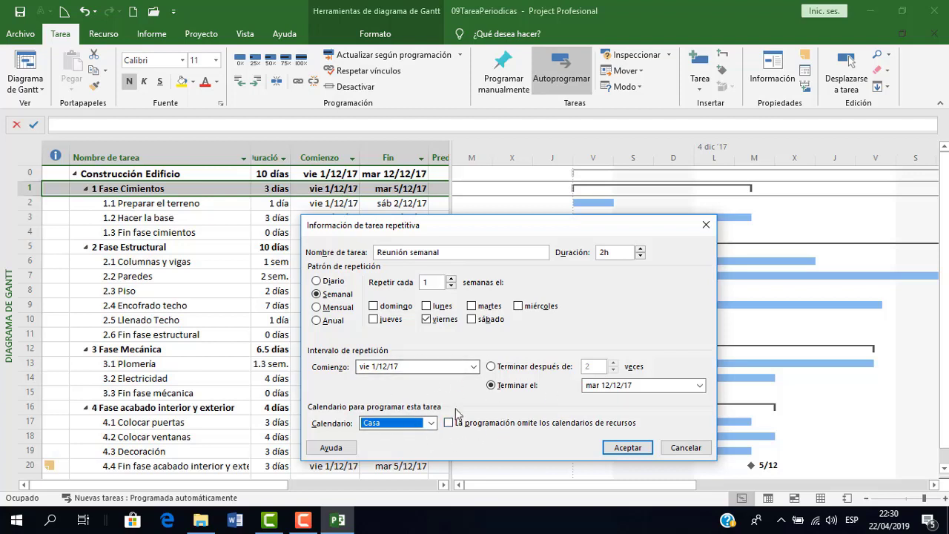
{"action": "left_click", "coordinate": [625, 448]}
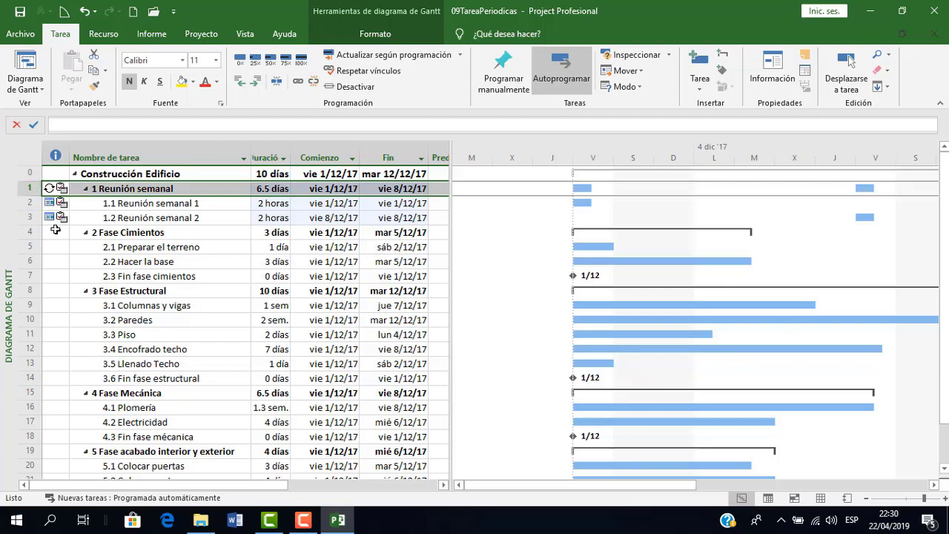
Step: Collapse and expand the Reunión semanal group to examine its individual occurrences
{"action": "left_click", "coordinate": [86, 189]}
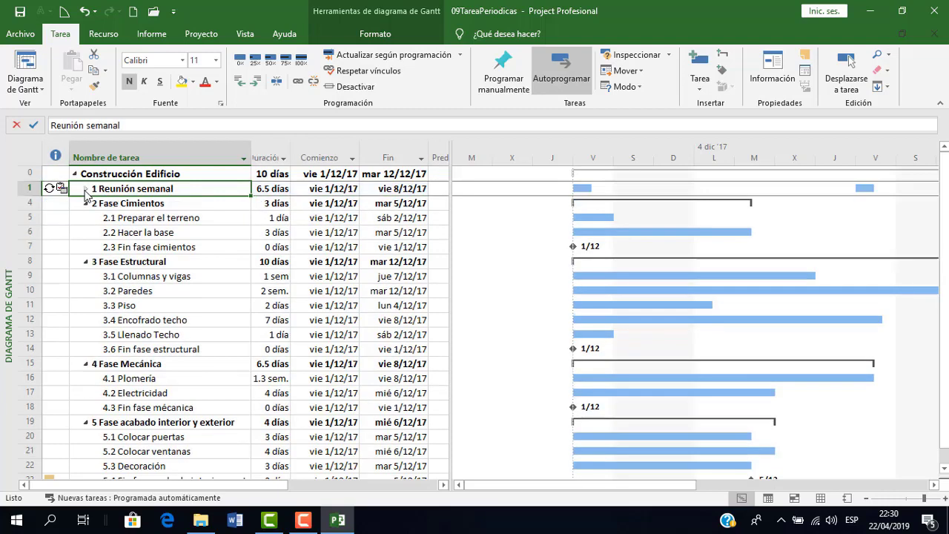
{"action": "left_click", "coordinate": [86, 190]}
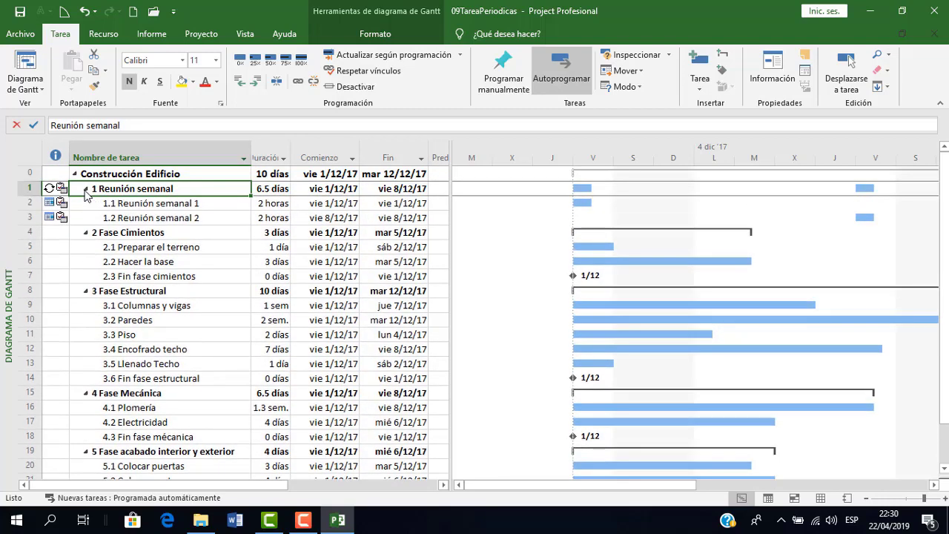
{"action": "left_click", "coordinate": [86, 190]}
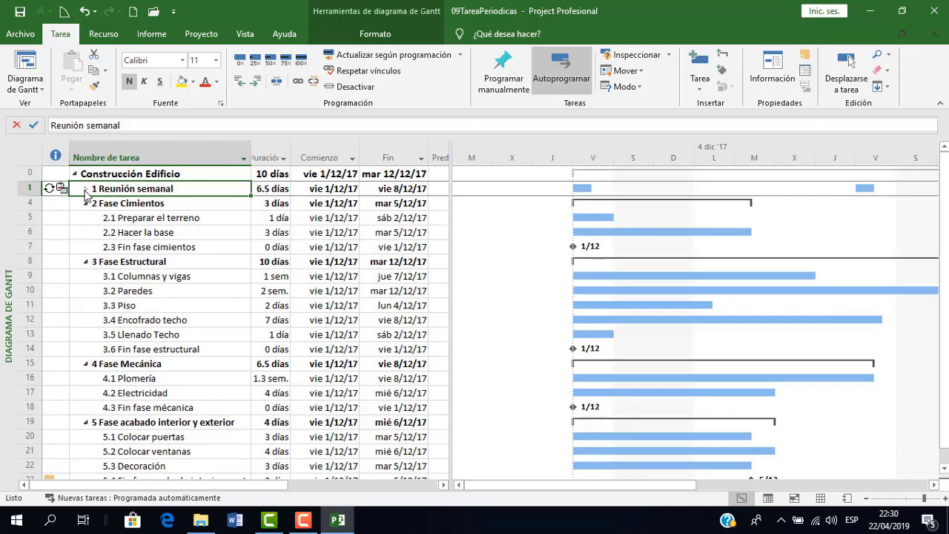
{"action": "left_click", "coordinate": [86, 190]}
{"action": "left_click", "coordinate": [86, 190]}
{"action": "left_click", "coordinate": [86, 189]}
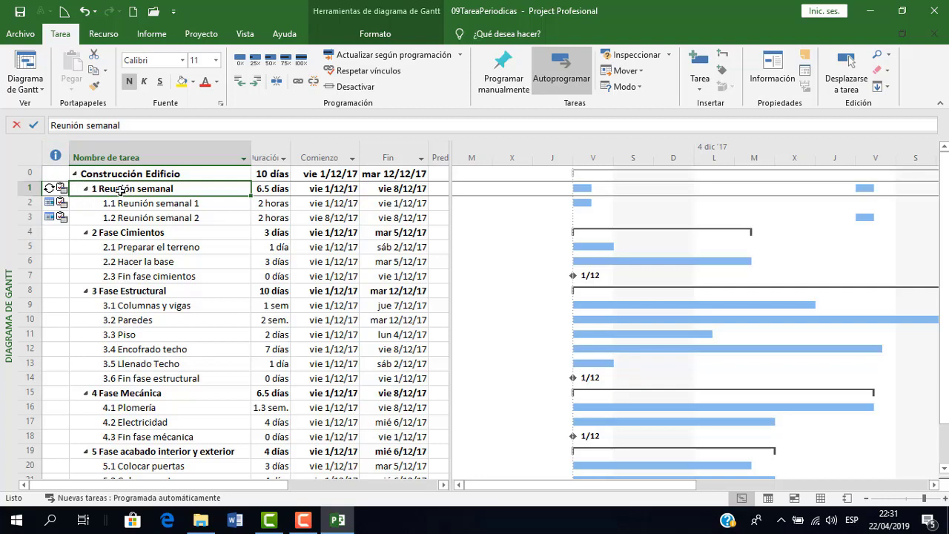
Step: Review the recurrence settings of Reunión semanal without changing them, and examine its bars on the Gantt timeline
{"action": "left_click", "coordinate": [21, 190]}
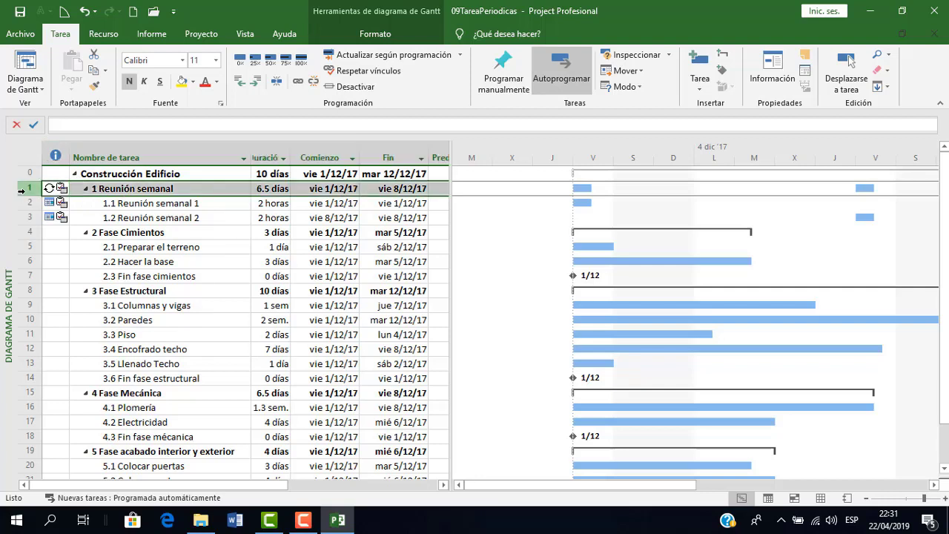
{"action": "mouse_move", "coordinate": [50, 189]}
{"action": "double_click", "coordinate": [51, 188]}
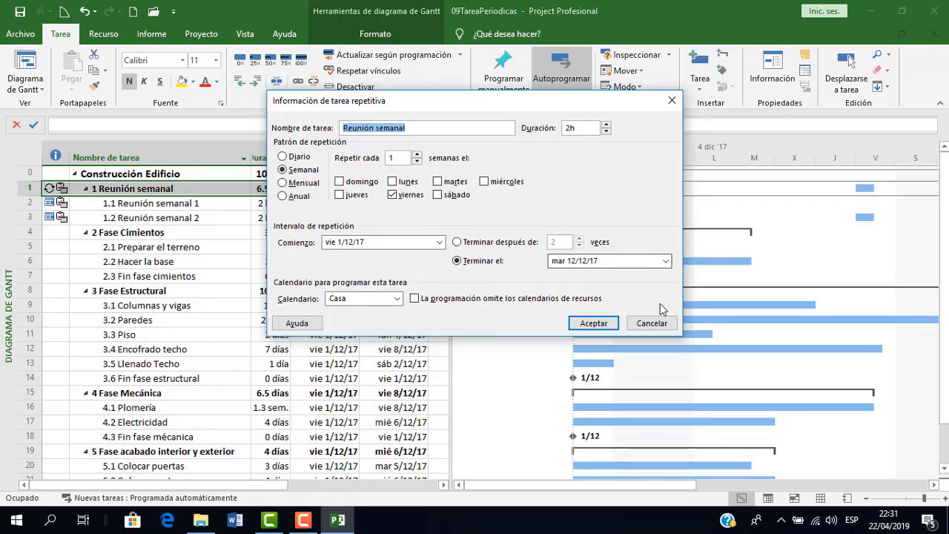
{"action": "left_click", "coordinate": [610, 323]}
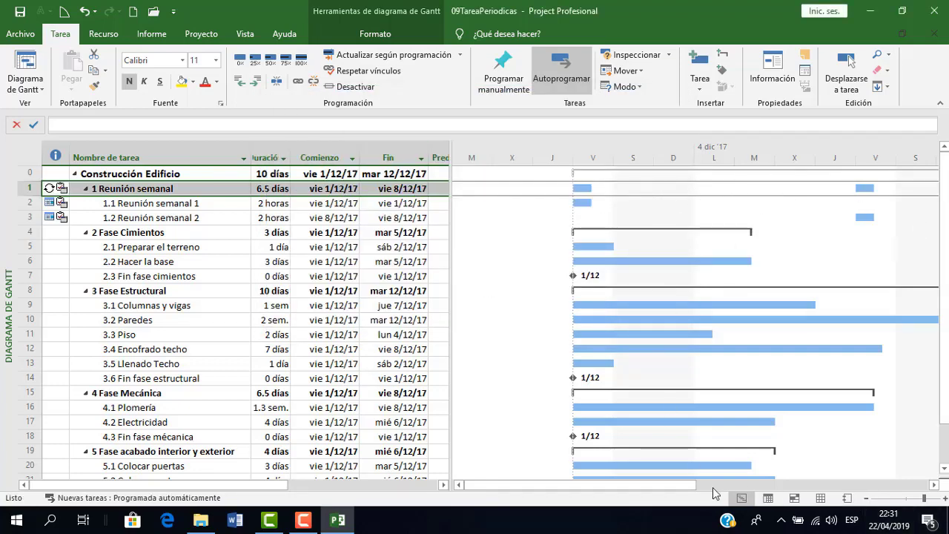
{"action": "left_click_drag", "start_coordinate": [681, 484], "coordinate": [718, 486]}
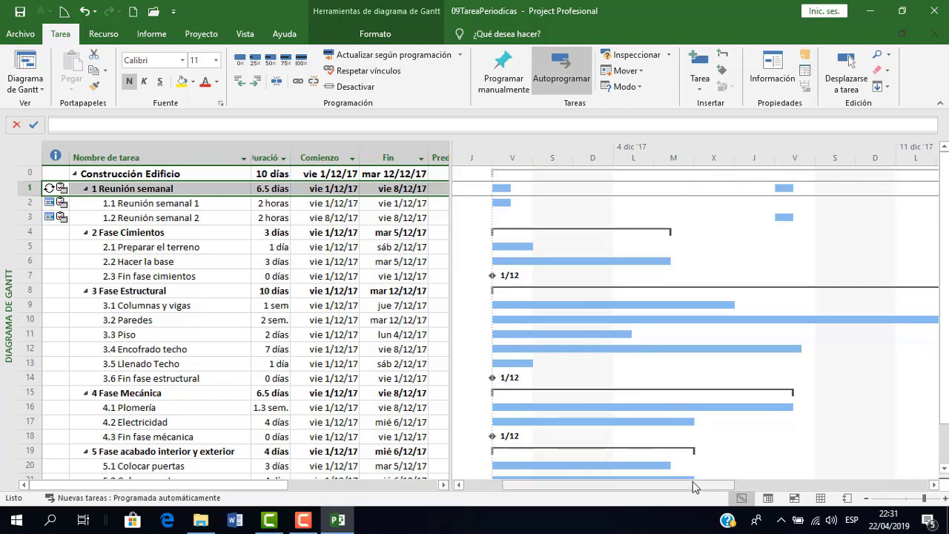
{"action": "left_click", "coordinate": [303, 520]}
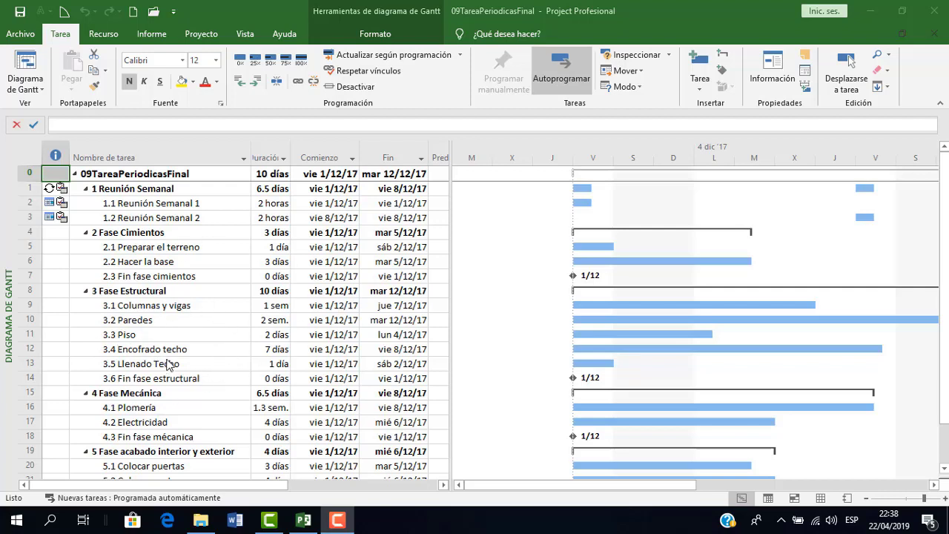
Step: In 09TareaPeriodicasFinal, change the duration of the Piso task to 2 elapsed days (2 díast)
{"action": "left_click", "coordinate": [170, 335]}
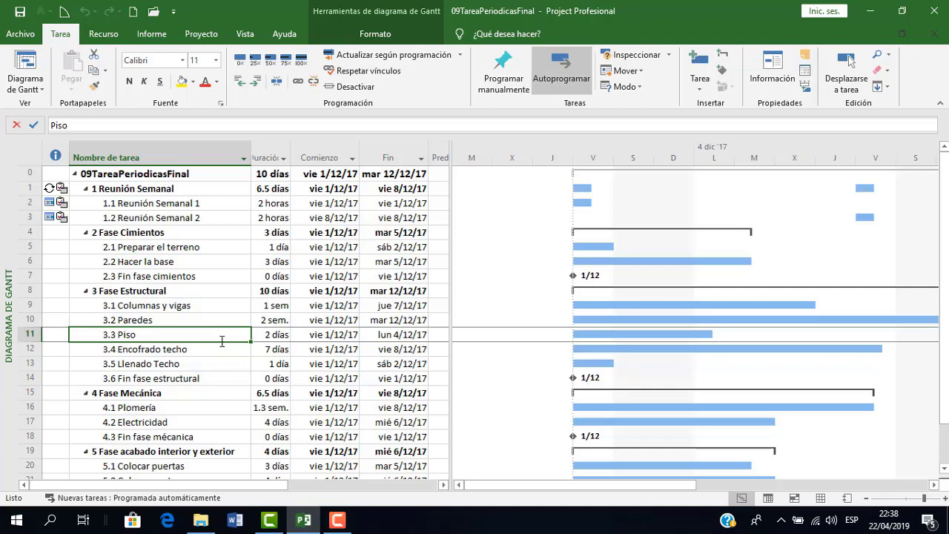
{"action": "key", "text": "Tab"}
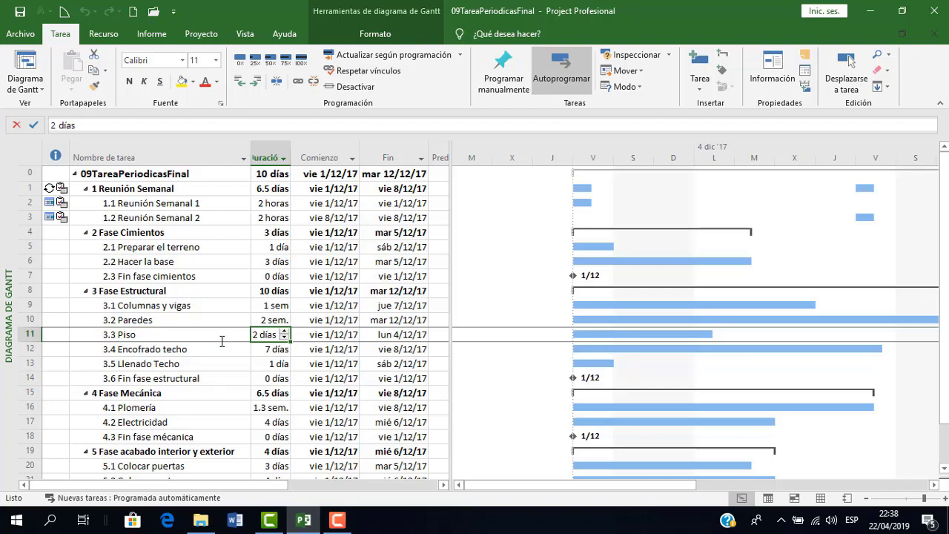
{"action": "key", "text": "F2"}
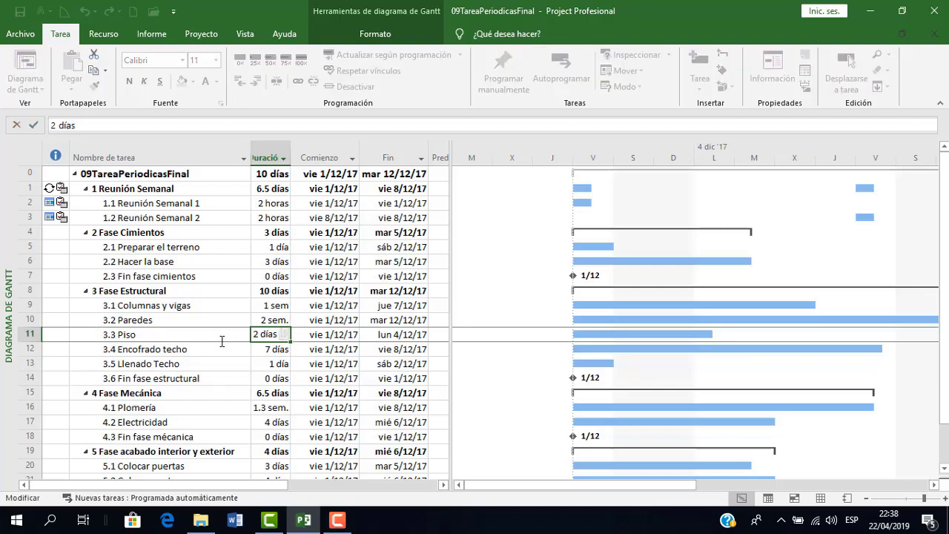
{"action": "key", "text": "BackSpace"}
{"action": "key", "text": "BackSpace"}
{"action": "key", "text": "BackSpace"}
{"action": "type", "text": "d"}
{"action": "key", "text": "Return"}
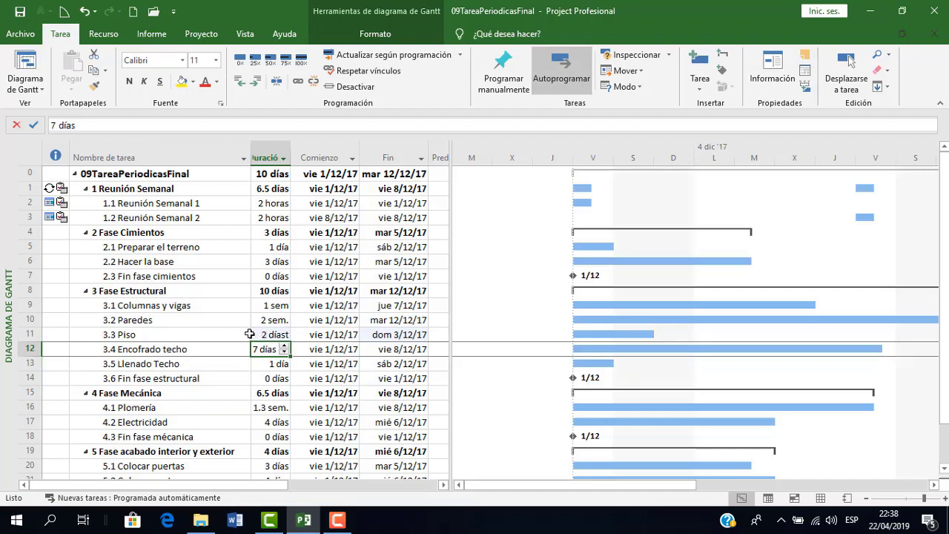
Step: Widen the Duración column and inspect the details of the Piso bar in the Gantt chart
{"action": "left_click", "coordinate": [236, 333]}
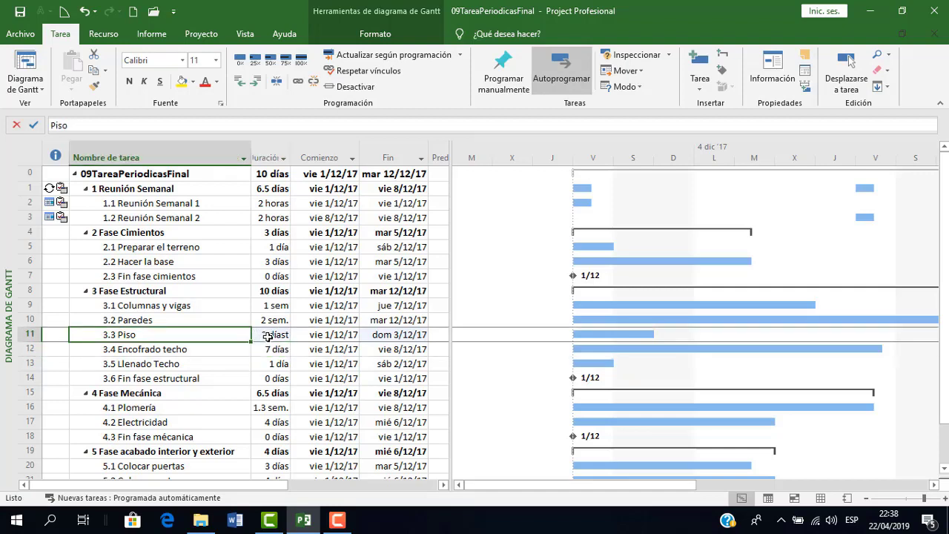
{"action": "left_click_drag", "start_coordinate": [290, 157], "coordinate": [304, 158]}
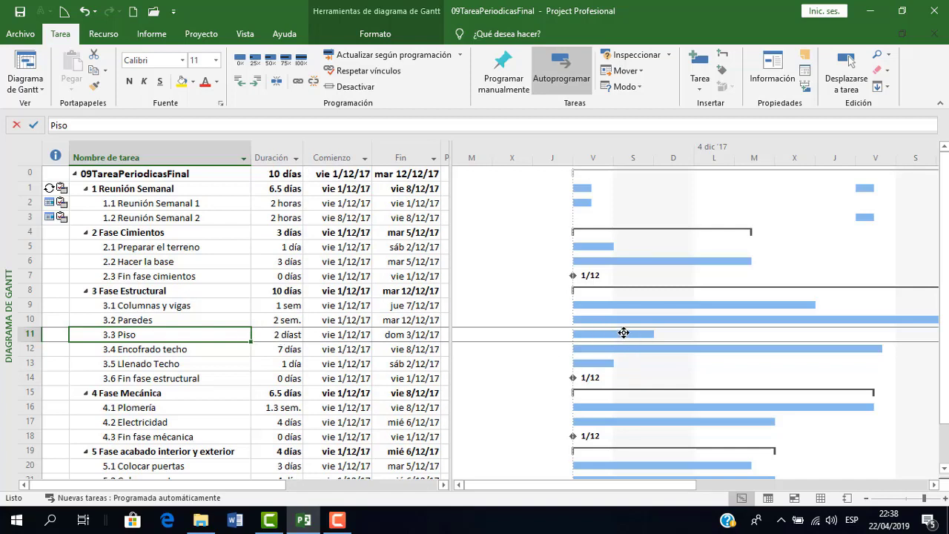
{"action": "mouse_move", "coordinate": [628, 333]}
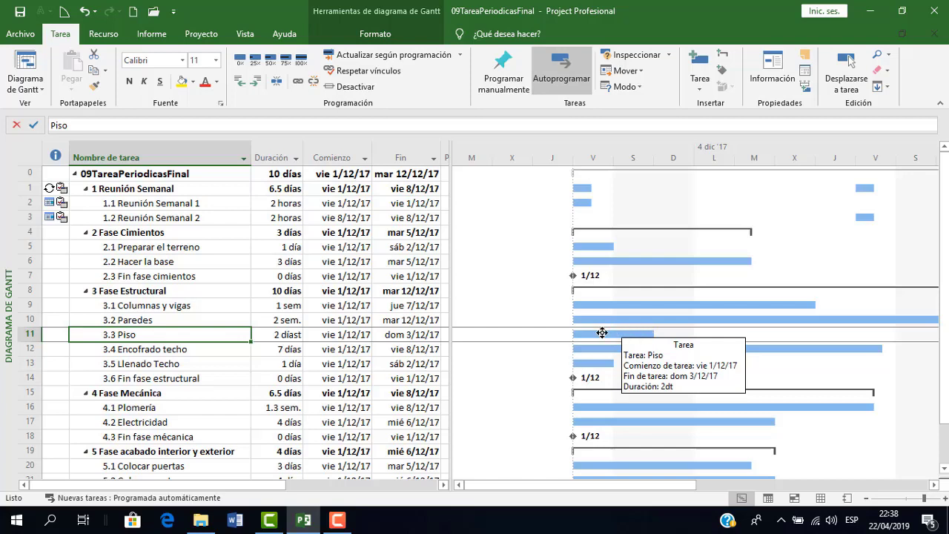
Step: Undo and restore Piso's 2 díast duration to compare its bar, and widen the Duración column to fit its heading
{"action": "left_click", "coordinate": [84, 11]}
{"action": "left_click", "coordinate": [84, 11]}
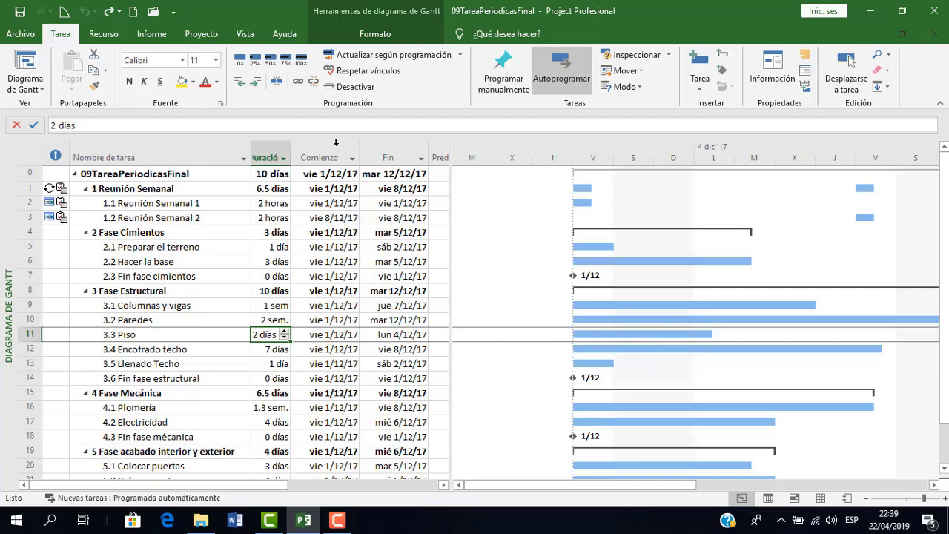
{"action": "type", "text": "t"}
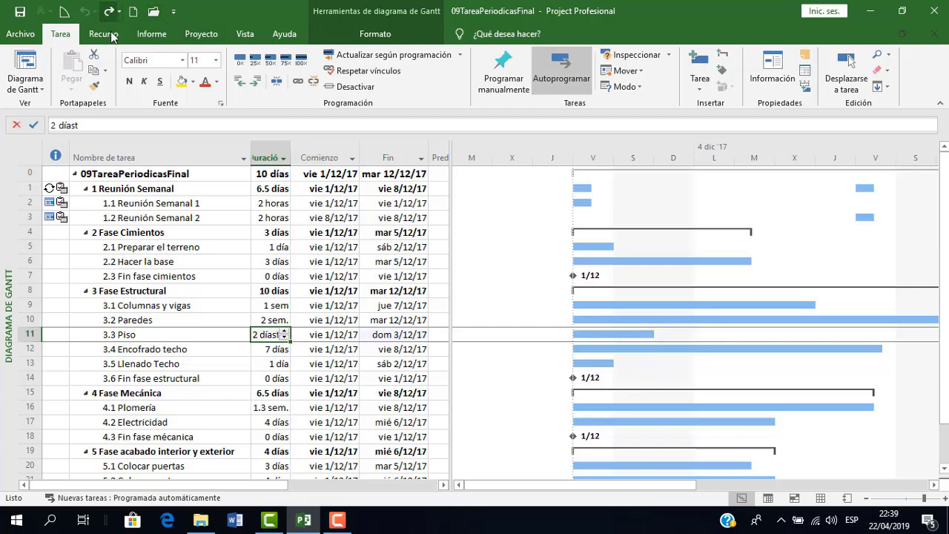
{"action": "left_click_drag", "start_coordinate": [293, 152], "coordinate": [304, 152]}
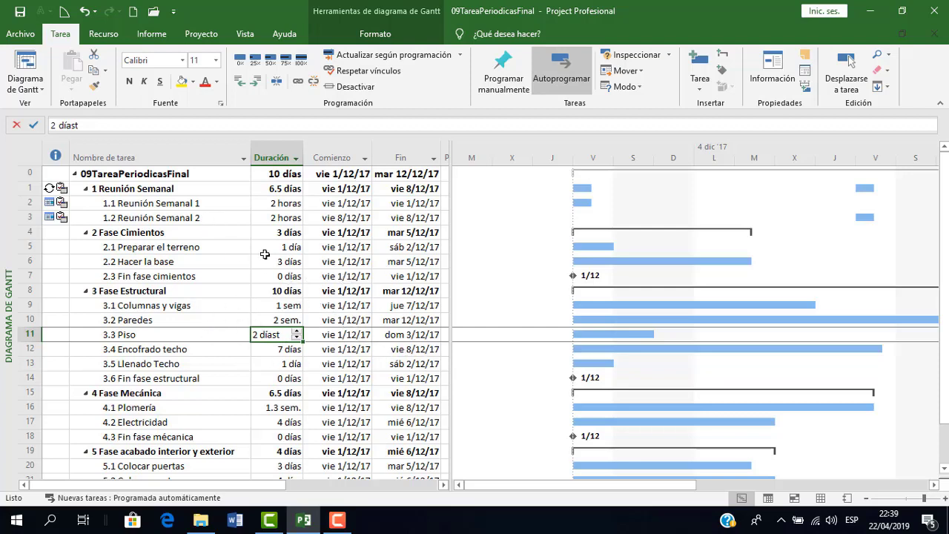
Step: Set the project's scheduling options to show durations in Horas
{"action": "left_click", "coordinate": [26, 35]}
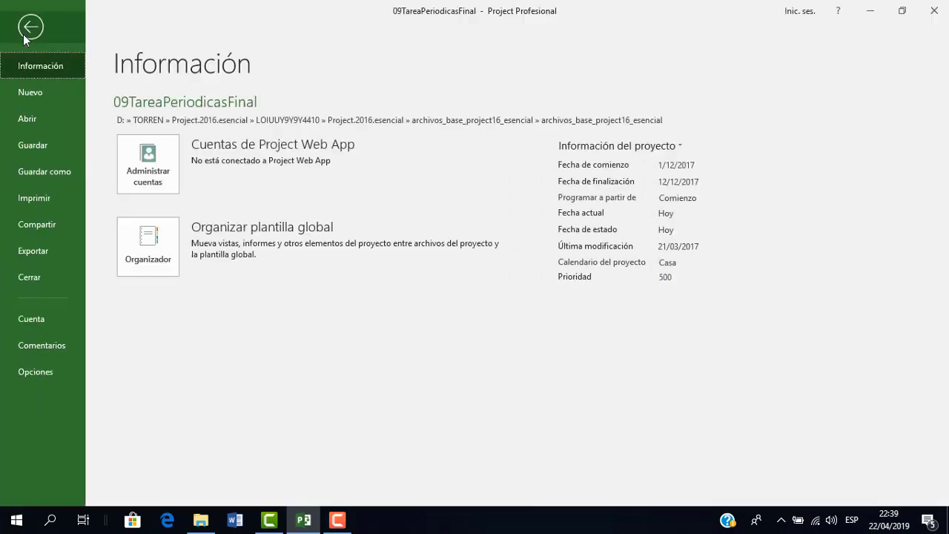
{"action": "key", "text": "Escape"}
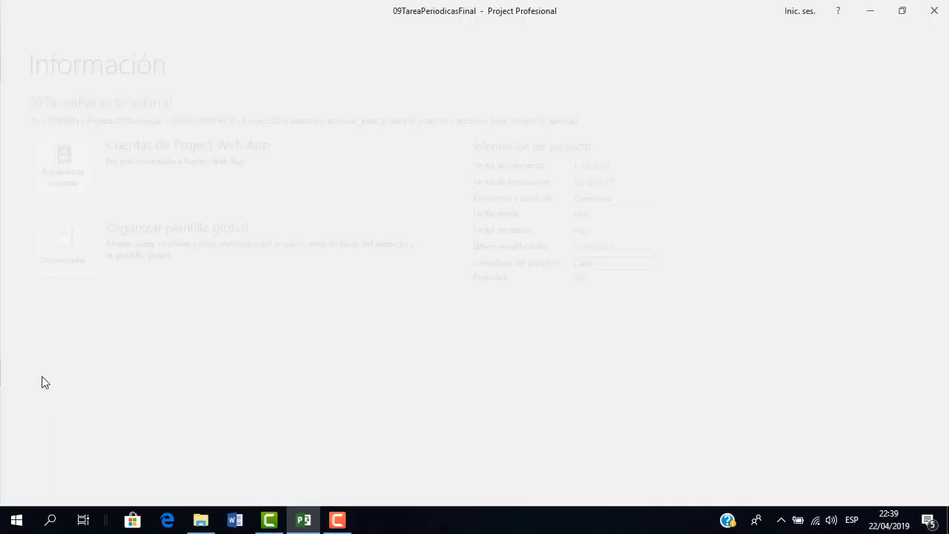
{"action": "left_click", "coordinate": [251, 89]}
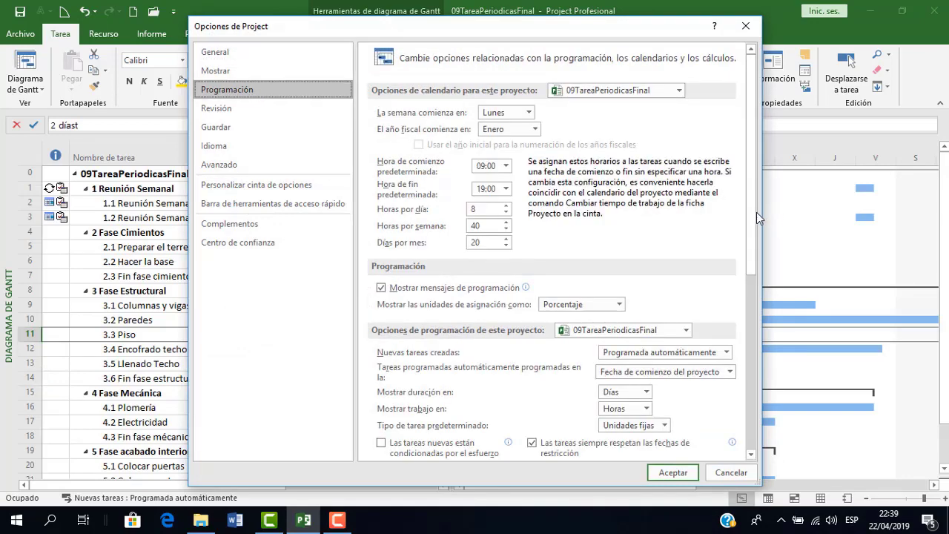
{"action": "left_click_drag", "start_coordinate": [756, 212], "coordinate": [697, 206]}
{"action": "left_click", "coordinate": [648, 195]}
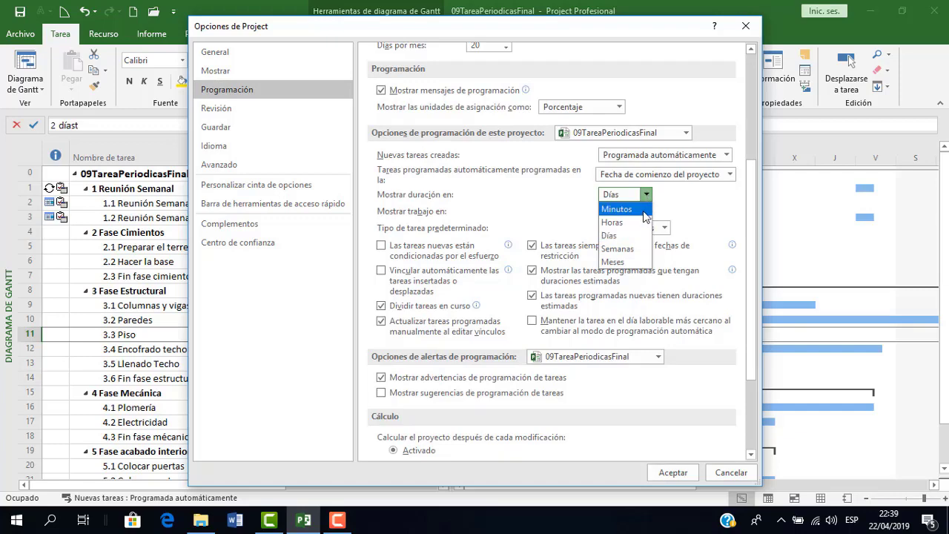
{"action": "left_click", "coordinate": [638, 223]}
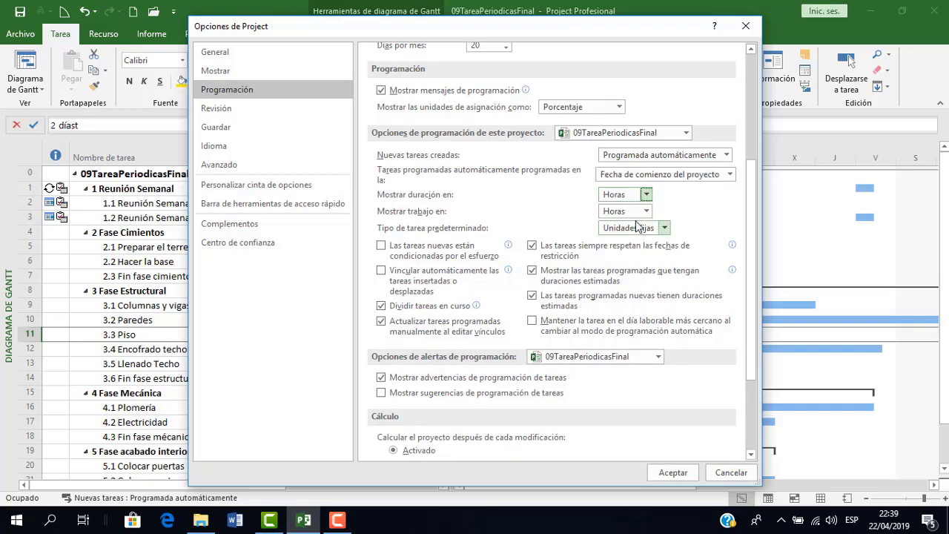
{"action": "left_click", "coordinate": [679, 475]}
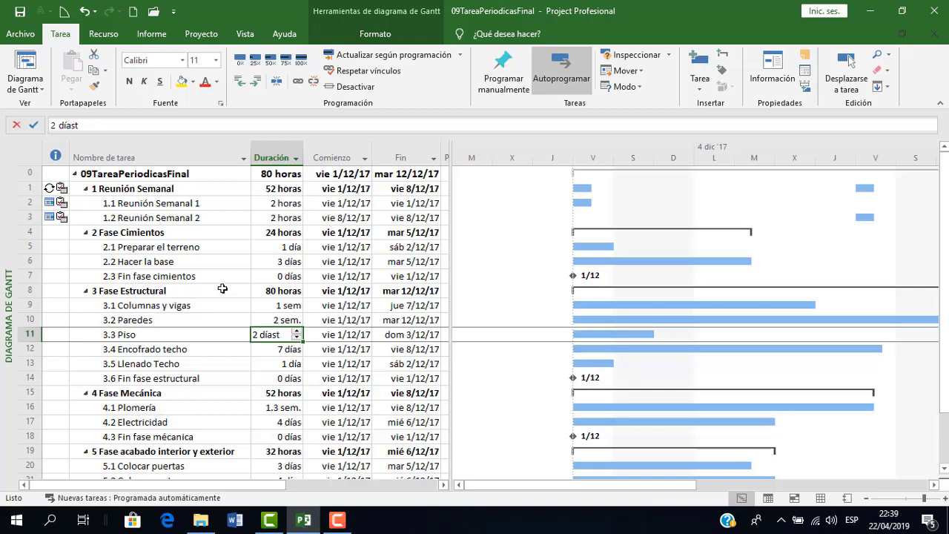
Step: Set the project's duration display unit back to Días in the scheduling options
{"action": "left_click", "coordinate": [180, 336]}
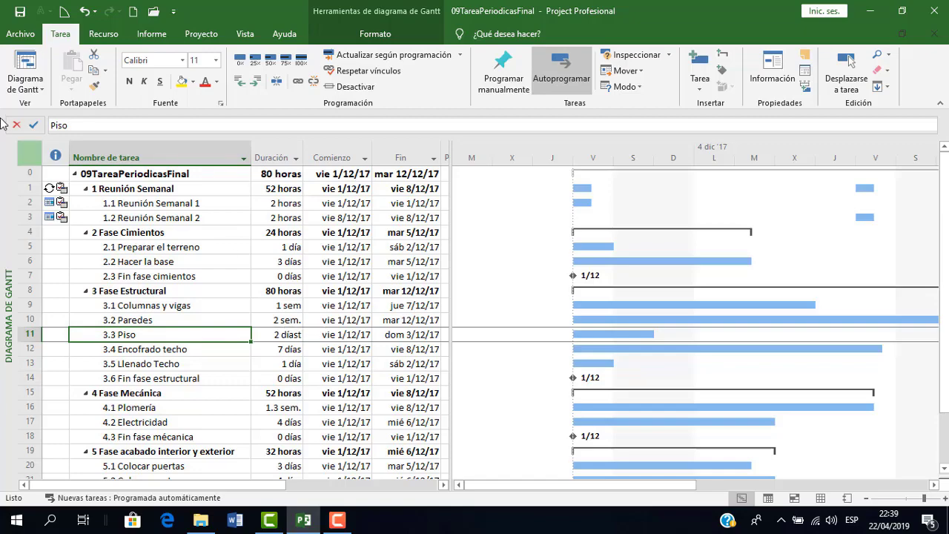
{"action": "left_click", "coordinate": [21, 35]}
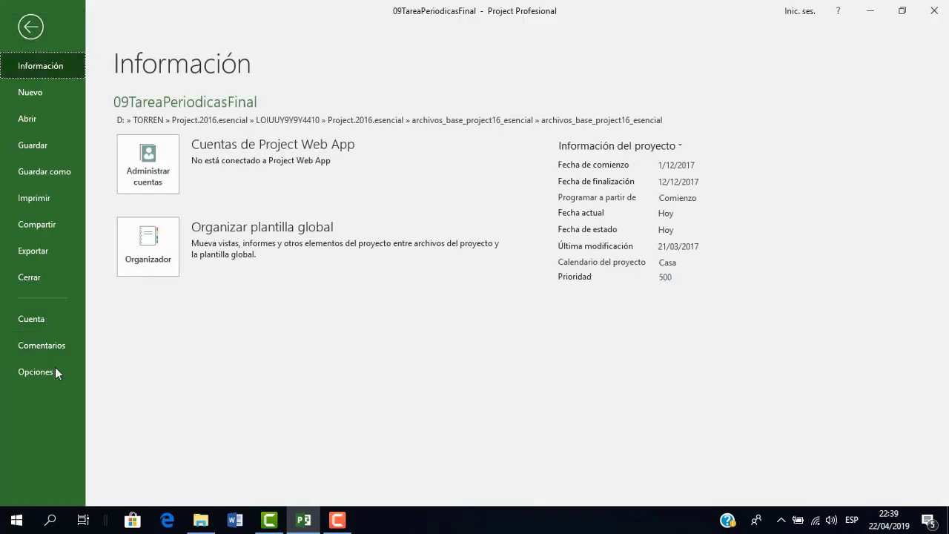
{"action": "left_click", "coordinate": [54, 371]}
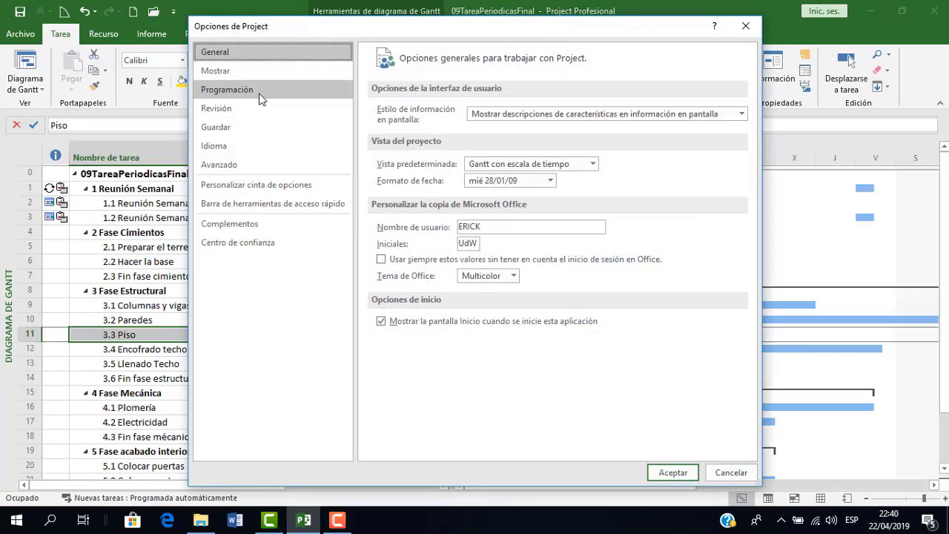
{"action": "left_click", "coordinate": [261, 92]}
{"action": "left_click_drag", "start_coordinate": [751, 265], "coordinate": [766, 395]}
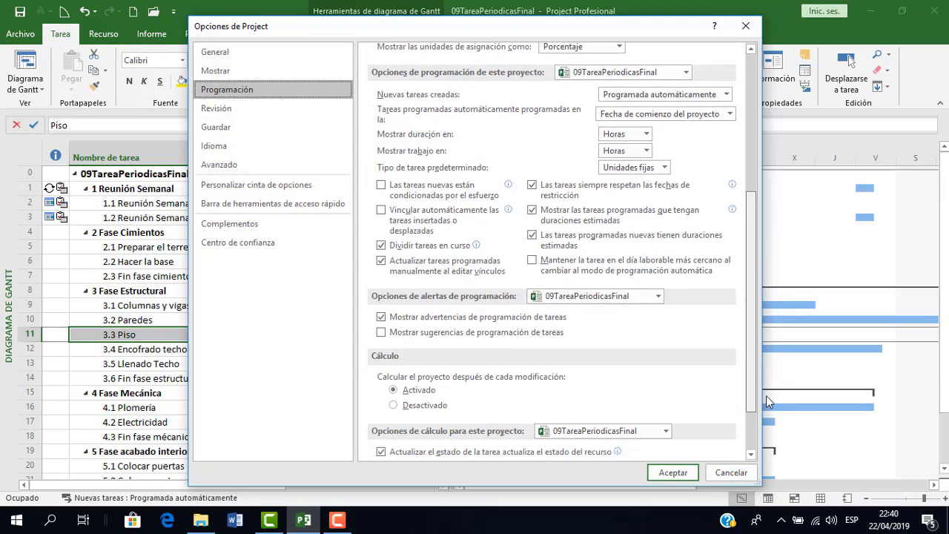
{"action": "left_click", "coordinate": [643, 142]}
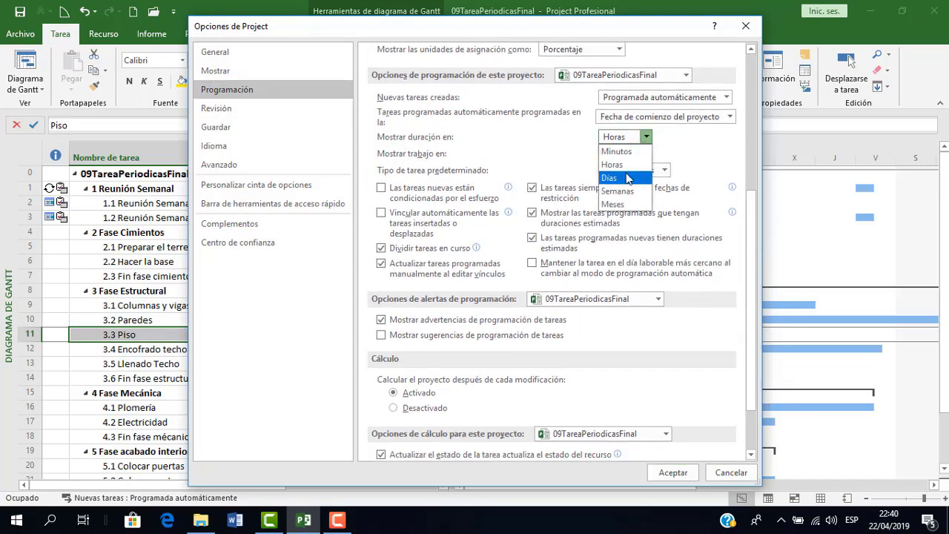
{"action": "left_click", "coordinate": [627, 177]}
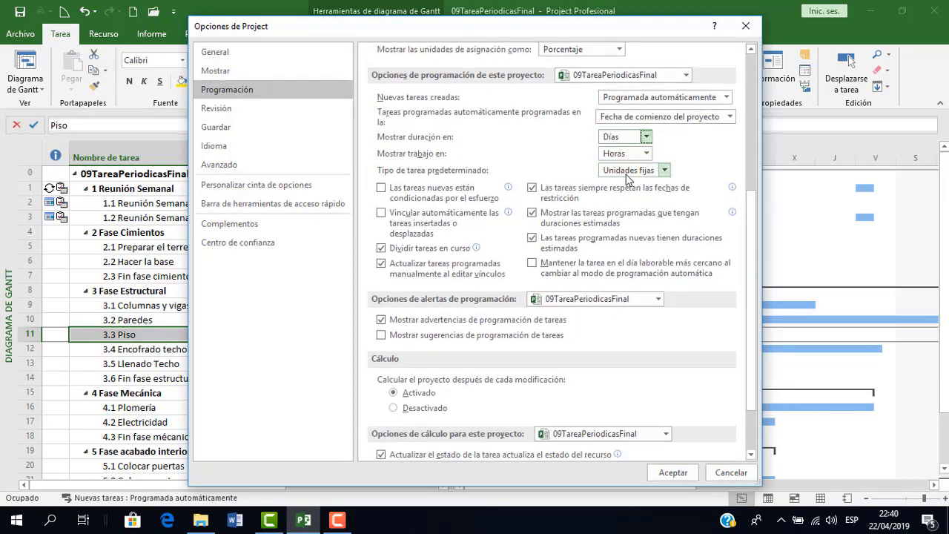
{"action": "left_click", "coordinate": [672, 473]}
{"action": "left_click", "coordinate": [347, 521]}
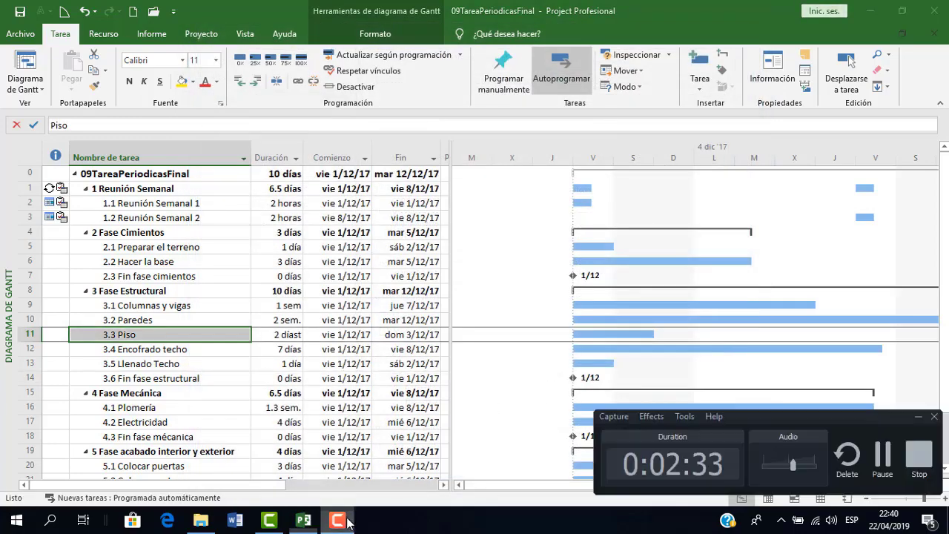